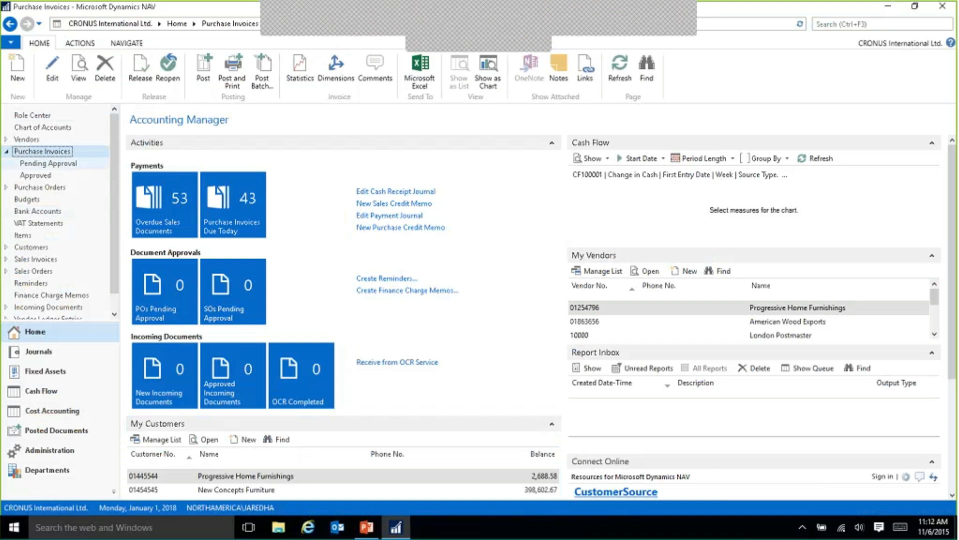
# Create a new purchase invoice for the vendor London Postmaster with document date 1/1/2017.
pyautogui.click(18, 71)
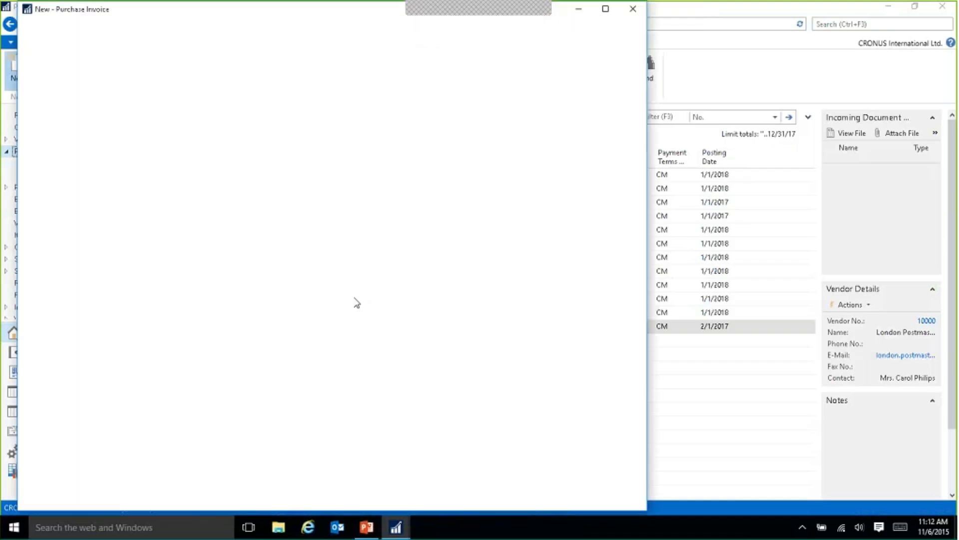
pyautogui.write('10000')
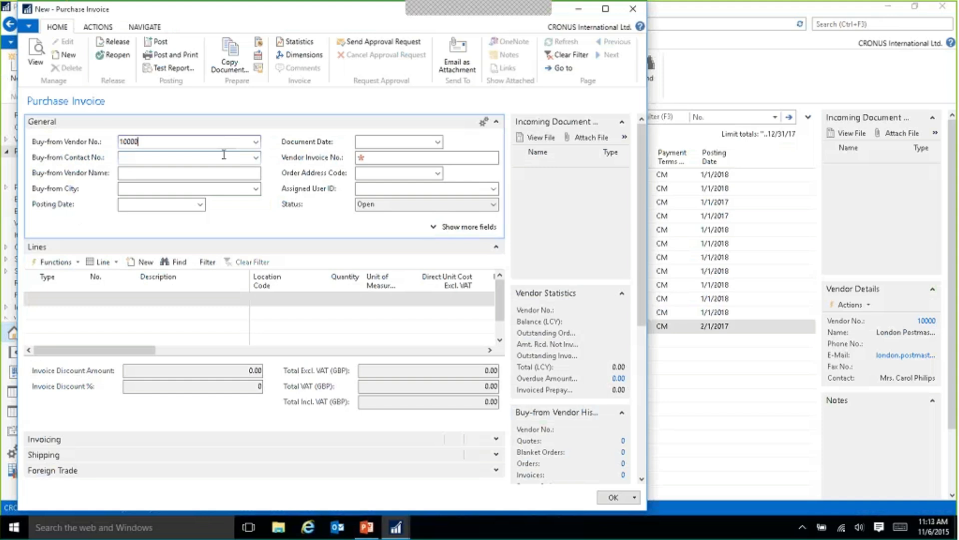
pyautogui.press('Tab')
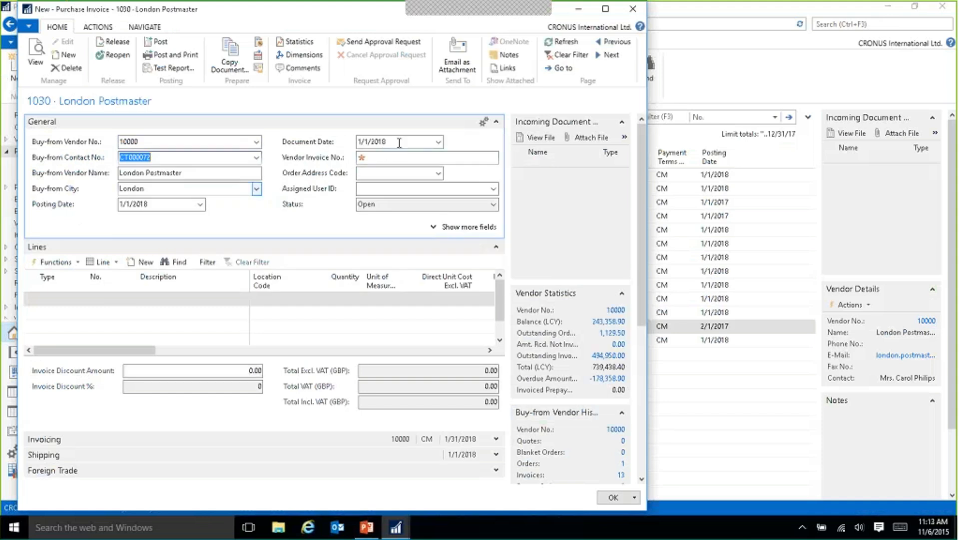
pyautogui.click(399, 143)
pyautogui.press('BackSpace')
pyautogui.write('7')
pyautogui.press('Tab')
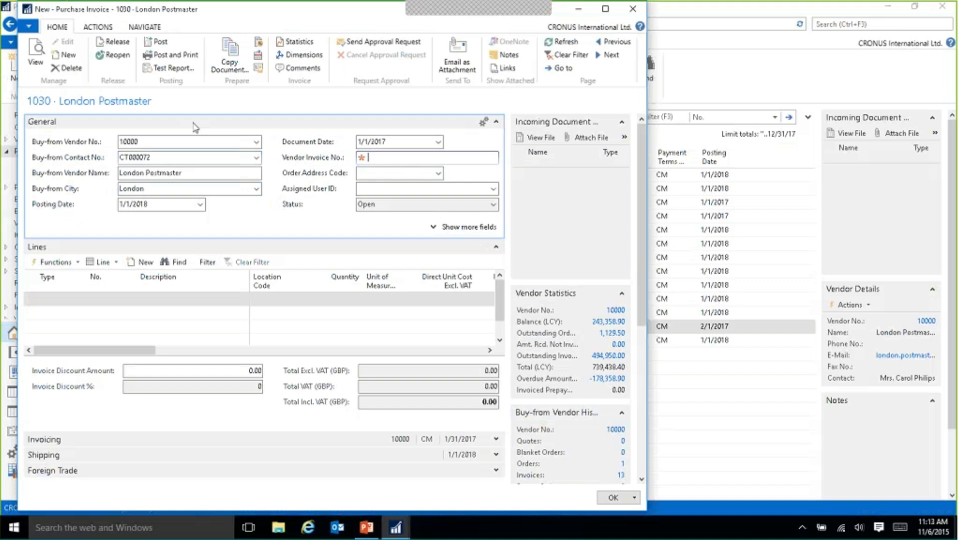
# Add an invoice line of type Item for item 1000 Bicycle with quantity 150.
pyautogui.click(62, 300)
pyautogui.click(80, 301)
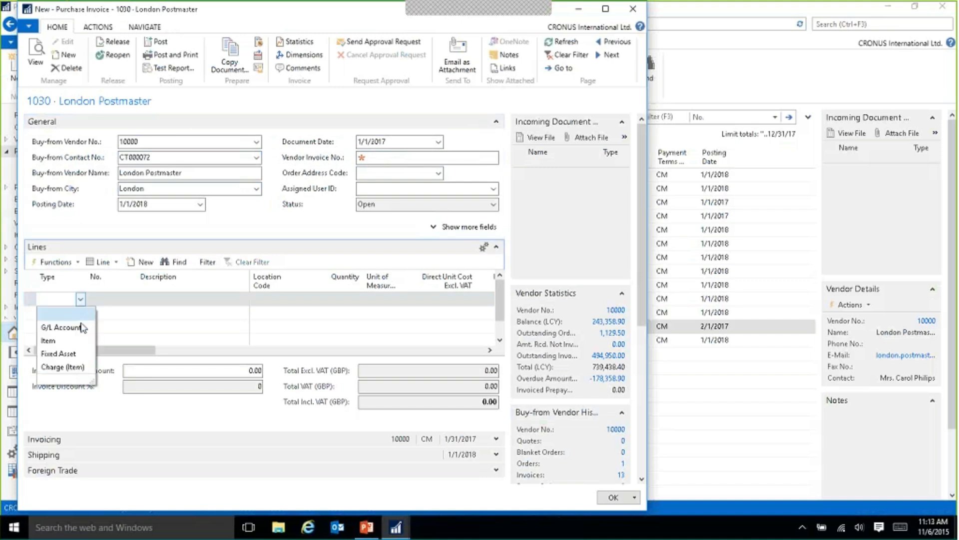
pyautogui.click(57, 340)
pyautogui.click(130, 298)
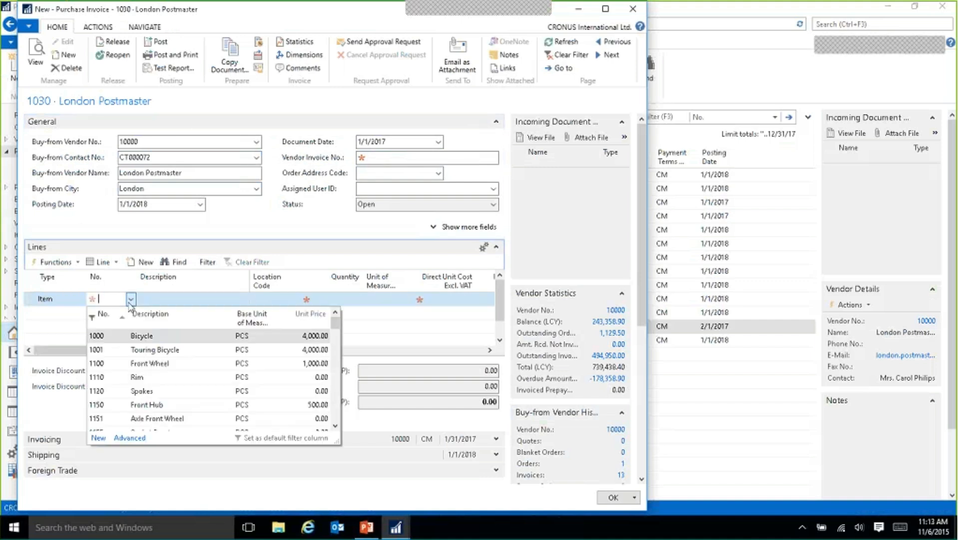
pyautogui.click(195, 333)
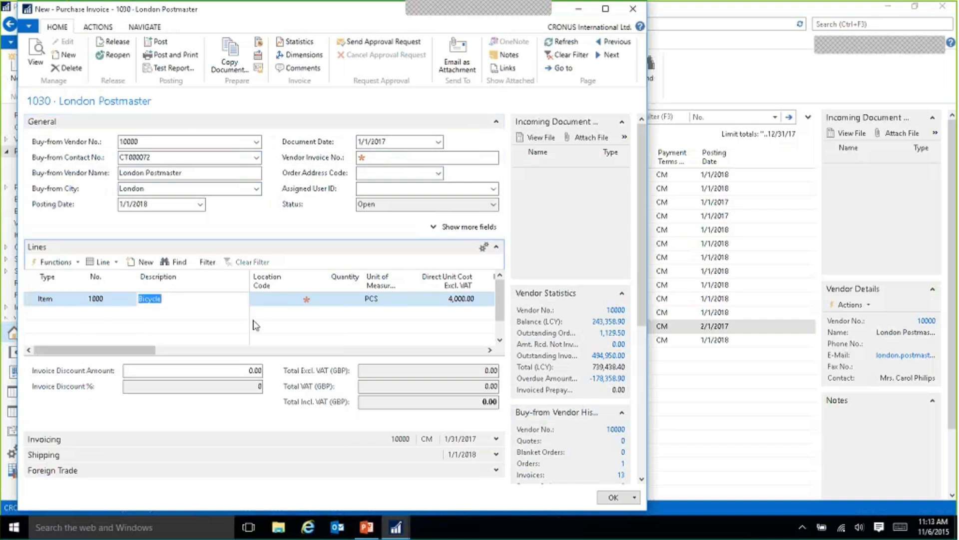
pyautogui.press('Return')
pyautogui.write('150')
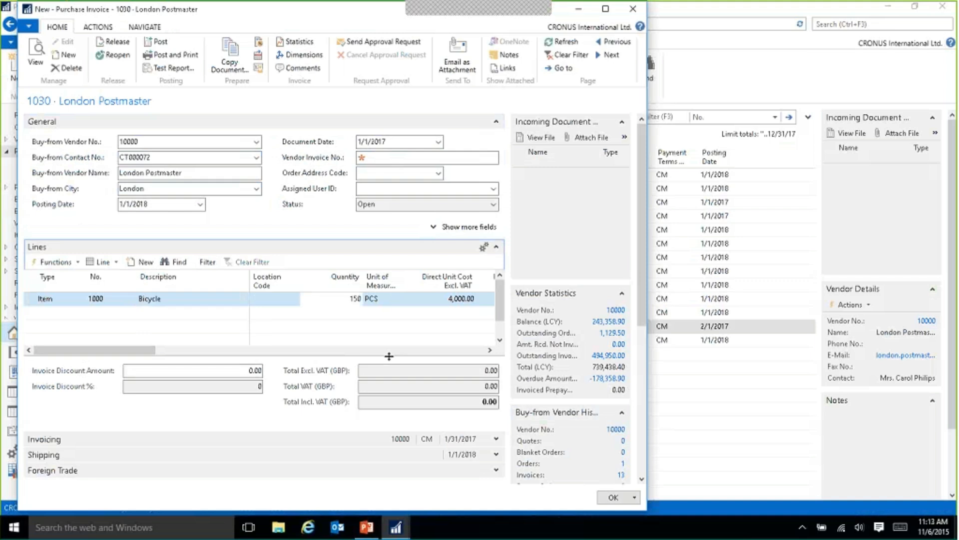
pyautogui.press('Return')
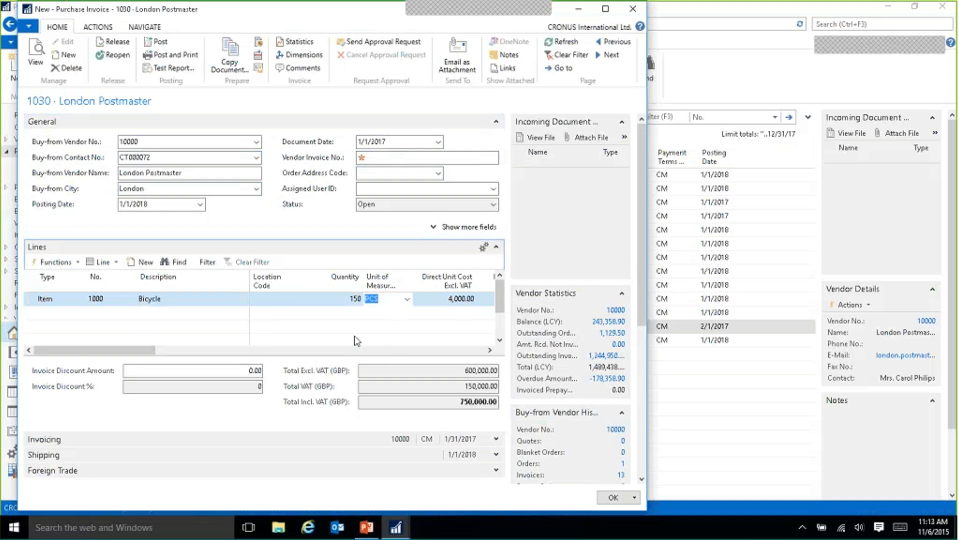
# Try to preview the posting of the purchase invoice.
pyautogui.moveTo(138, 352)
pyautogui.mouseDown()
pyautogui.moveTo(263, 356)
pyautogui.moveTo(127, 349)
pyautogui.mouseUp()
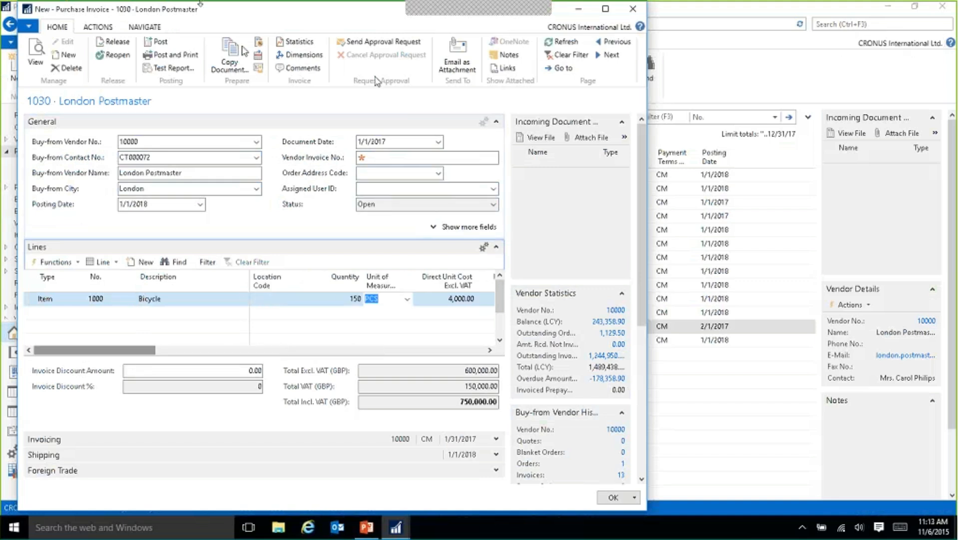
pyautogui.moveTo(645, 59); pyautogui.dragTo(667, 59)
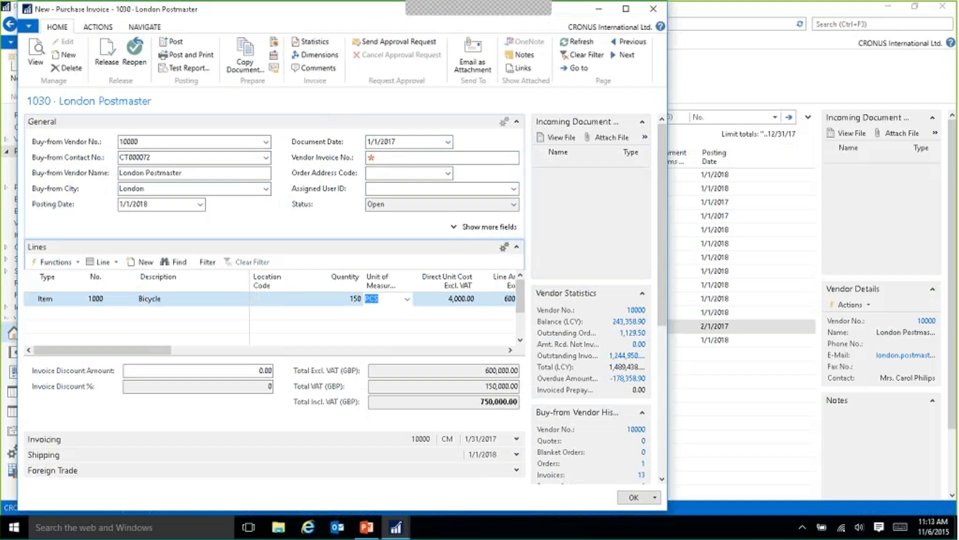
pyautogui.click(98, 28)
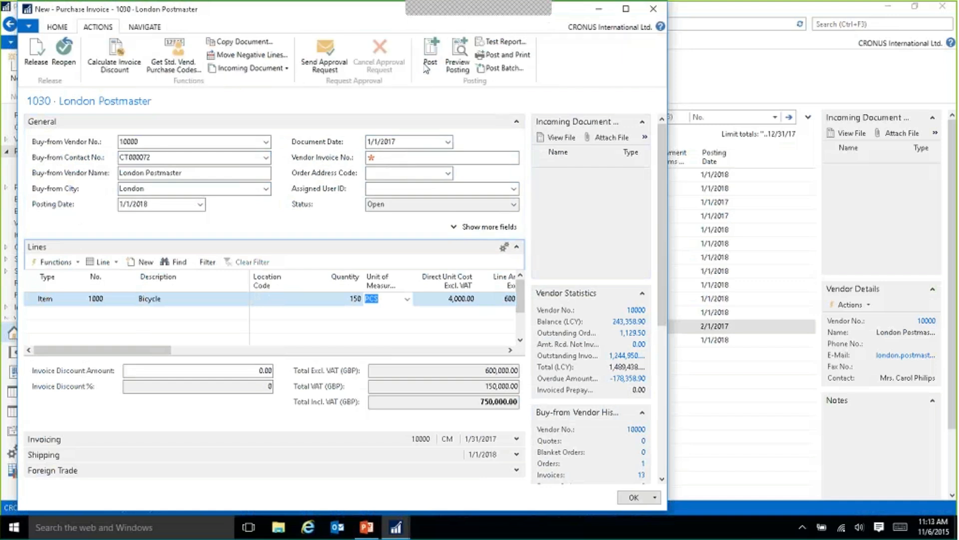
pyautogui.click(461, 56)
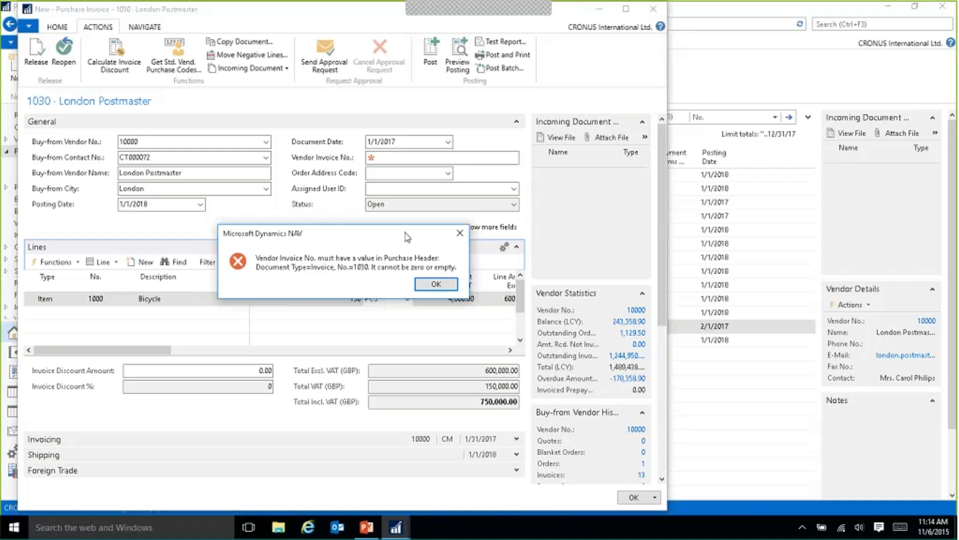
pyautogui.press('Return')
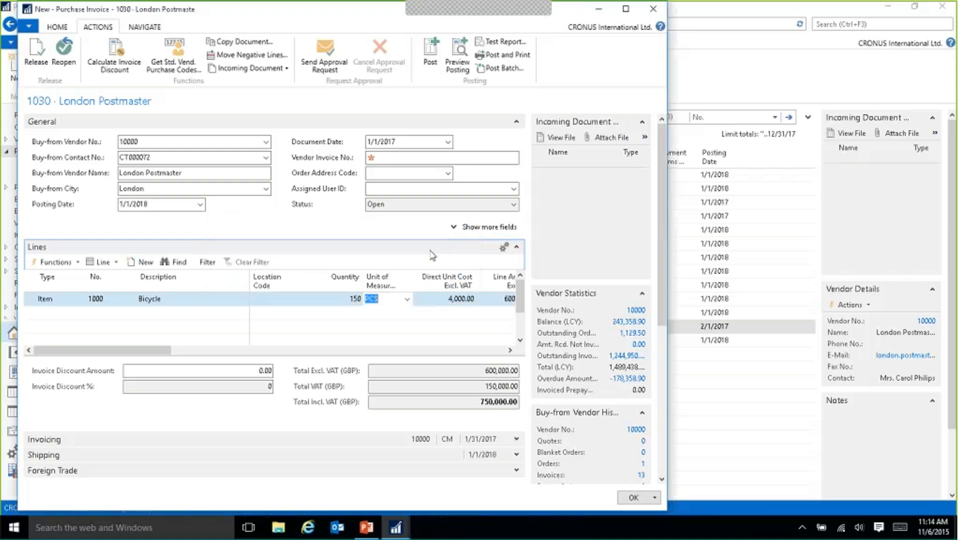
# Fill in the vendor invoice number and preview the invoice's posting.
pyautogui.click(418, 157)
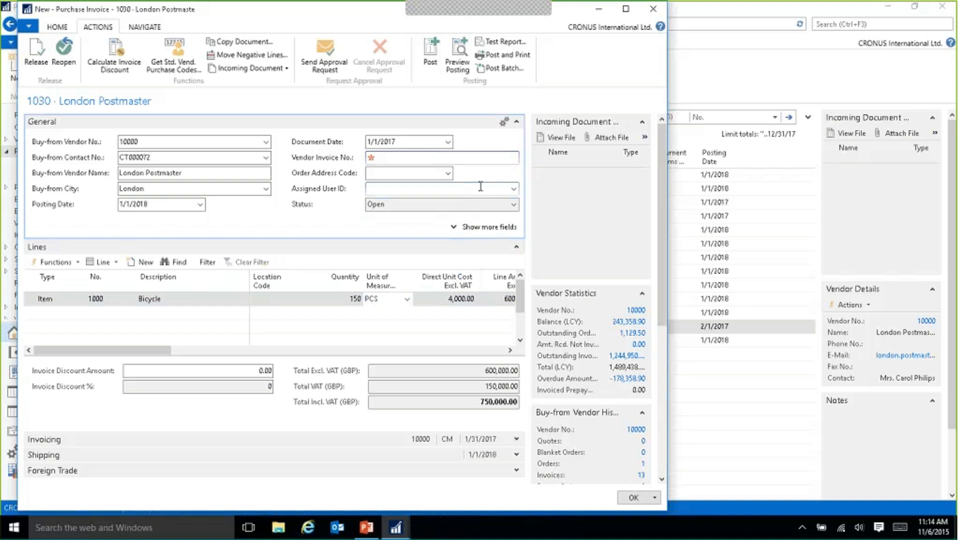
pyautogui.write('325213521')
pyautogui.click(457, 55)
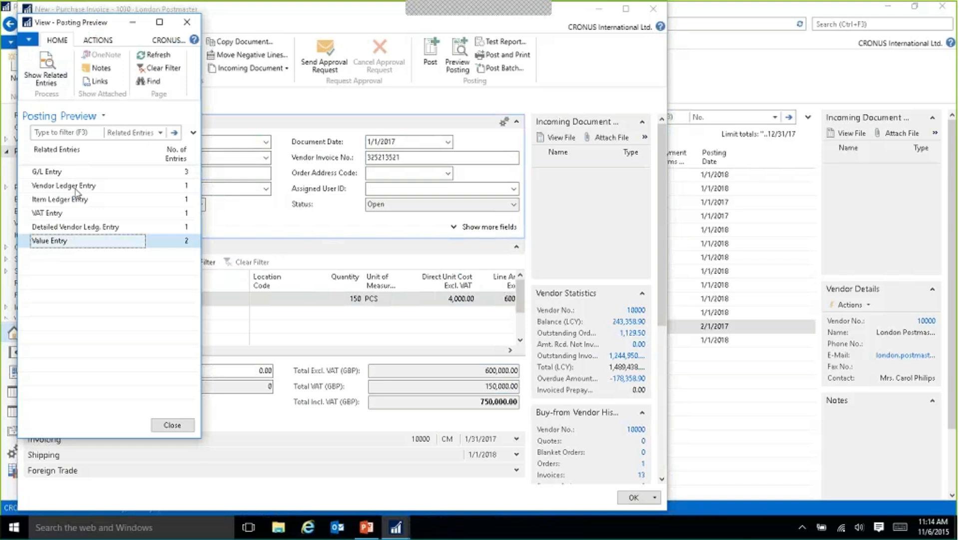
# Examine the G/L entries in the posting preview, including the retail purchase and domestic vendor entries, and close the preview.
pyautogui.click(51, 175)
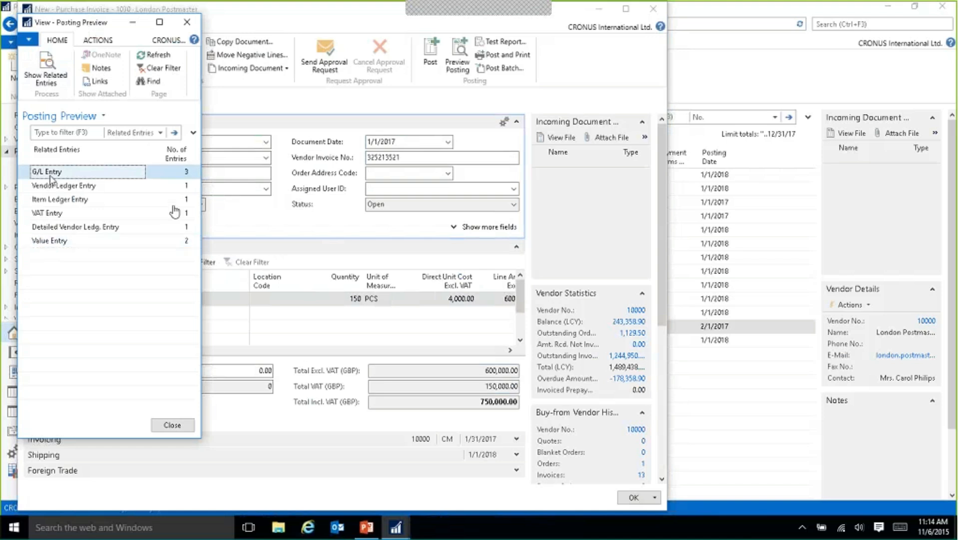
pyautogui.doubleClick(168, 172)
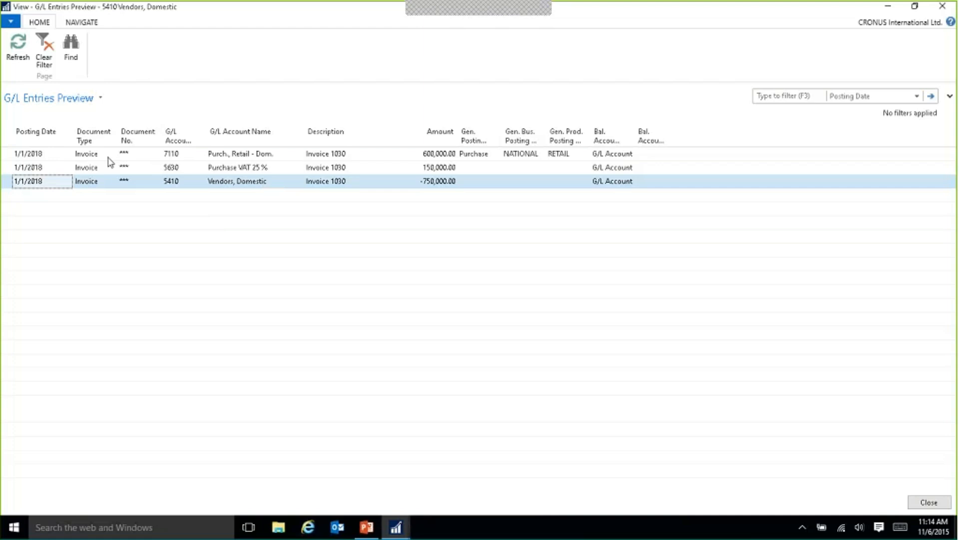
pyautogui.click(424, 154)
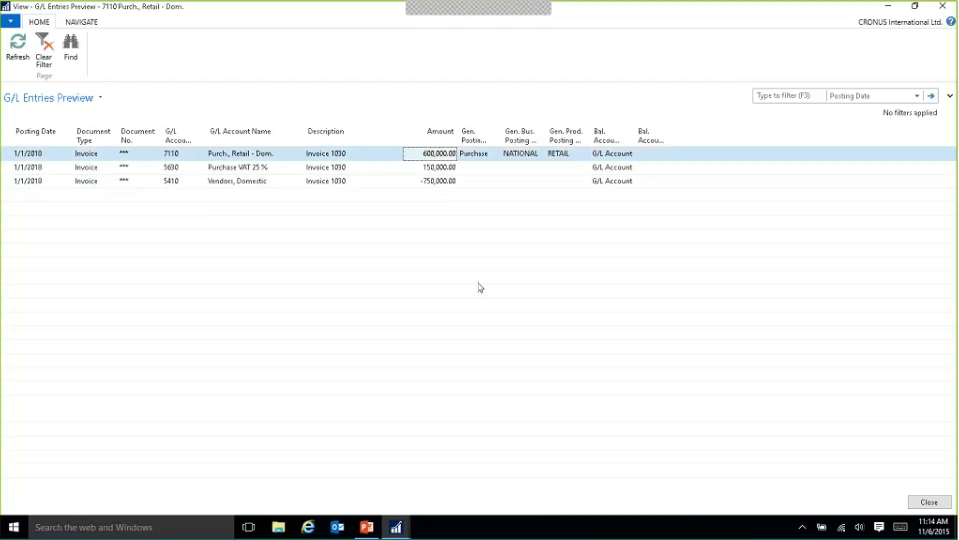
pyautogui.click(240, 181)
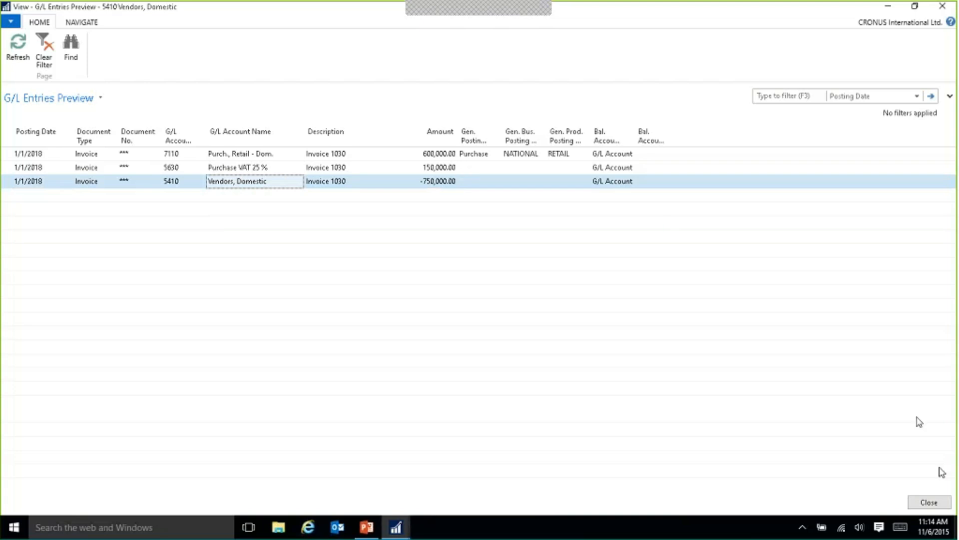
pyautogui.click(936, 503)
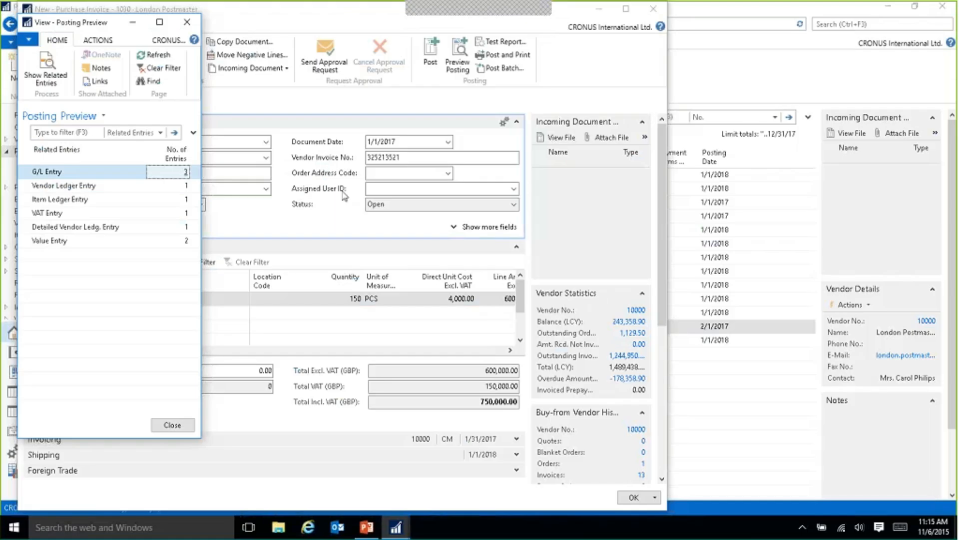
pyautogui.click(167, 425)
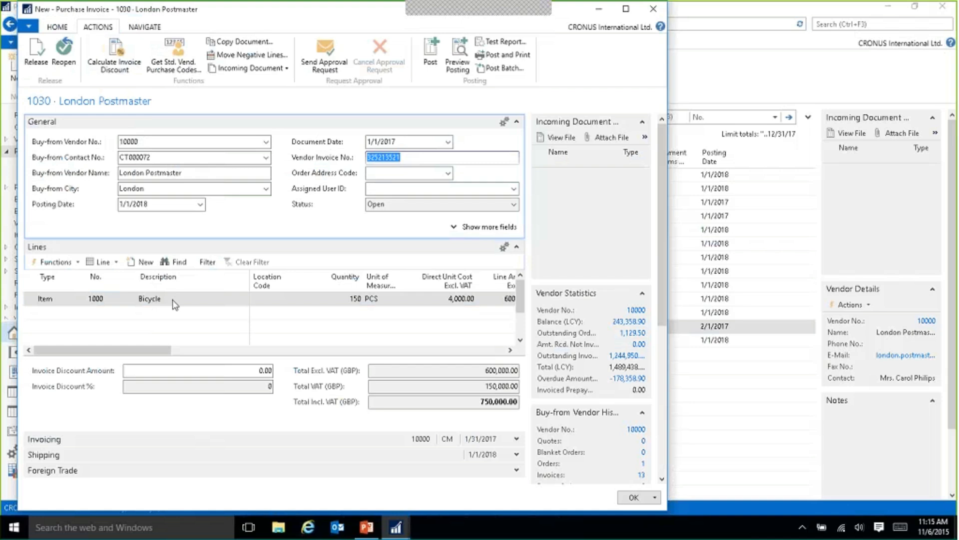
# Try to change the item number on the Bicycle line to 70061.
pyautogui.click(93, 301)
pyautogui.press('BackSpace')
pyautogui.press('BackSpace')
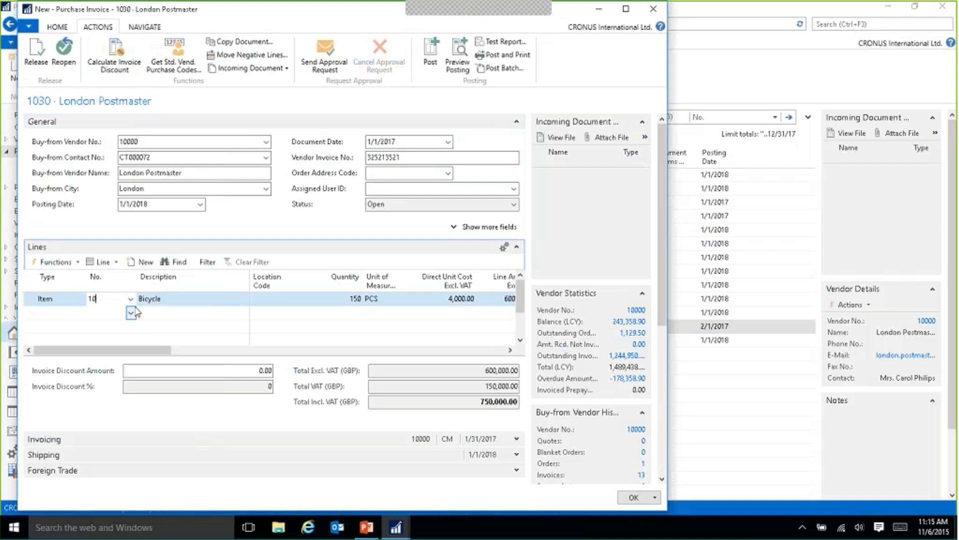
pyautogui.press('BackSpace')
pyautogui.press('BackSpace')
pyautogui.write('7')
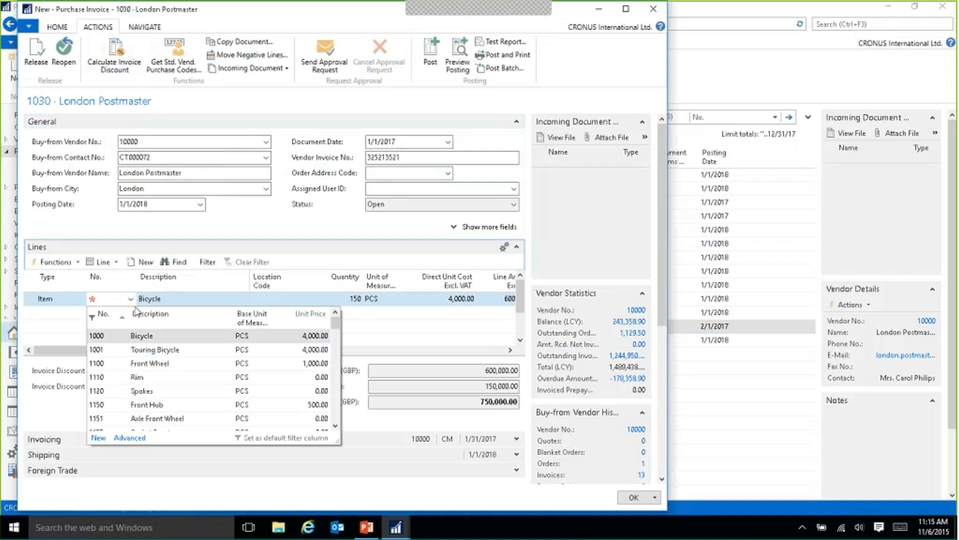
pyautogui.write('0061')
pyautogui.press('Tab')
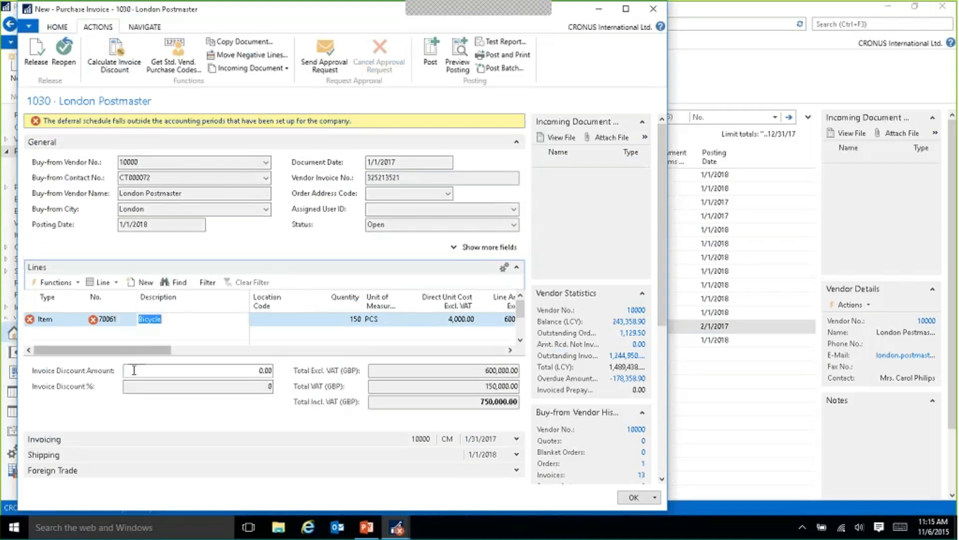
# Delete the Bicycle line with item number 70061 from the invoice.
pyautogui.click(153, 224)
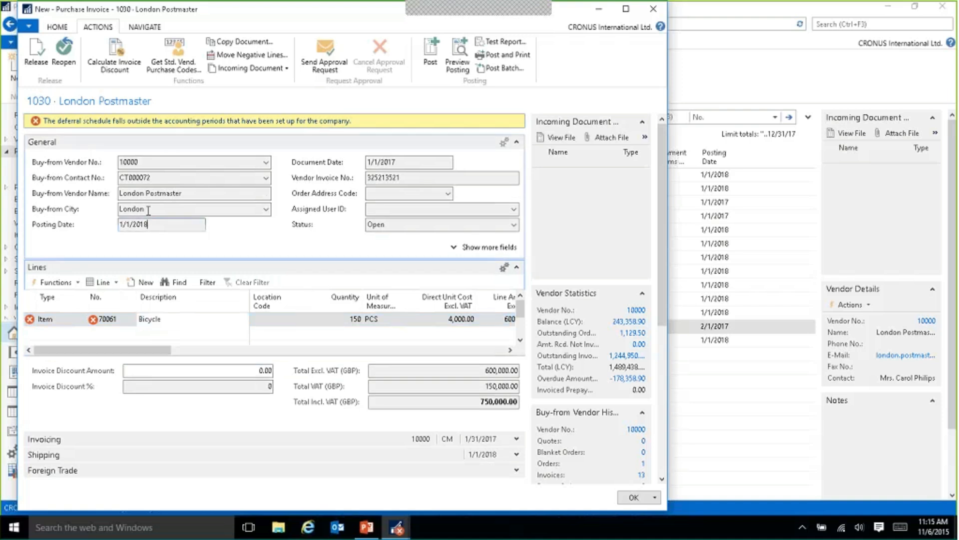
pyautogui.moveTo(38, 321)
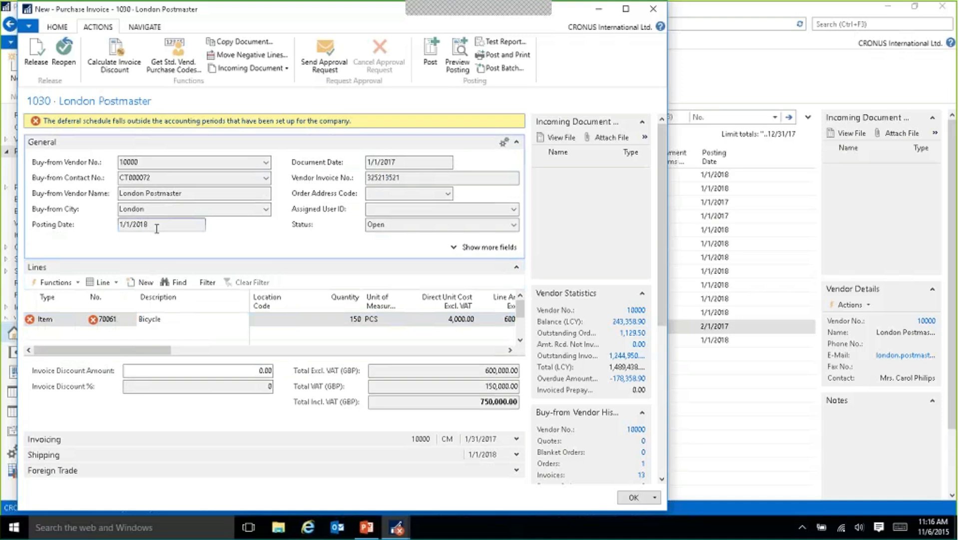
pyautogui.moveTo(124, 229); pyautogui.dragTo(100, 231)
pyautogui.click(49, 321)
pyautogui.rightClick(48, 321)
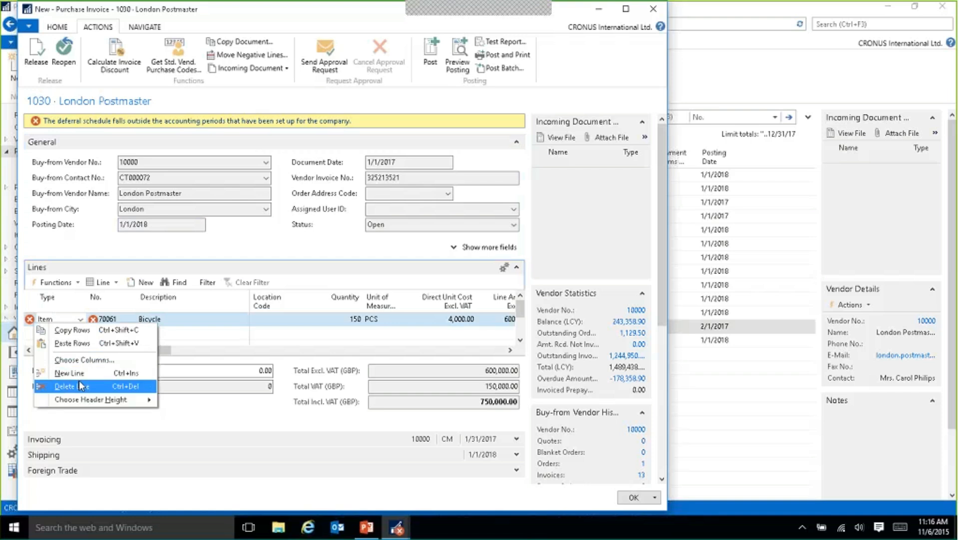
pyautogui.click(79, 379)
pyautogui.click(361, 277)
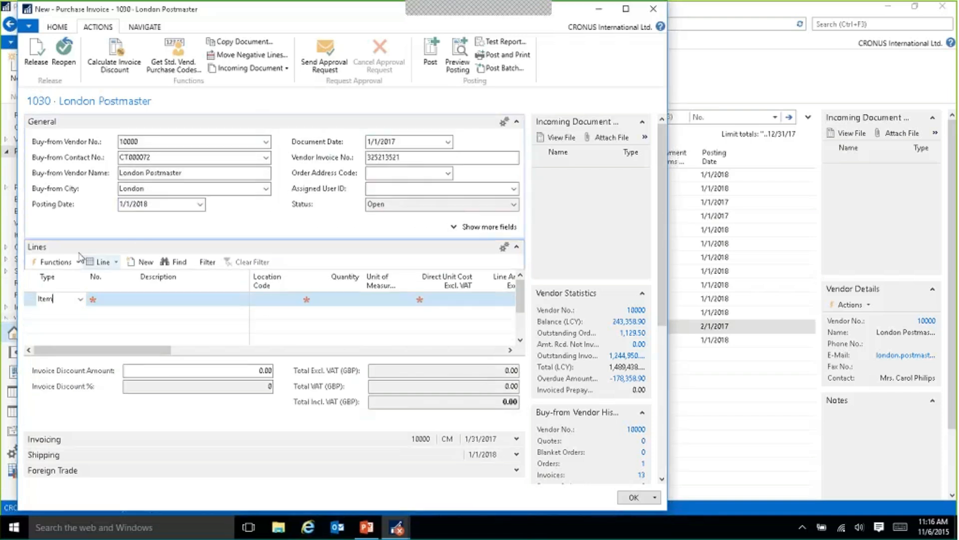
# Set the invoice's posting date to 1/1/2017.
pyautogui.press('BackSpace')
pyautogui.write('7')
pyautogui.press('Tab')
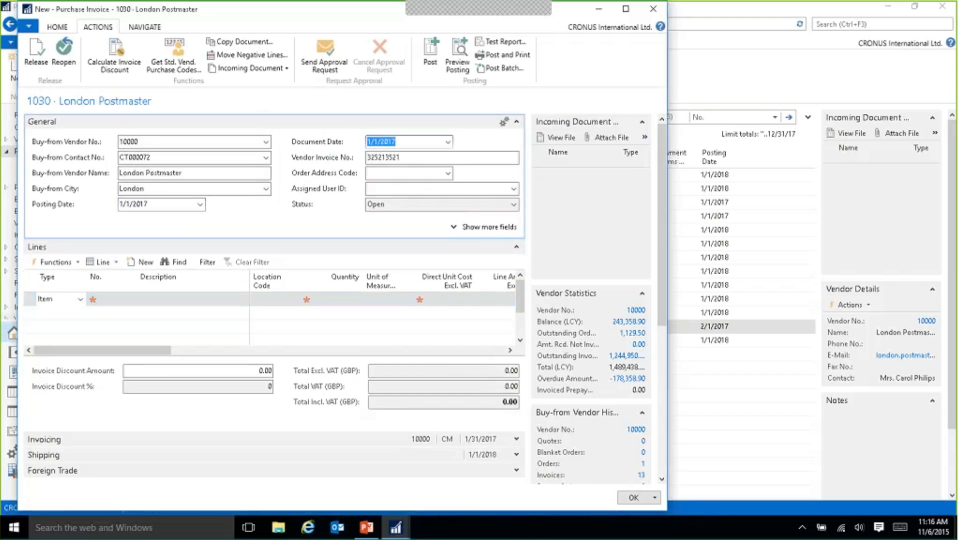
# Enter item 70061, 12M Software Subscription, on the empty Item line with quantity 15.
pyautogui.click(56, 299)
pyautogui.press('Tab')
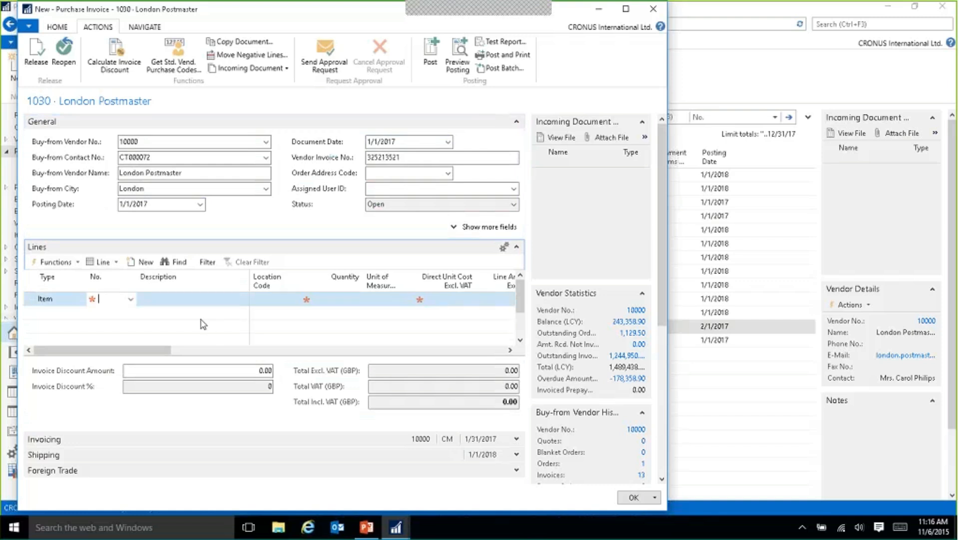
pyautogui.write('70061')
pyautogui.press('Tab')
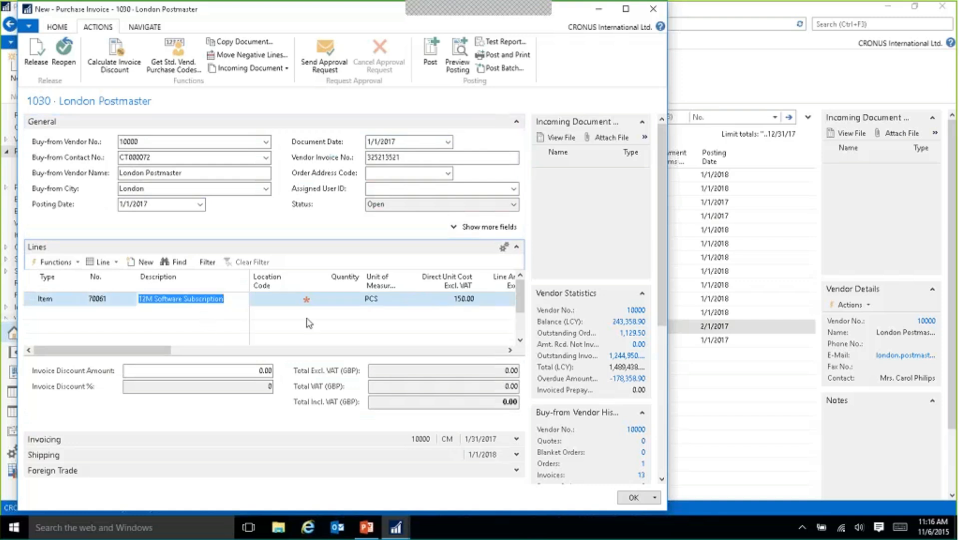
pyautogui.click(359, 303)
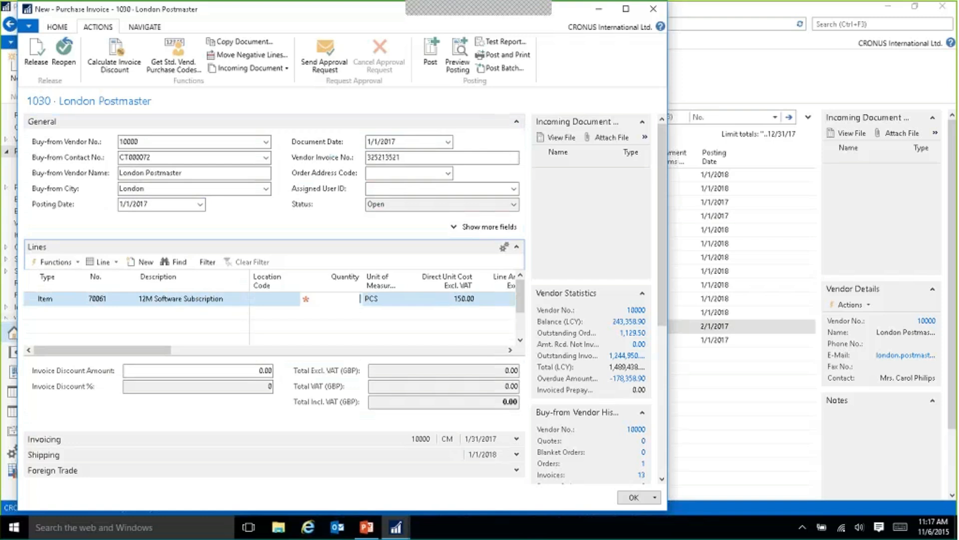
pyautogui.write('15')
pyautogui.press('Tab')
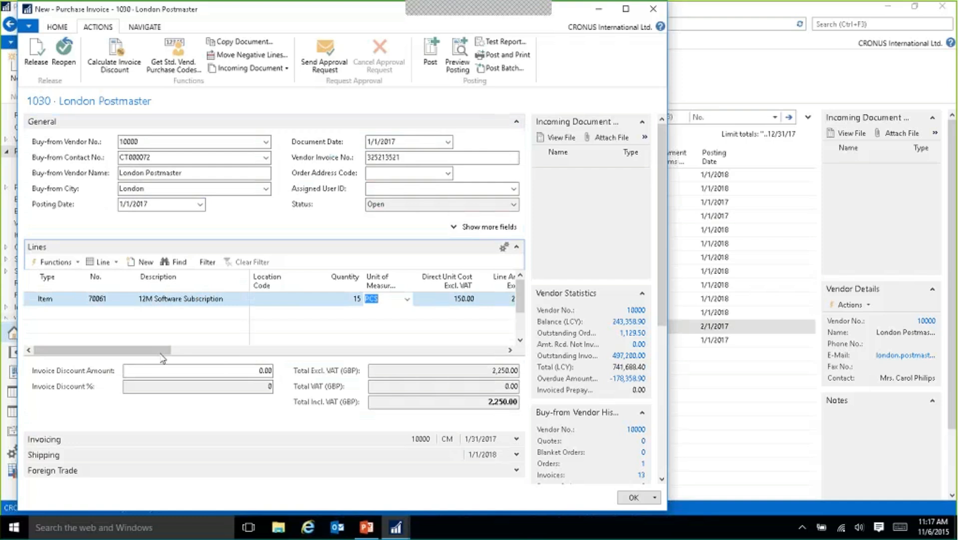
# Check the deferral code assigned to the 12M Software Subscription line.
pyautogui.moveTo(163, 356); pyautogui.dragTo(412, 348)
pyautogui.click(382, 299)
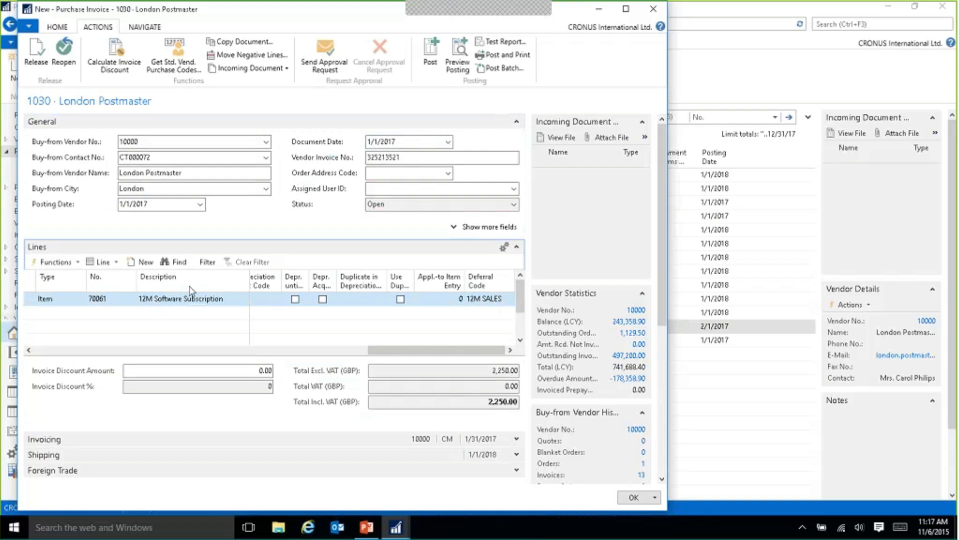
# Change the deferral code on the 12M Software Subscription line to 12M PURCH.
pyautogui.click(501, 301)
pyautogui.click(510, 300)
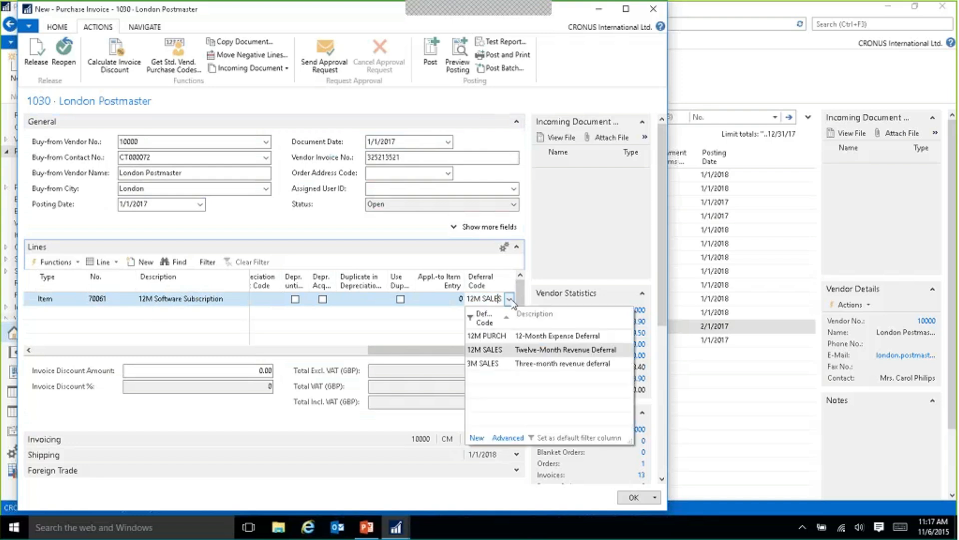
pyautogui.click(497, 335)
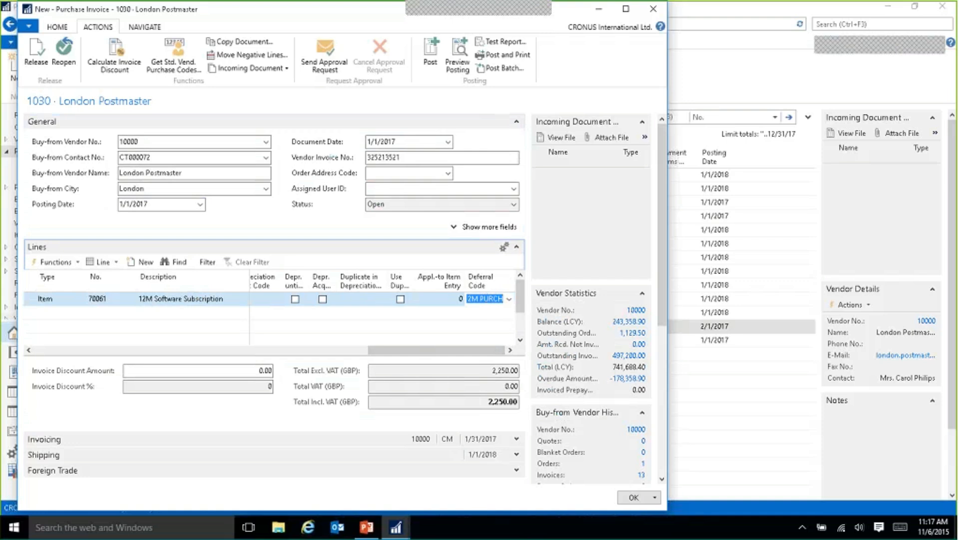
# Open the deferral schedule of the 12M Software Subscription line and review its amount to defer, start date and number of periods.
pyautogui.moveTo(397, 351); pyautogui.dragTo(401, 351)
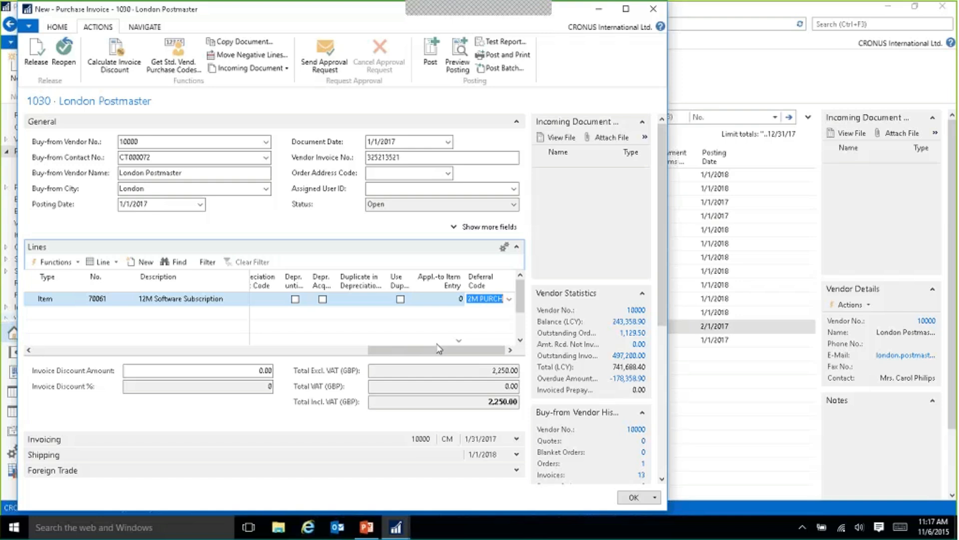
pyautogui.moveTo(438, 349); pyautogui.dragTo(100, 354)
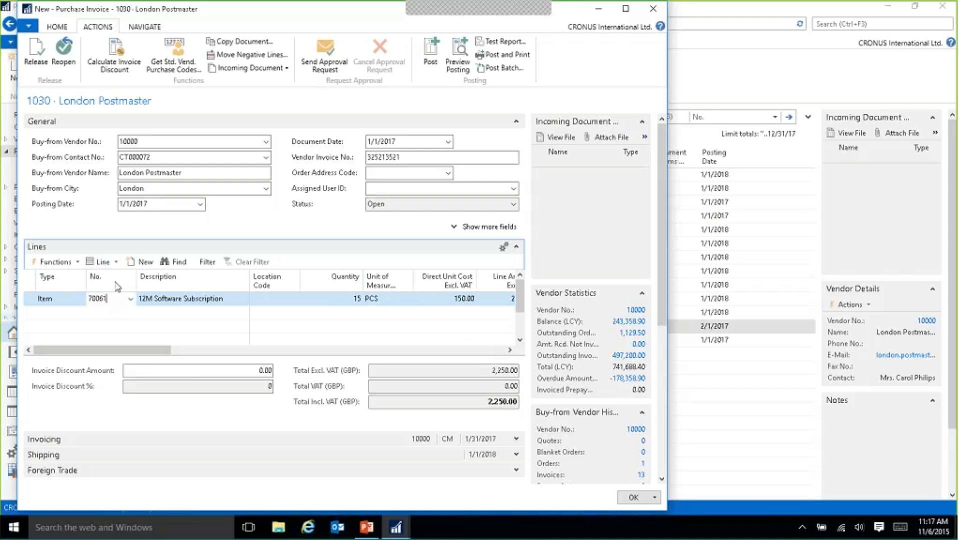
pyautogui.click(116, 263)
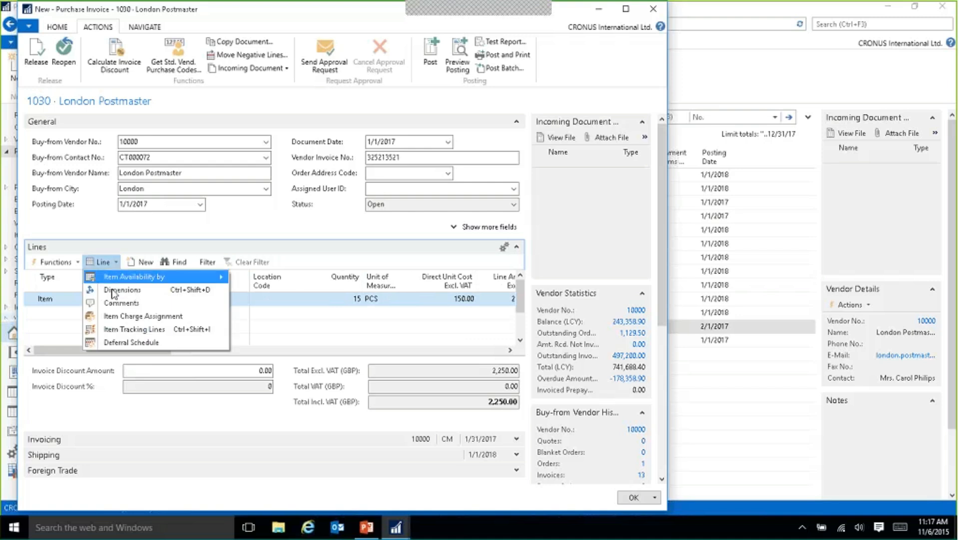
pyautogui.click(145, 344)
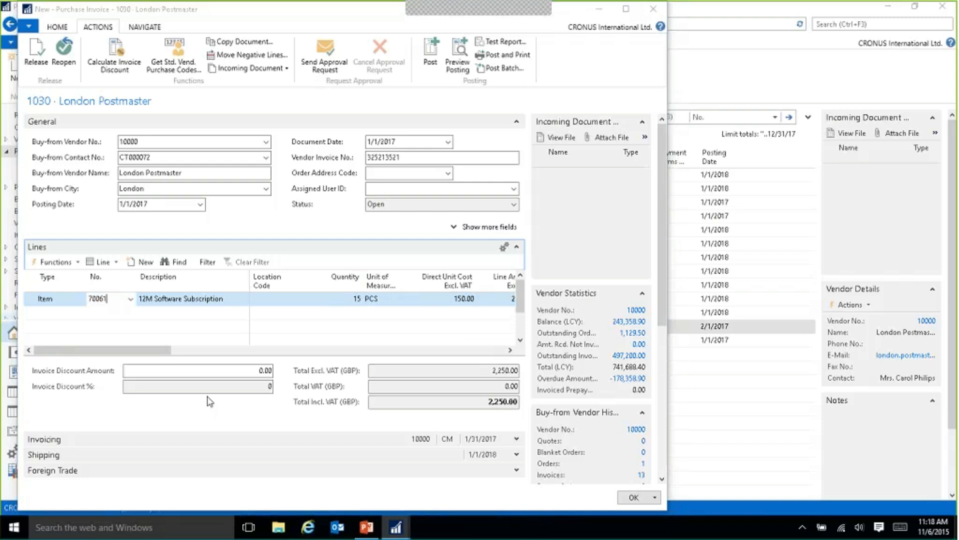
pyautogui.moveTo(494, 50); pyautogui.dragTo(247, 54)
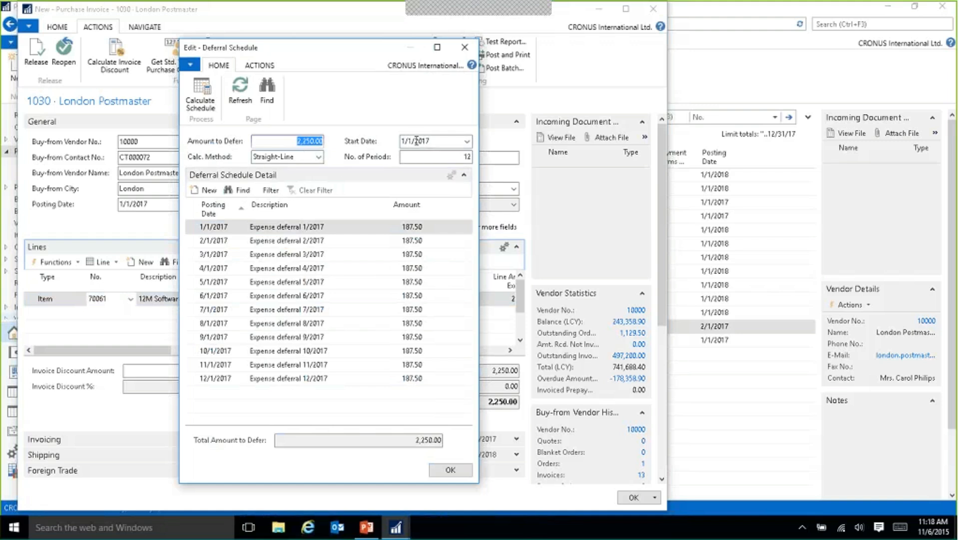
pyautogui.click(435, 143)
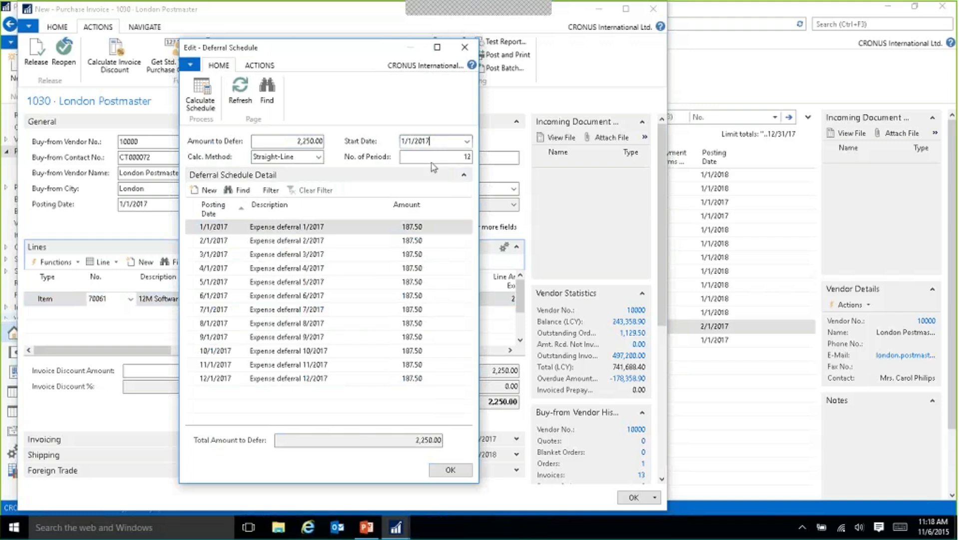
pyautogui.click(438, 156)
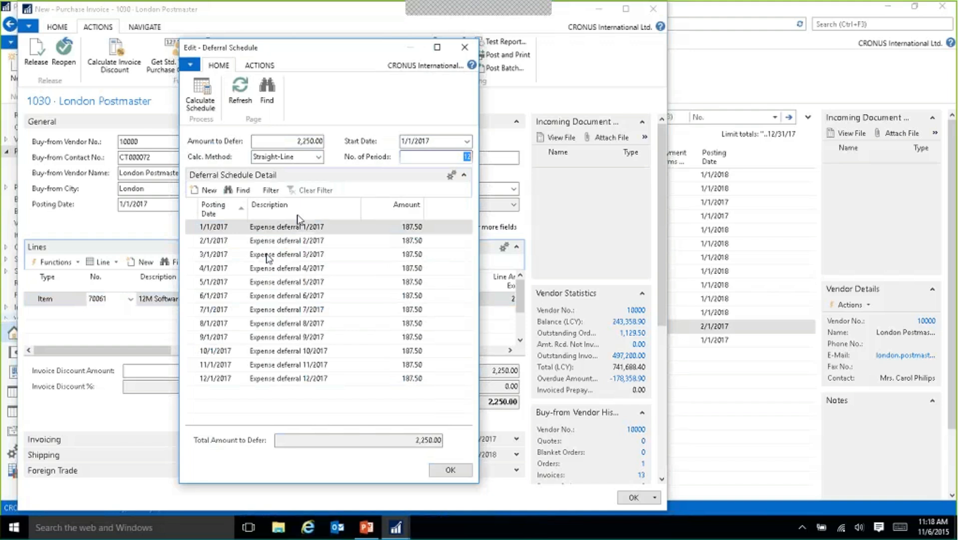
pyautogui.click(299, 142)
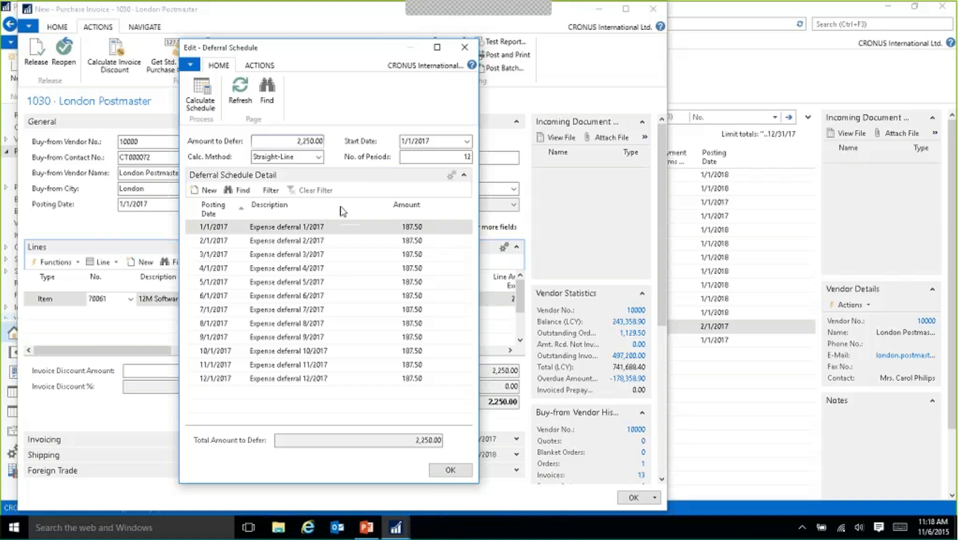
# Calculate the deferral schedule with the Days per Period method, and recalculate it for 6 periods.
pyautogui.click(318, 157)
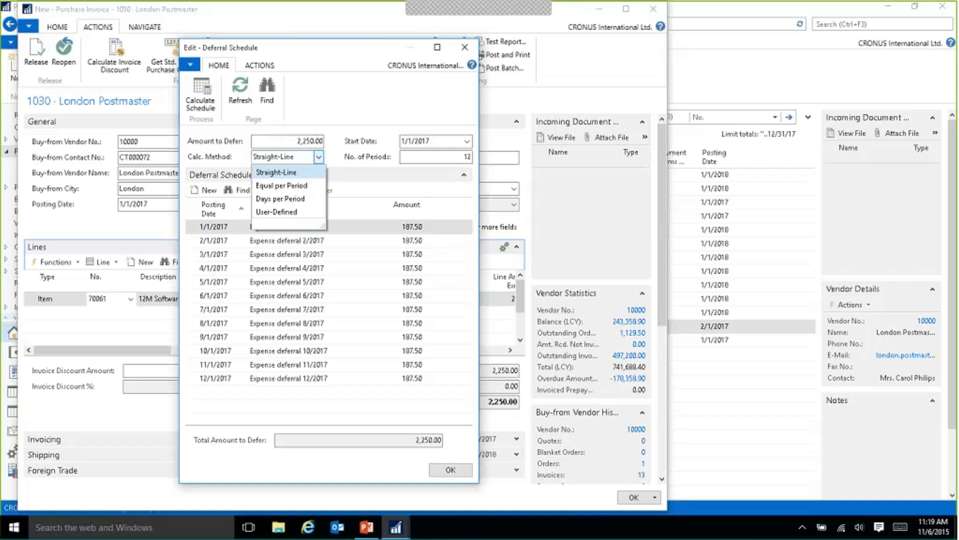
pyautogui.click(283, 199)
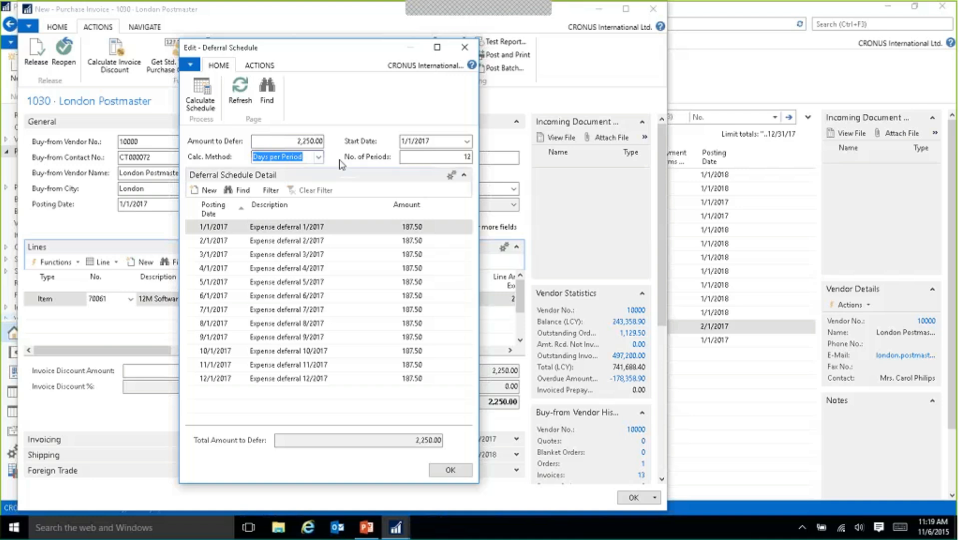
pyautogui.click(203, 95)
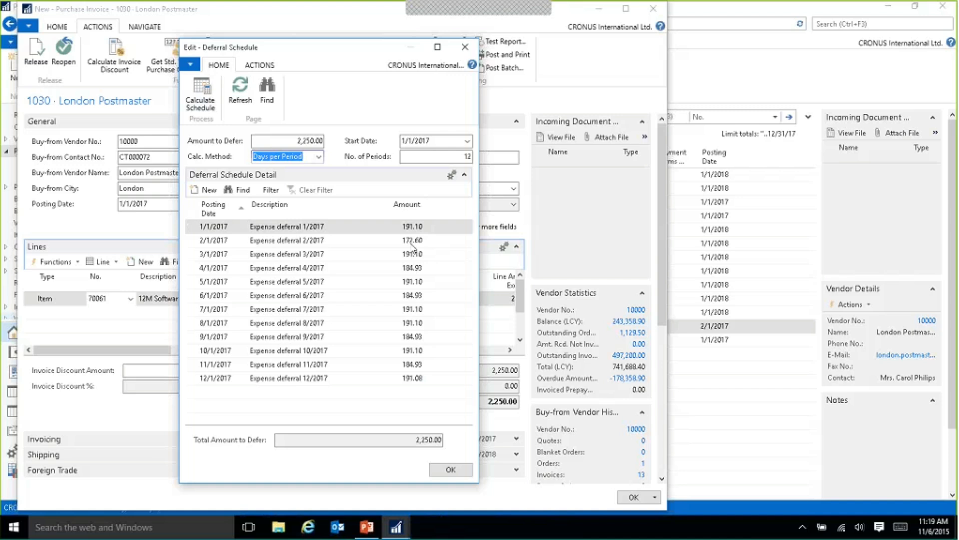
pyautogui.click(429, 157)
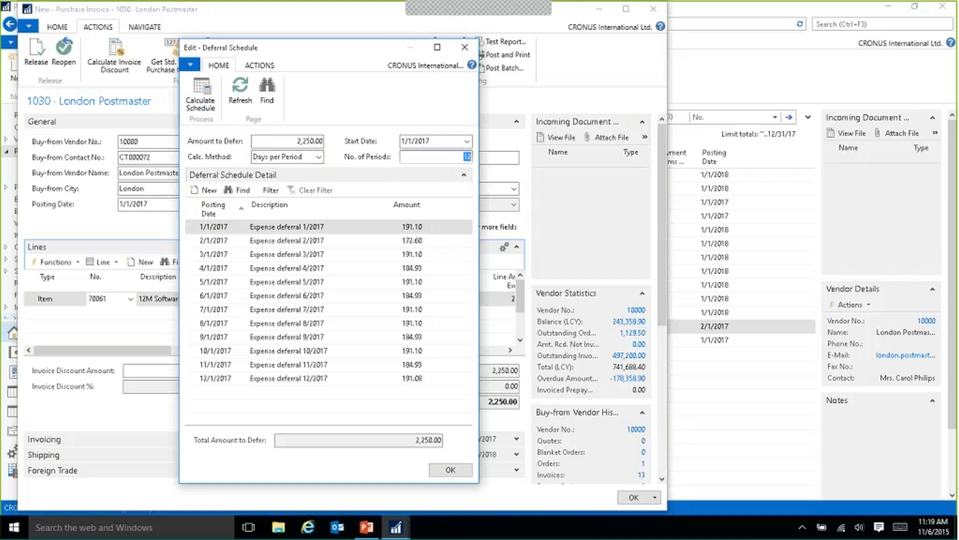
pyautogui.write('6')
pyautogui.press('Tab')
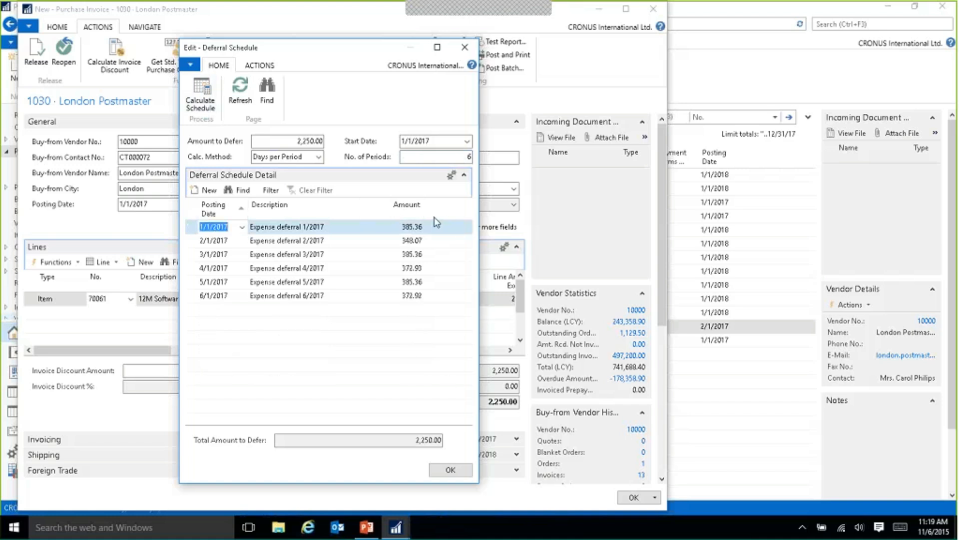
# Recalculate the deferral schedule with the User-Defined method and select the first period's amount.
pyautogui.click(318, 157)
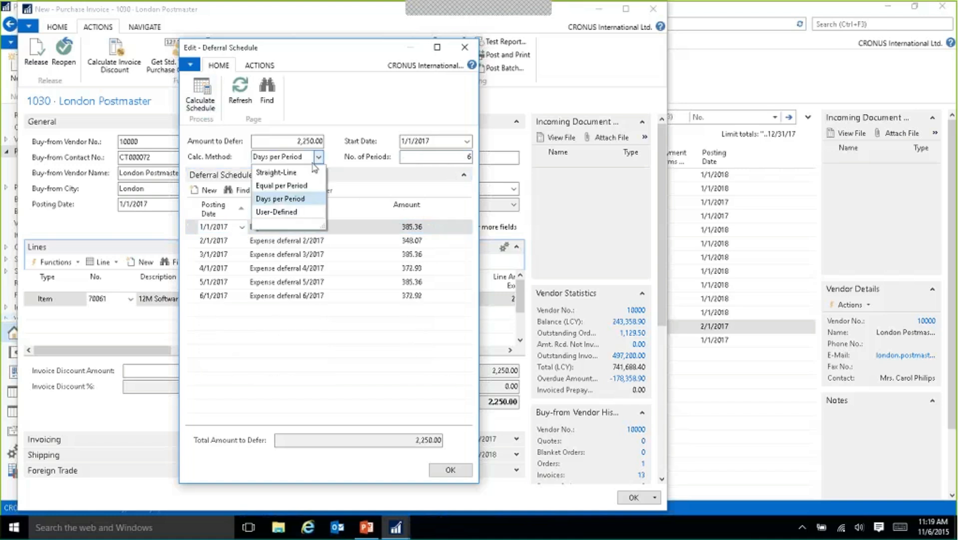
pyautogui.click(295, 213)
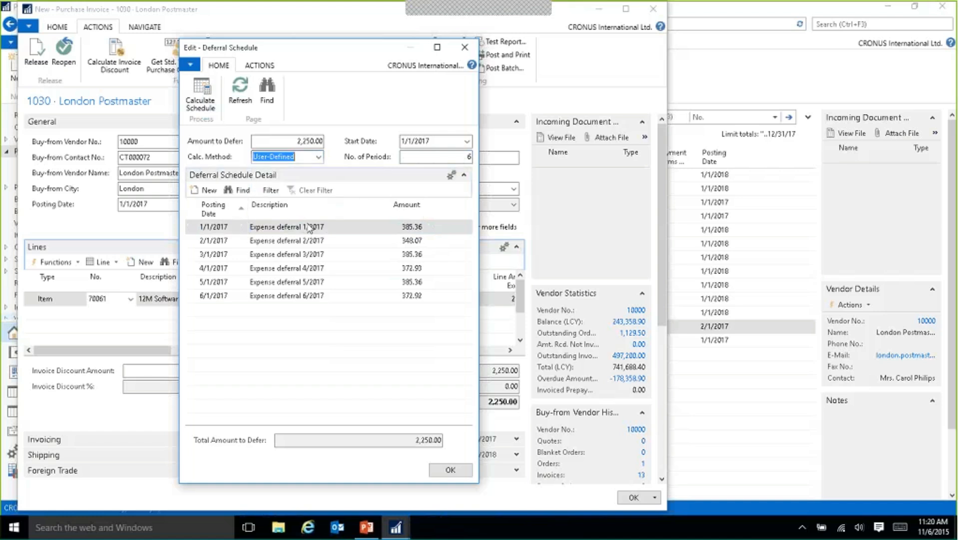
pyautogui.click(205, 103)
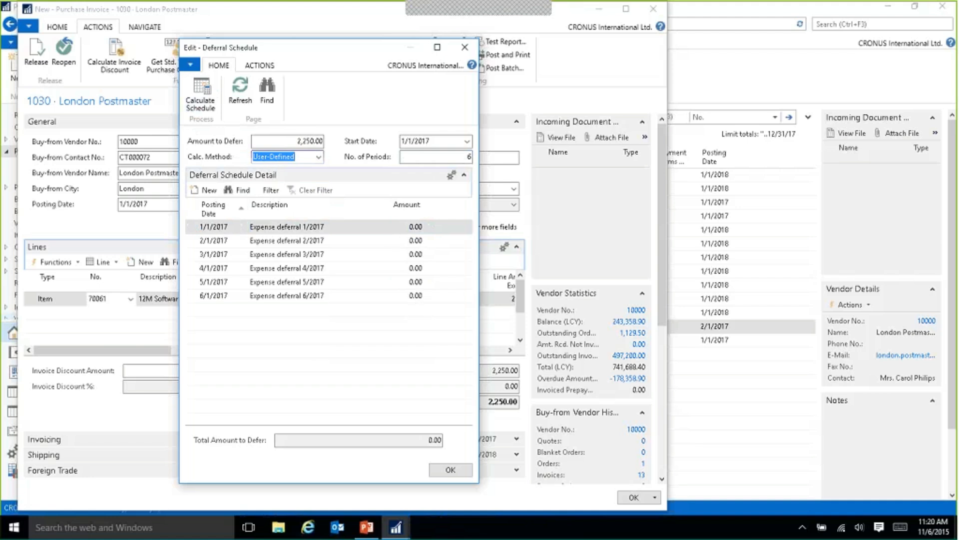
pyautogui.click(418, 227)
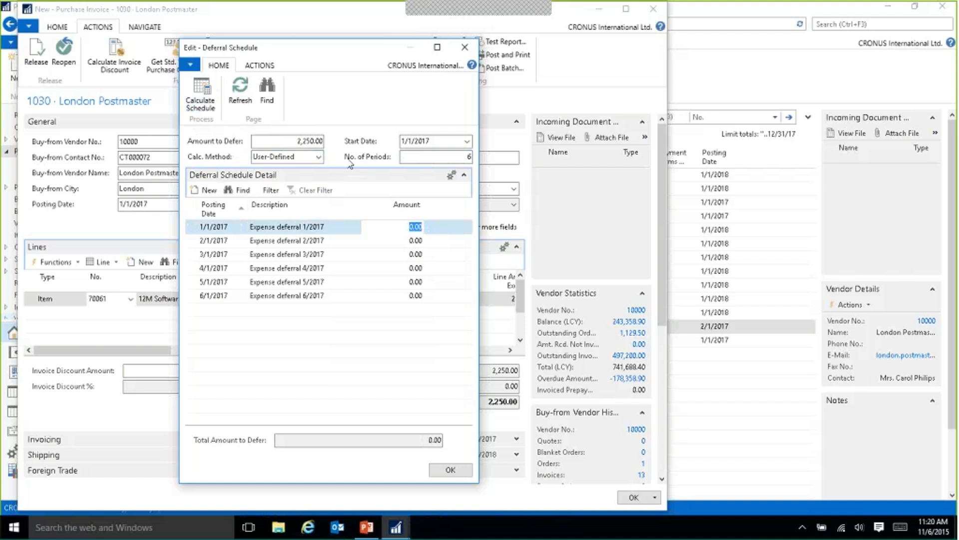
# Recalculate the deferral schedule for 12 periods with the Straight-Line method and accept it.
pyautogui.click(468, 157)
pyautogui.write('12')
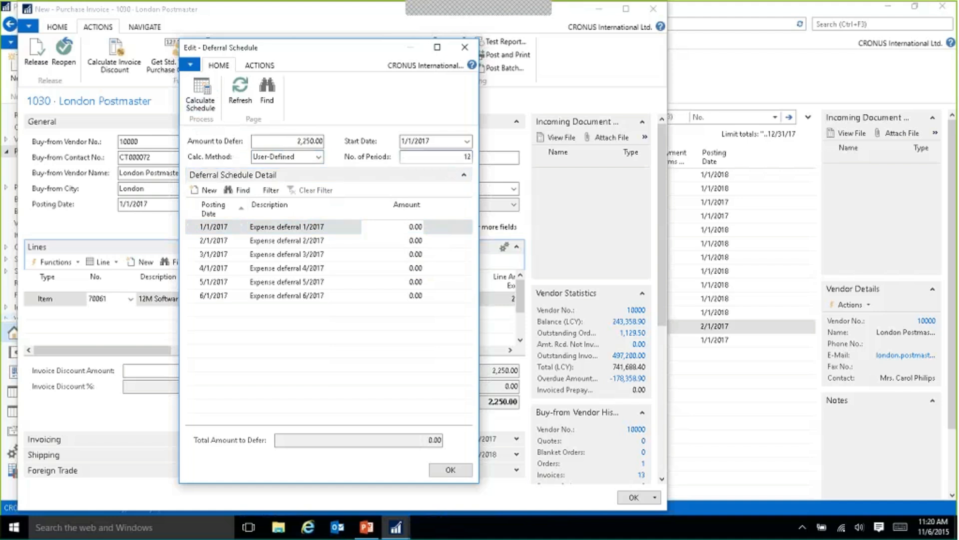
pyautogui.click(319, 157)
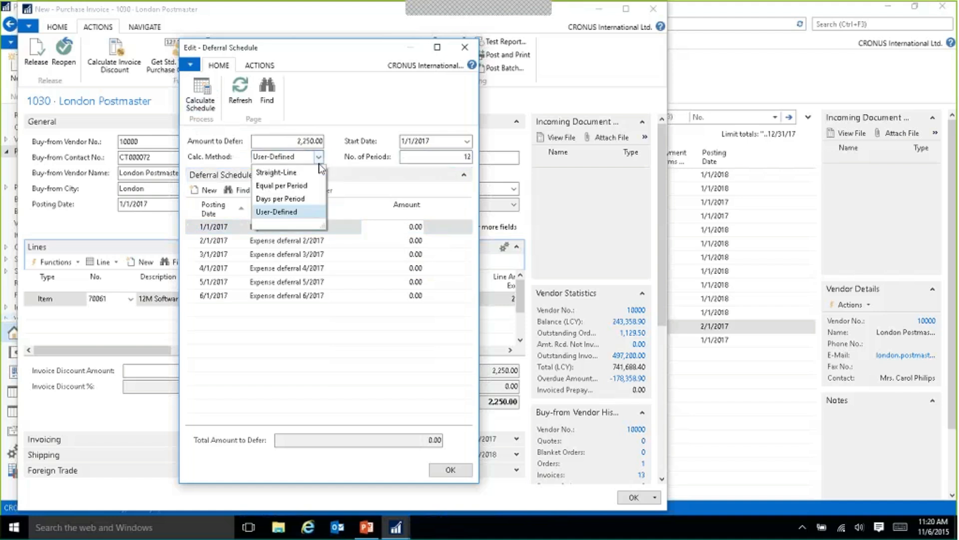
pyautogui.click(293, 173)
pyautogui.click(202, 100)
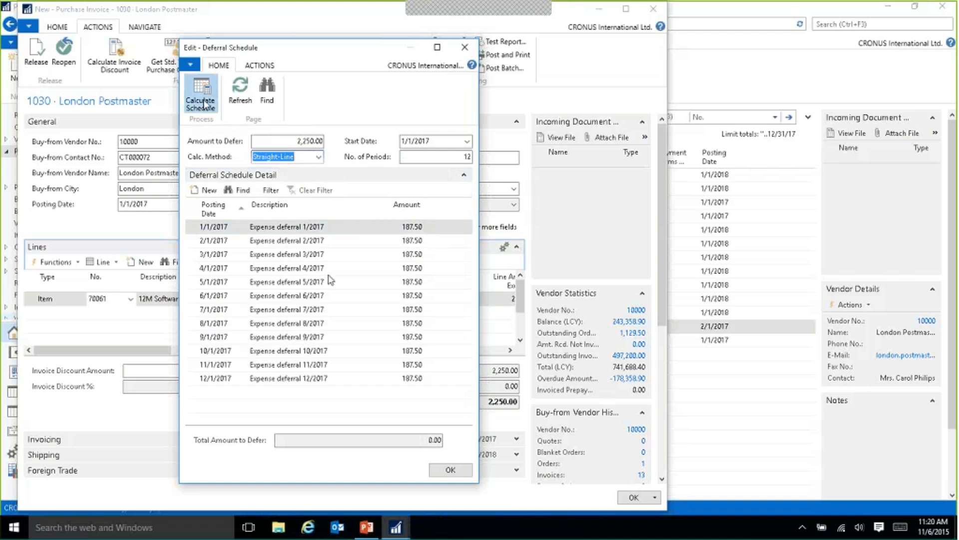
pyautogui.click(450, 470)
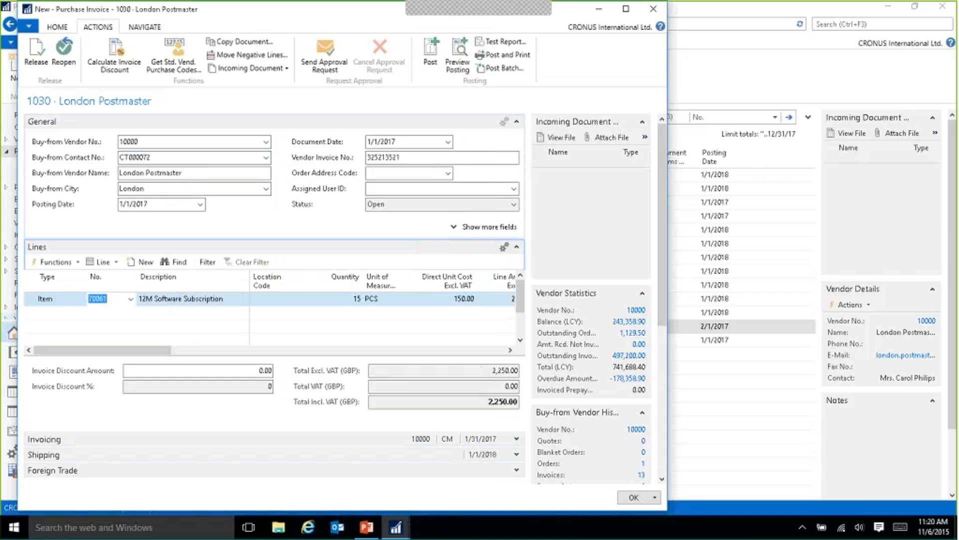
# Preview the posting of the London Postmaster invoice and open its related G/L entries.
pyautogui.click(626, 10)
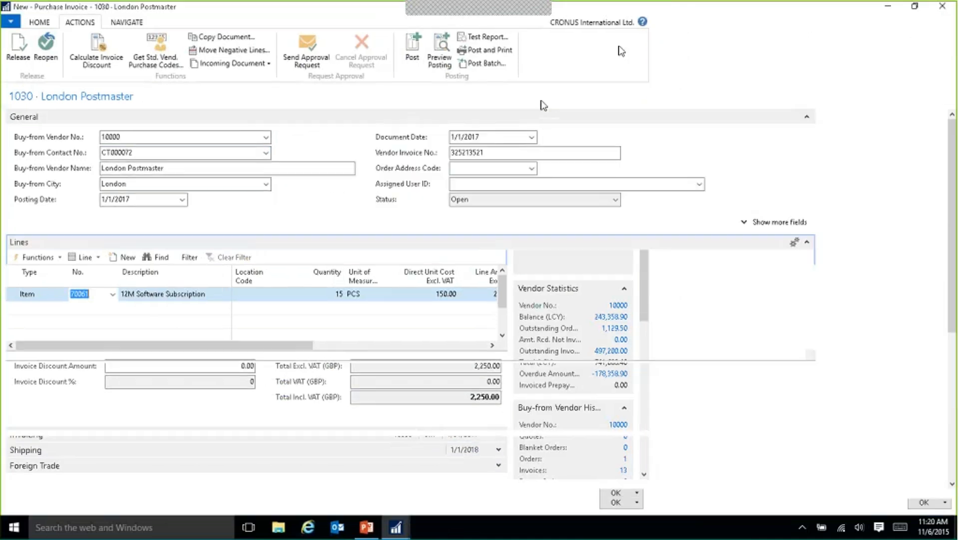
pyautogui.click(441, 44)
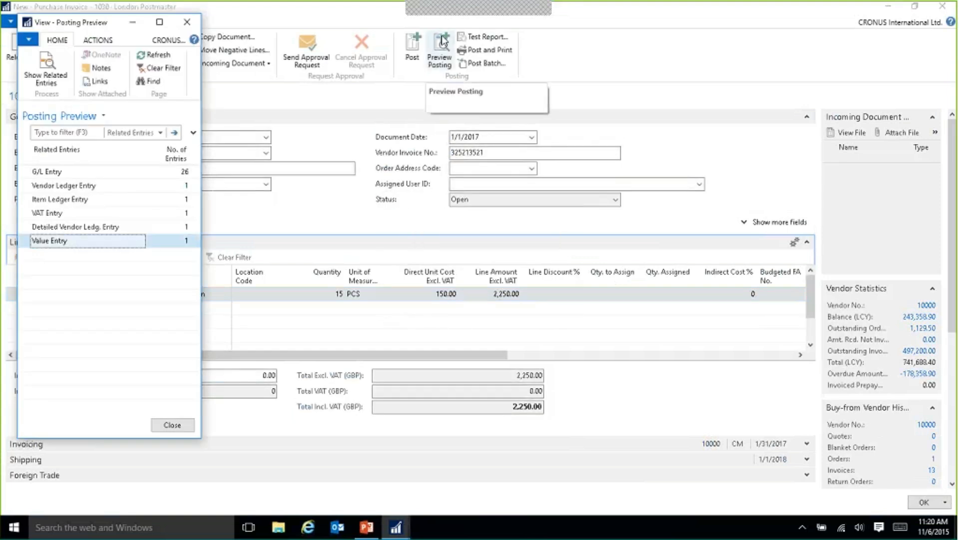
pyautogui.click(185, 172)
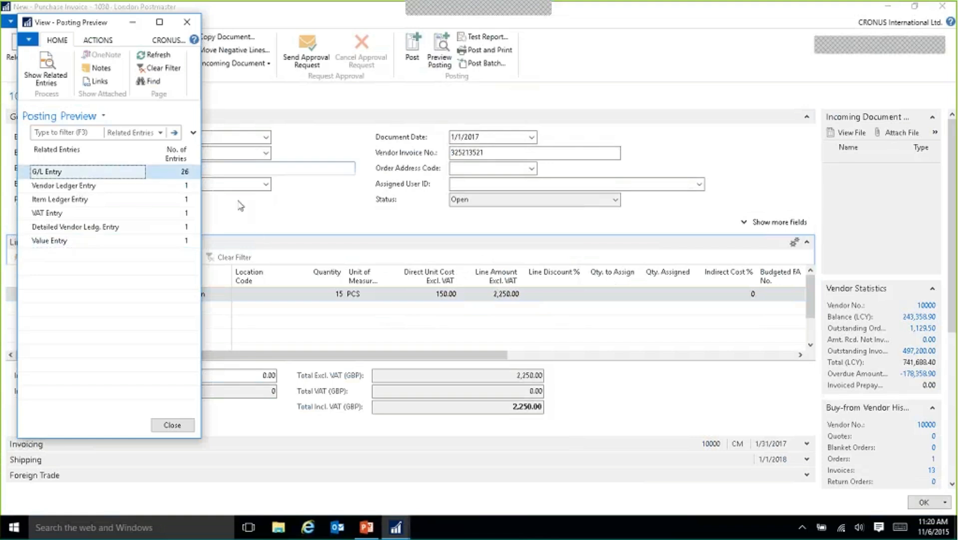
pyautogui.click(185, 174)
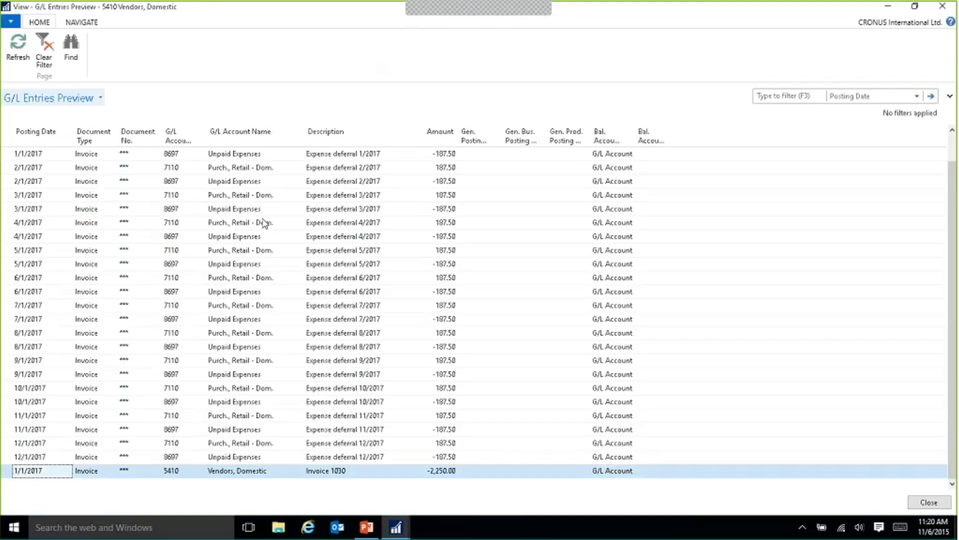
# Sort the previewed G/L entries by posting date, examine the vendor, unpaid expenses and purchase deferral entries, and close the preview.
pyautogui.click(49, 136)
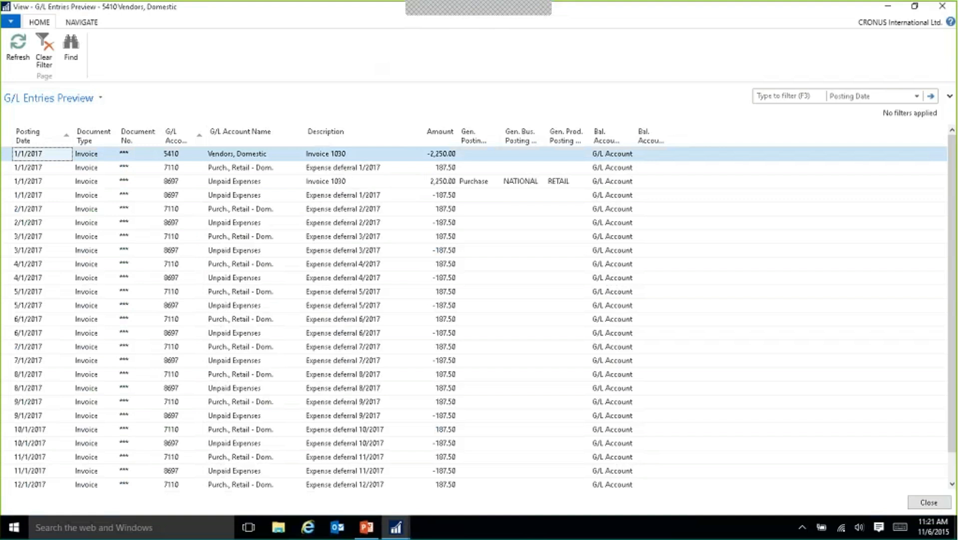
pyautogui.click(283, 156)
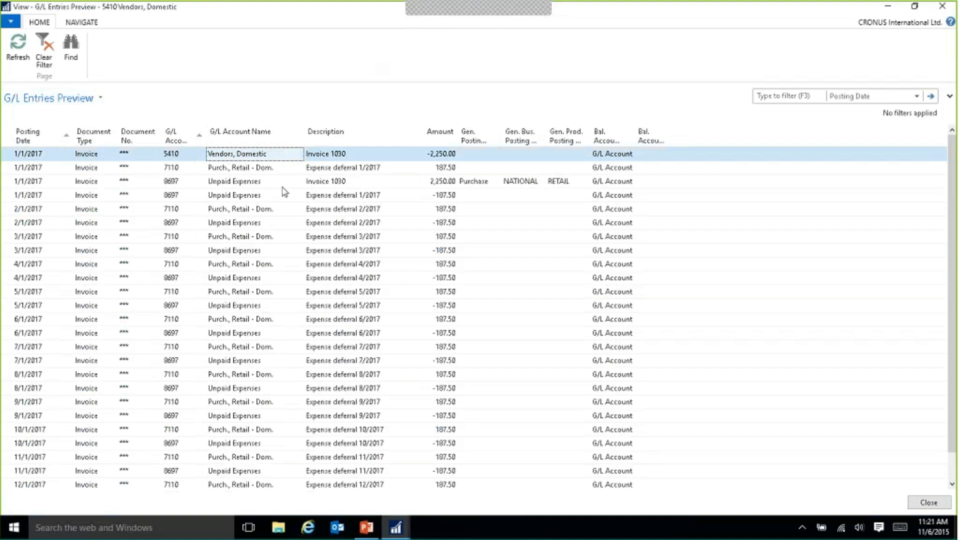
pyautogui.click(253, 186)
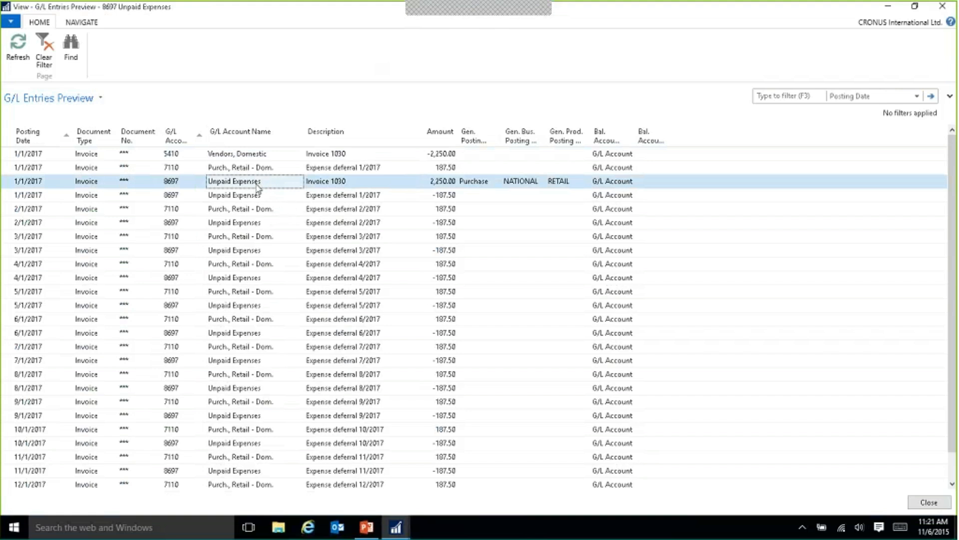
pyautogui.click(248, 212)
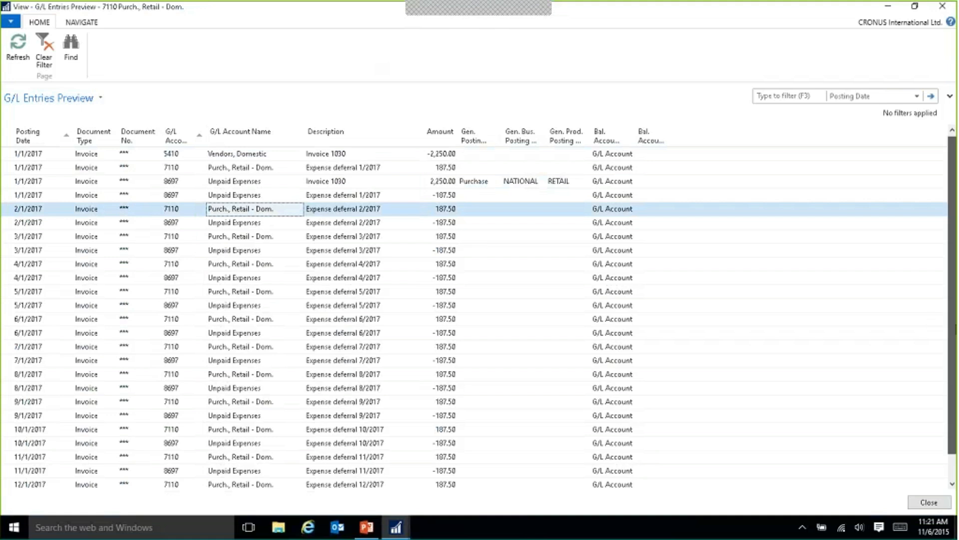
pyautogui.scroll(-2, 952, 319)
pyautogui.click(929, 502)
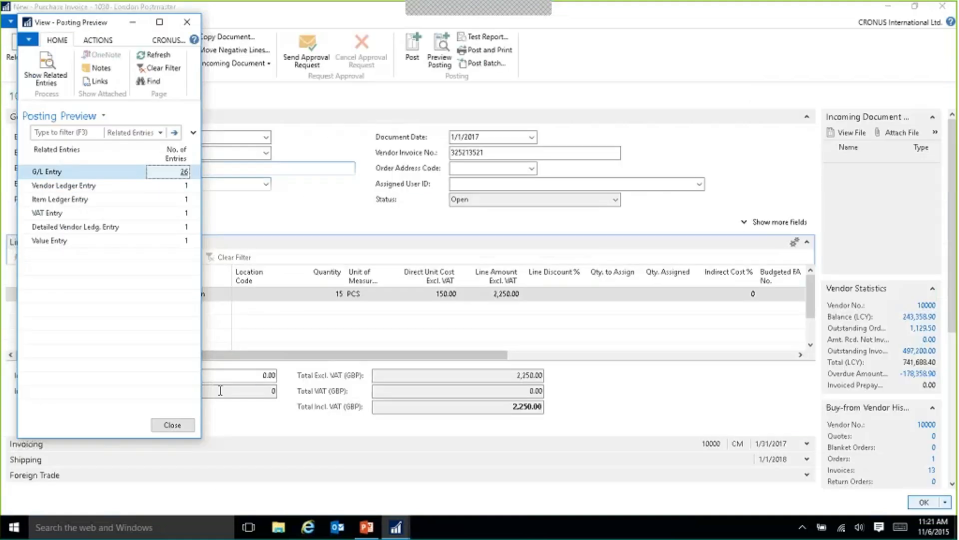
pyautogui.click(172, 424)
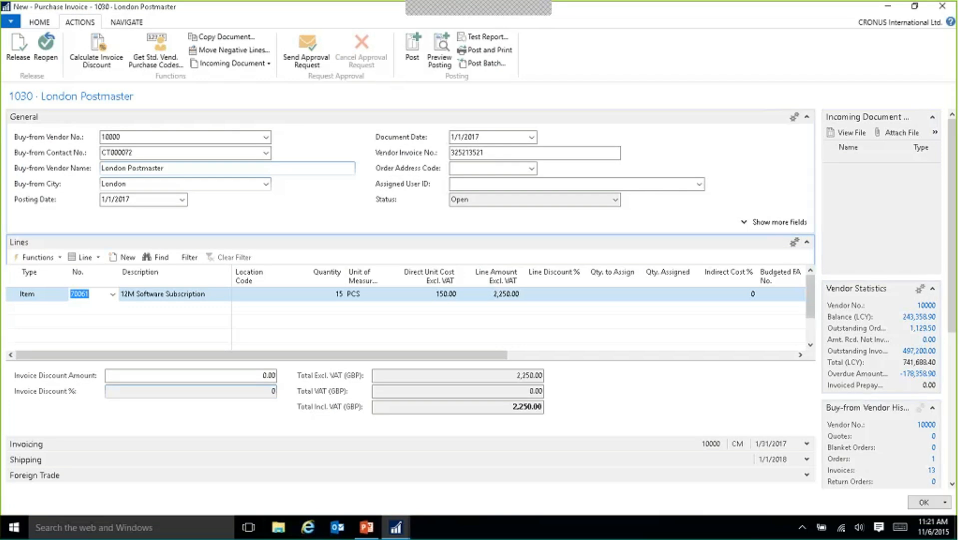
# Post the London Postmaster purchase invoice.
pyautogui.click(413, 50)
pyautogui.click(475, 279)
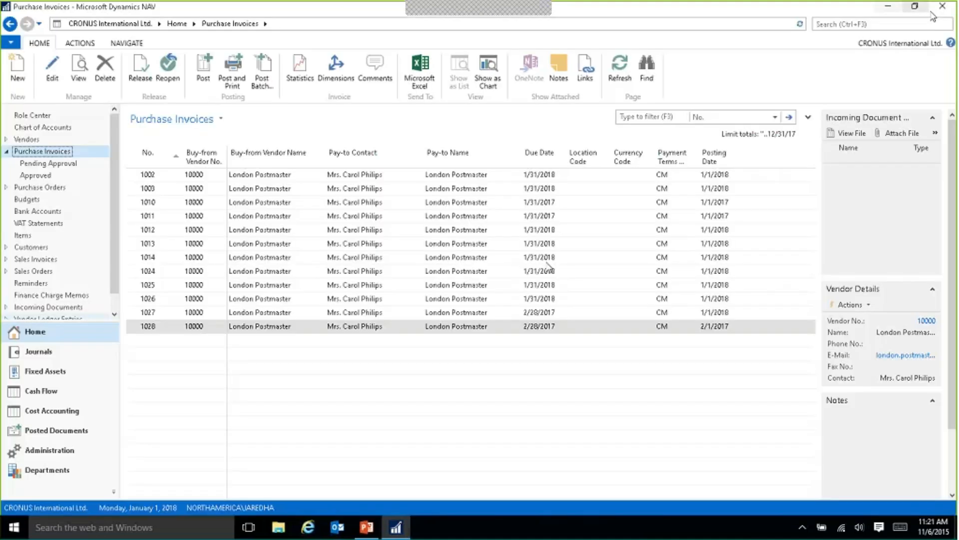
# Search for "deferral templates" and open the Deferral Templates list.
pyautogui.click(841, 26)
pyautogui.write('def')
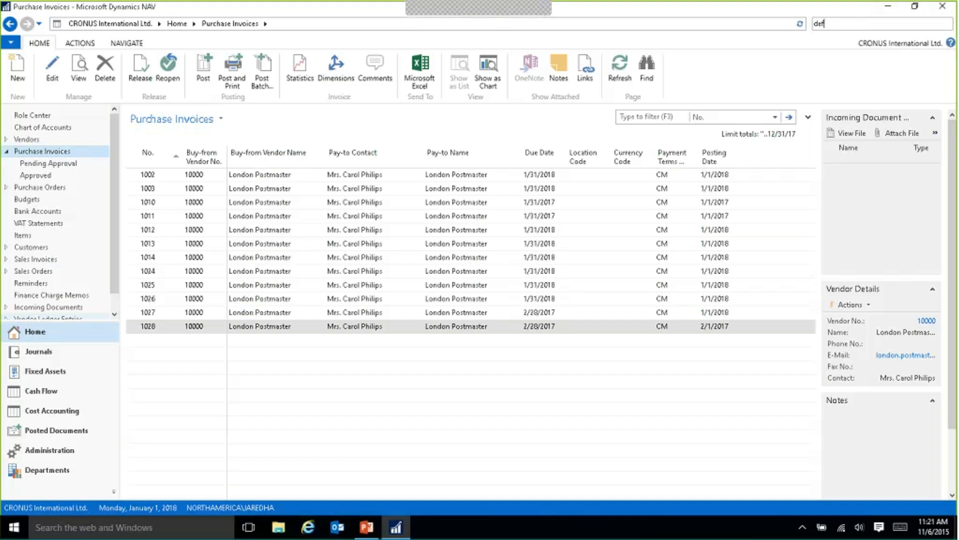
pyautogui.write('err')
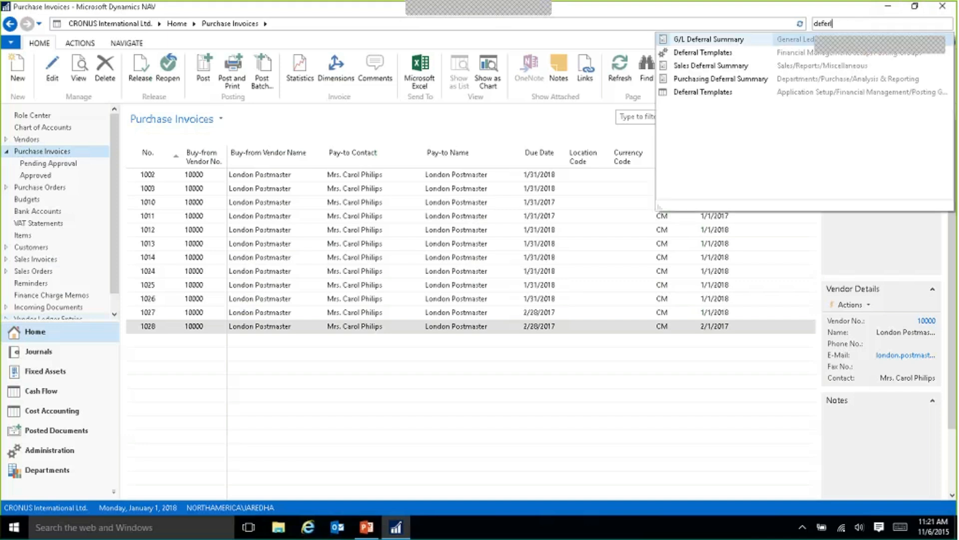
pyautogui.write('all templa')
pyautogui.press('BackSpace')
pyautogui.press('BackSpace')
pyautogui.press('BackSpace')
pyautogui.press('BackSpace')
pyautogui.press('BackSpace')
pyautogui.press('BackSpace')
pyautogui.press('BackSpace')
pyautogui.press('BackSpace')
pyautogui.press('BackSpace')
pyautogui.press('BackSpace')
pyautogui.write('ral')
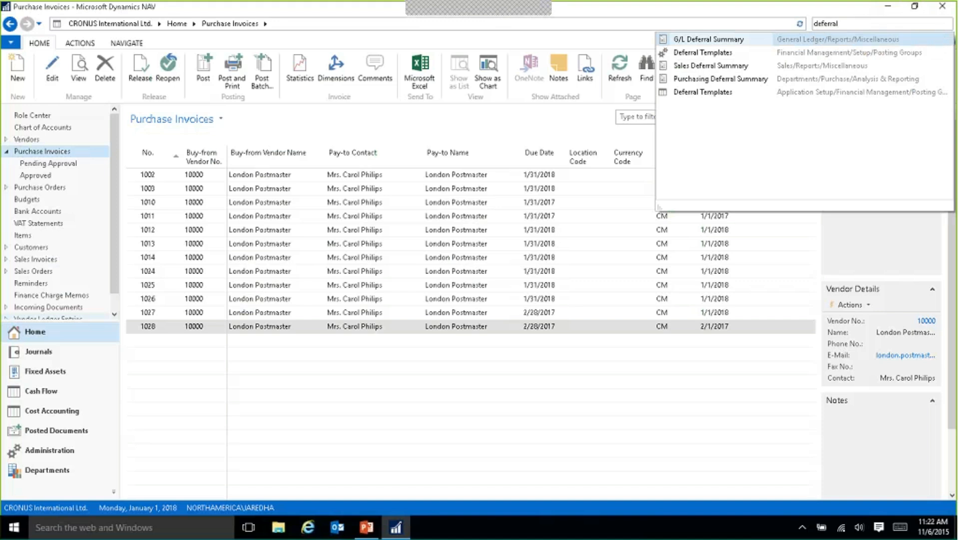
pyautogui.write(' templates')
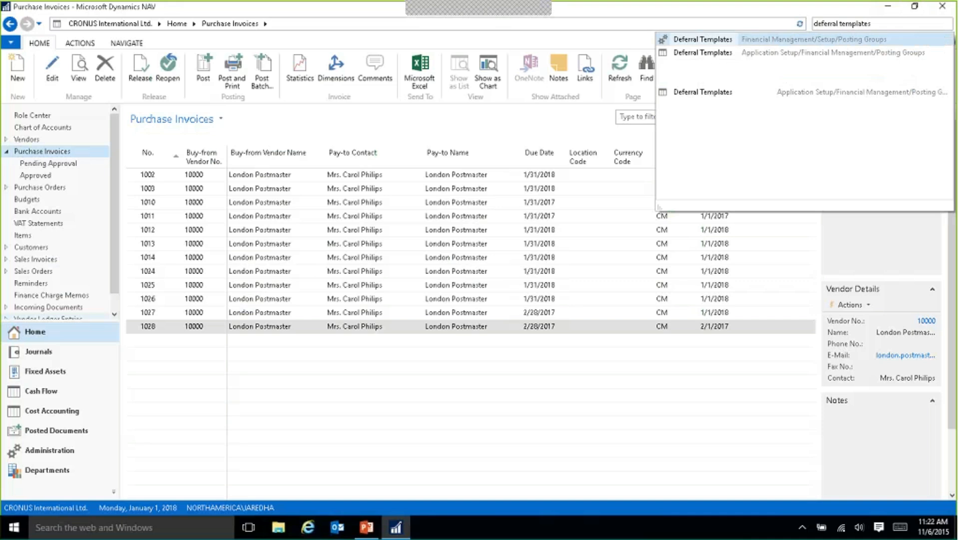
pyautogui.click(769, 39)
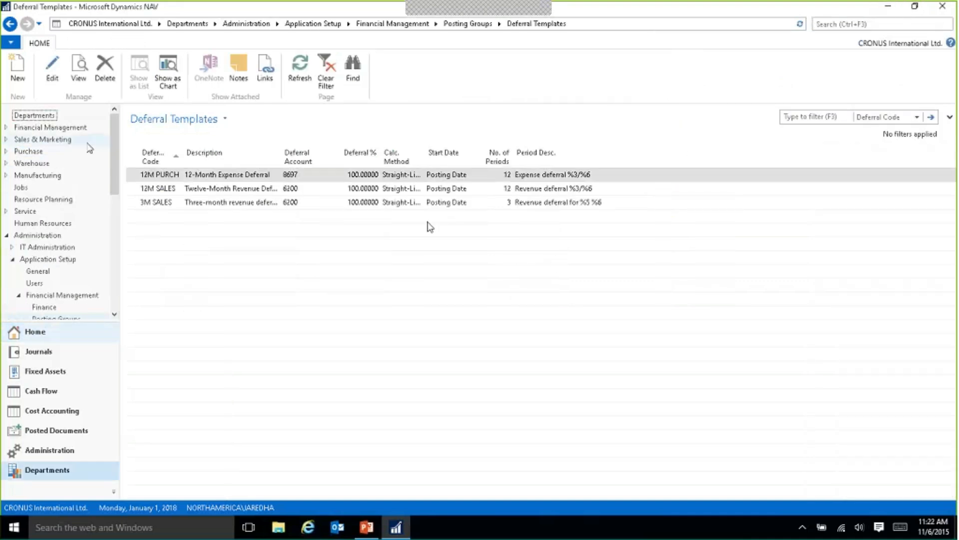
# Open the 12M PURCH deferral template and examine its description, deferral account, deferral percentage, calculation method and start date options.
pyautogui.doubleClick(156, 178)
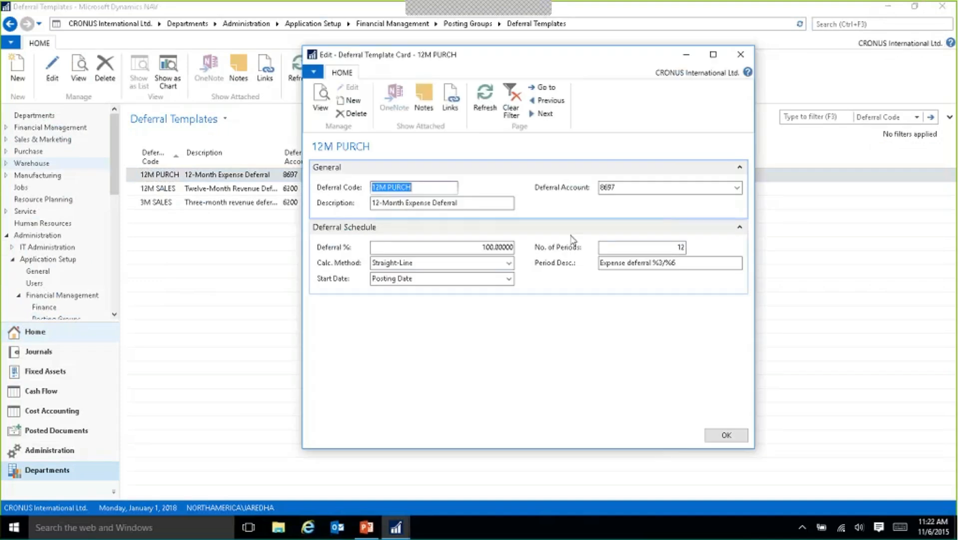
pyautogui.click(414, 203)
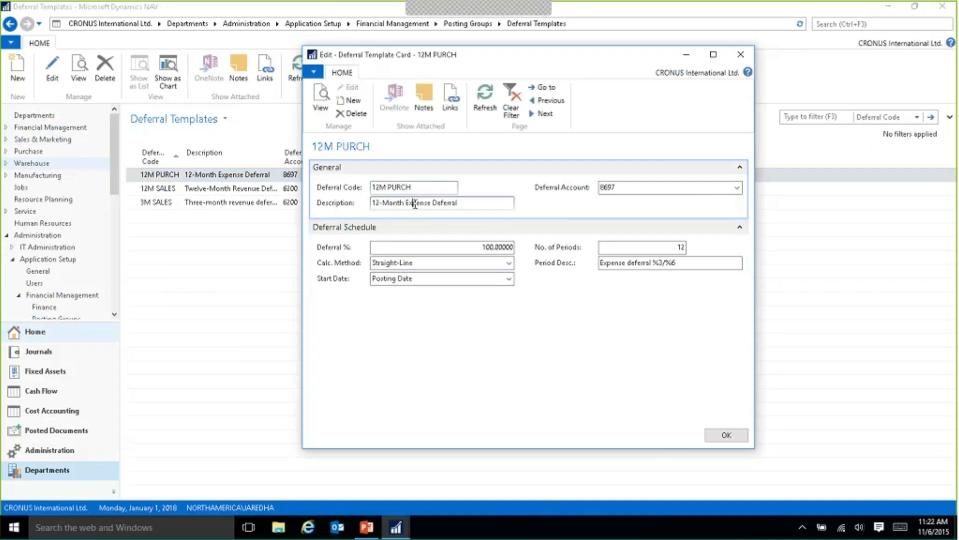
pyautogui.click(645, 189)
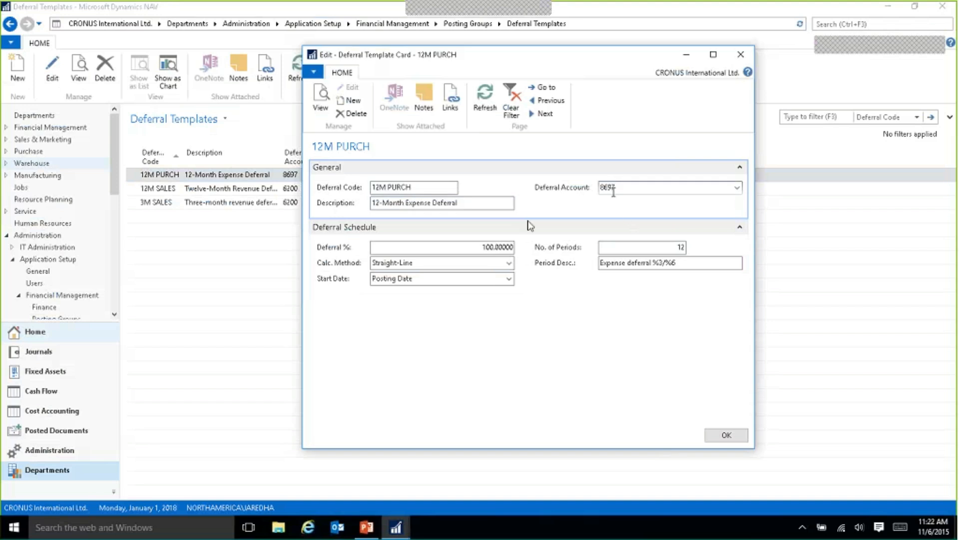
pyautogui.click(479, 247)
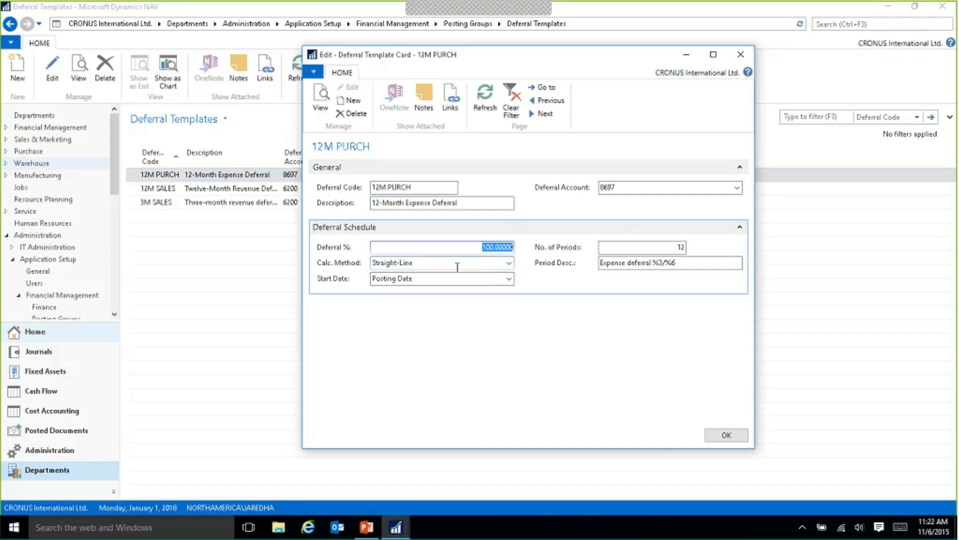
pyautogui.click(407, 264)
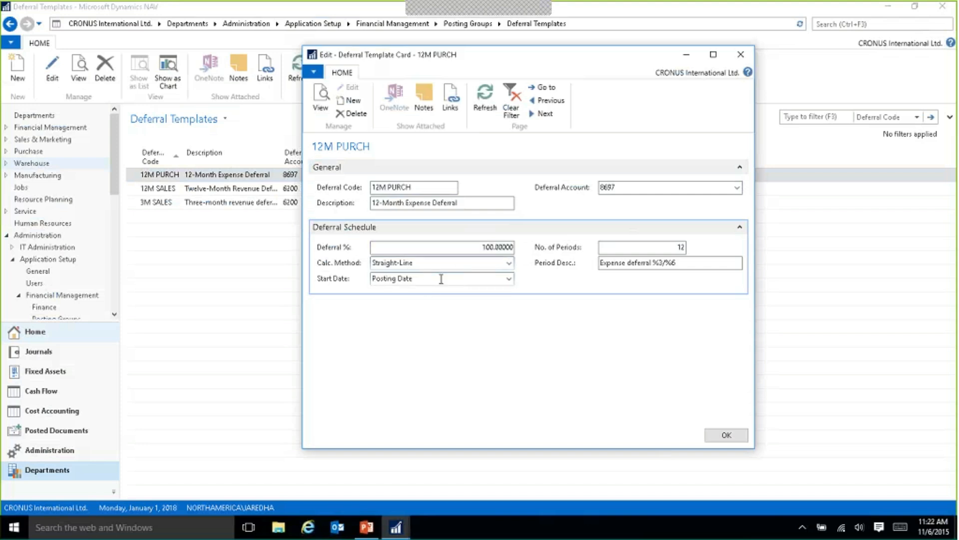
pyautogui.click(441, 279)
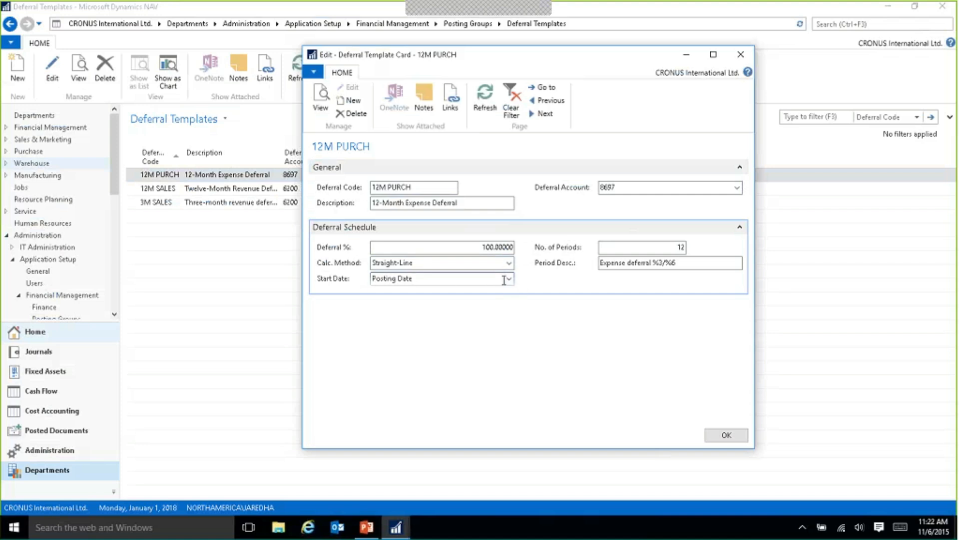
pyautogui.click(508, 278)
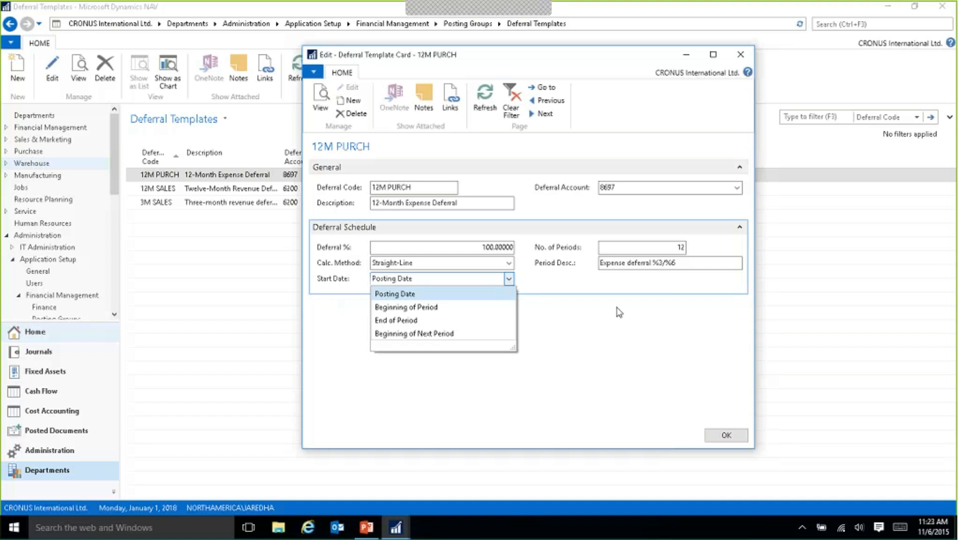
pyautogui.click(520, 277)
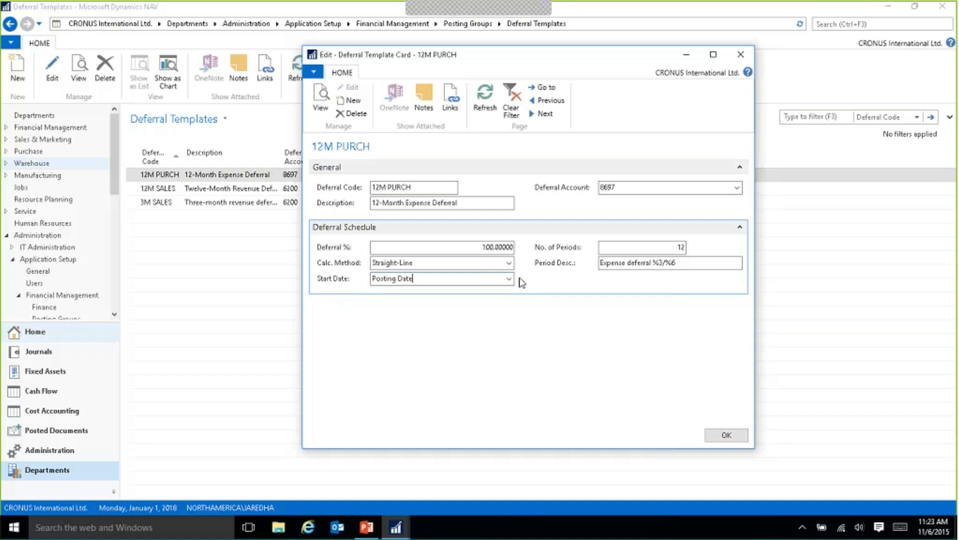
# Examine the template's number of periods and the placeholders in its period description, and close the card.
pyautogui.click(674, 248)
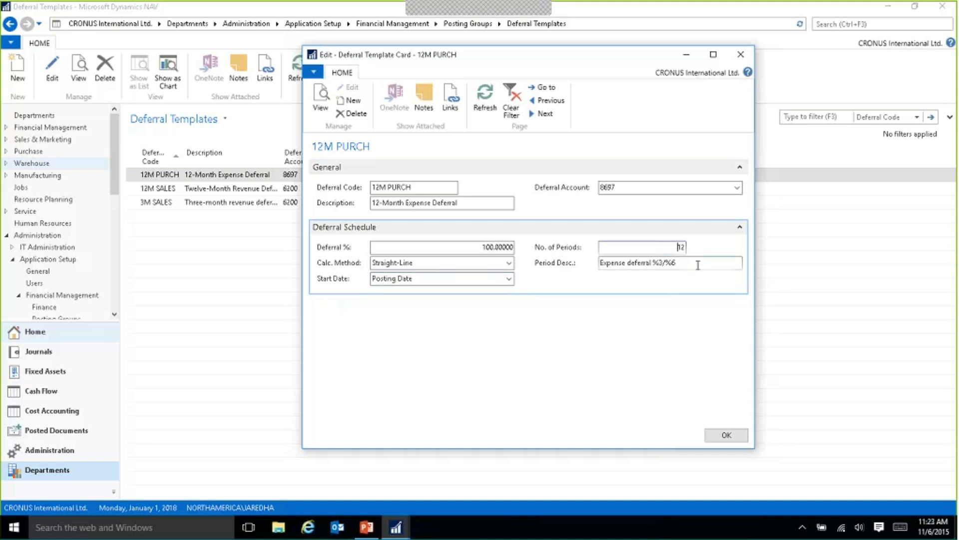
pyautogui.click(632, 265)
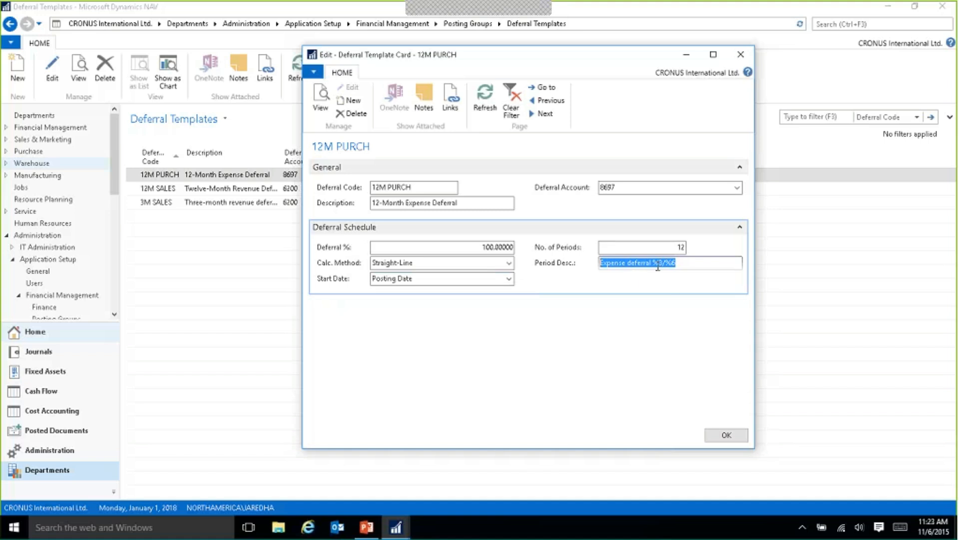
pyautogui.click(653, 263)
pyautogui.moveTo(653, 263); pyautogui.dragTo(660, 263)
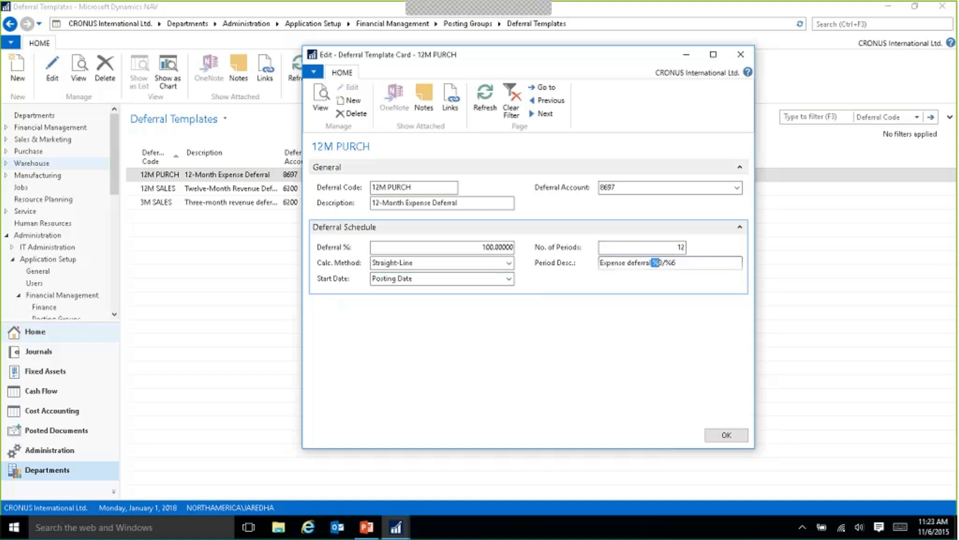
pyautogui.click(692, 267)
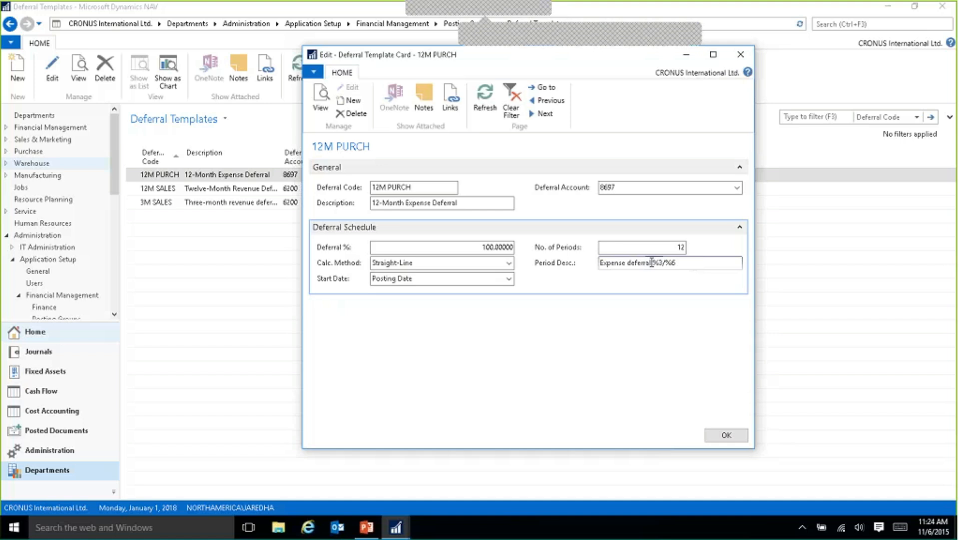
pyautogui.moveTo(653, 263); pyautogui.dragTo(663, 262)
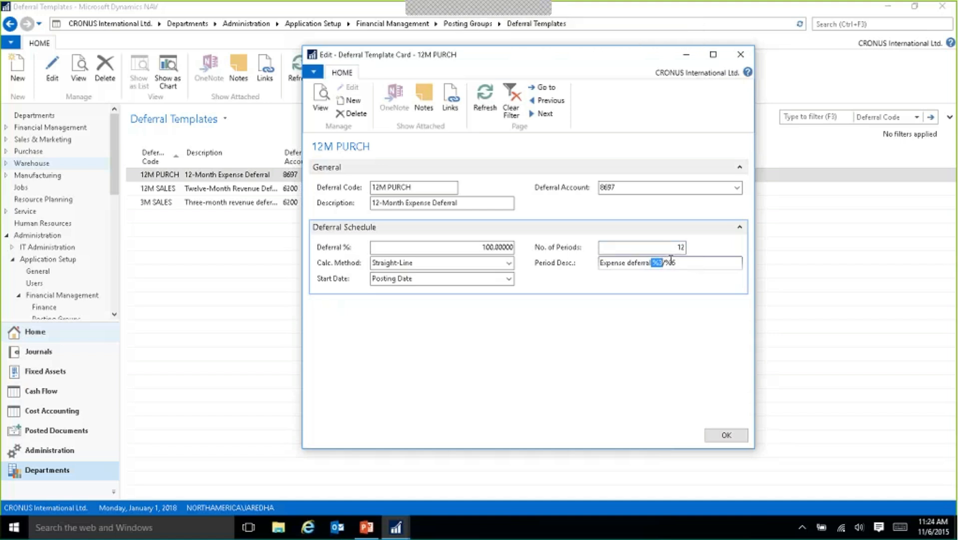
pyautogui.moveTo(665, 262); pyautogui.dragTo(676, 262)
pyautogui.press('Escape')
# Open the Items list and filter it by item number 70061.
pyautogui.click(840, 20)
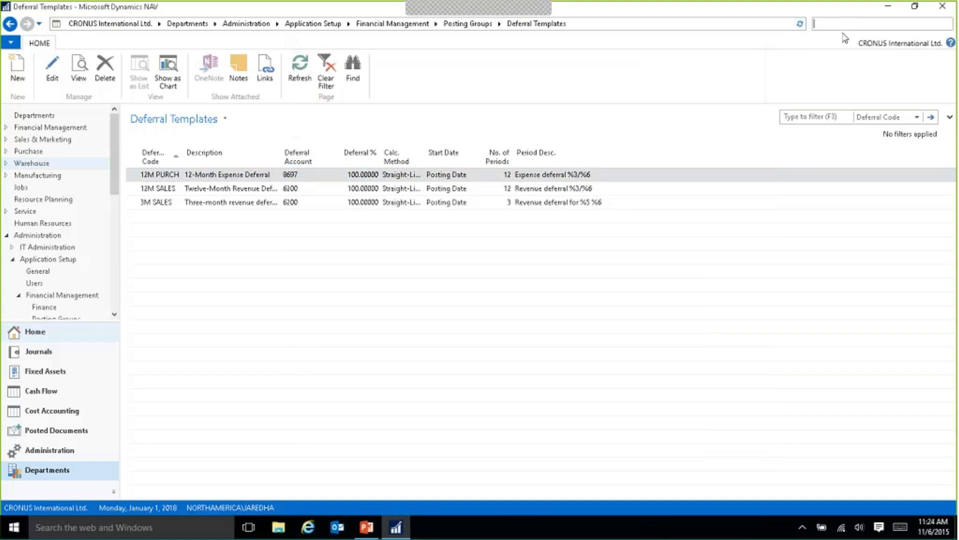
pyautogui.write('items')
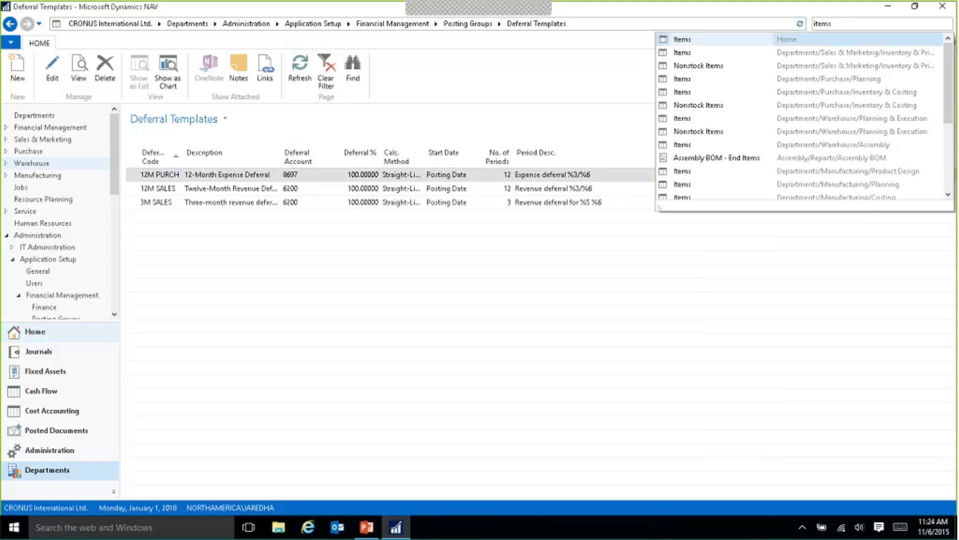
pyautogui.press('Escape')
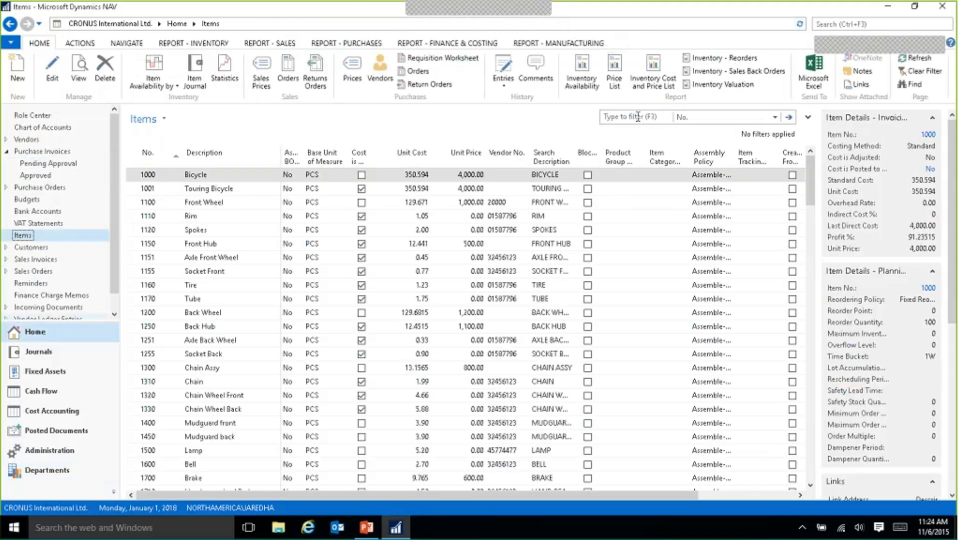
pyautogui.click(638, 117)
pyautogui.write('70061')
pyautogui.press('Return')
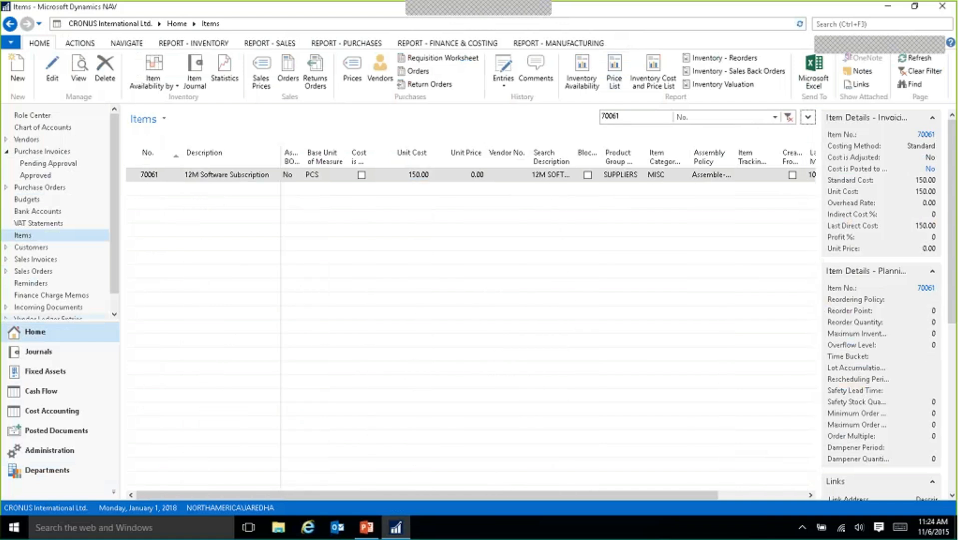
# Set the default deferral template of the 12M Software Subscription item to 12M PURCH and close its card.
pyautogui.click(153, 176)
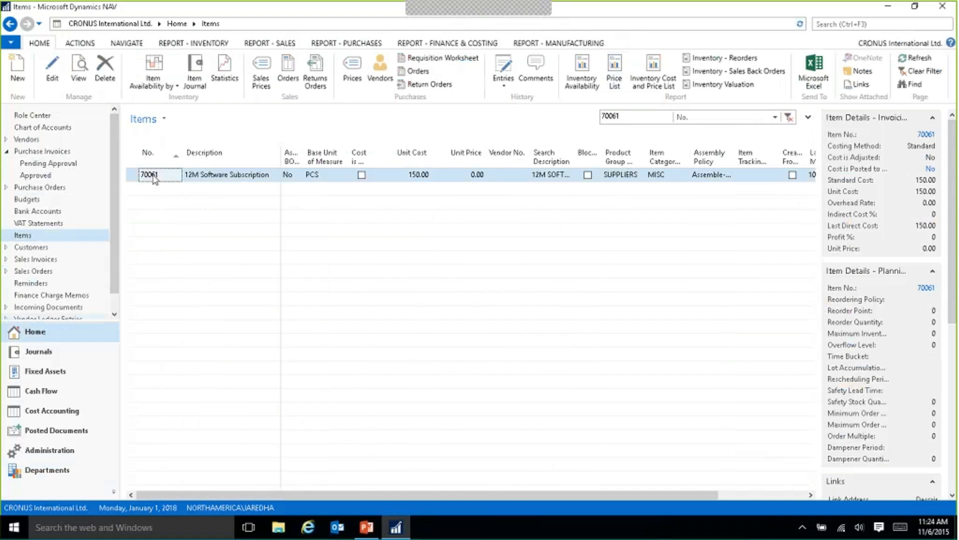
pyautogui.doubleClick(153, 176)
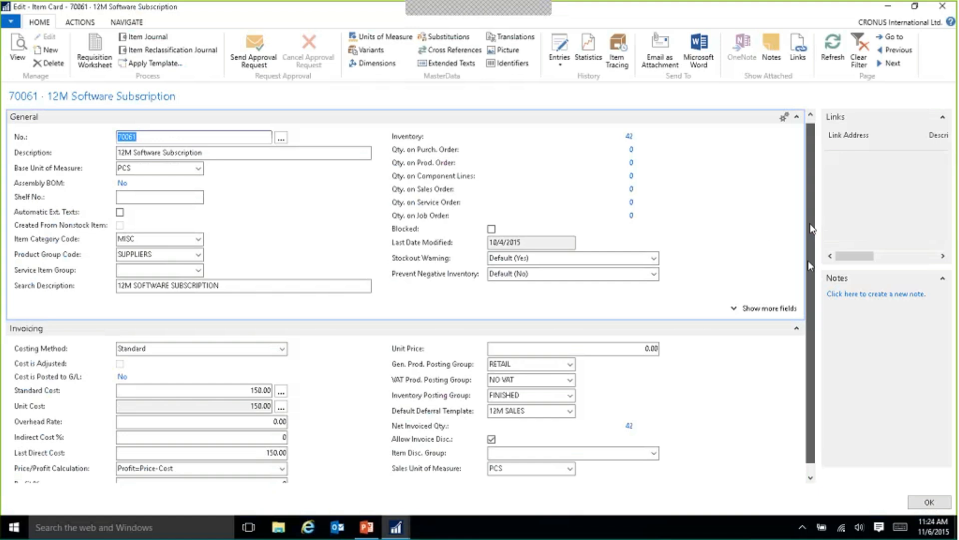
pyautogui.scroll(-3, 811, 224)
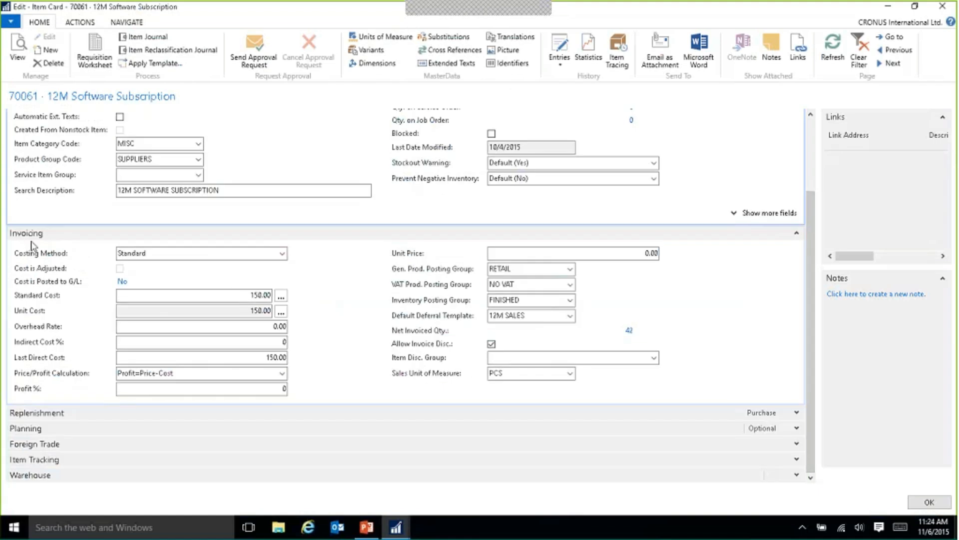
pyautogui.click(425, 321)
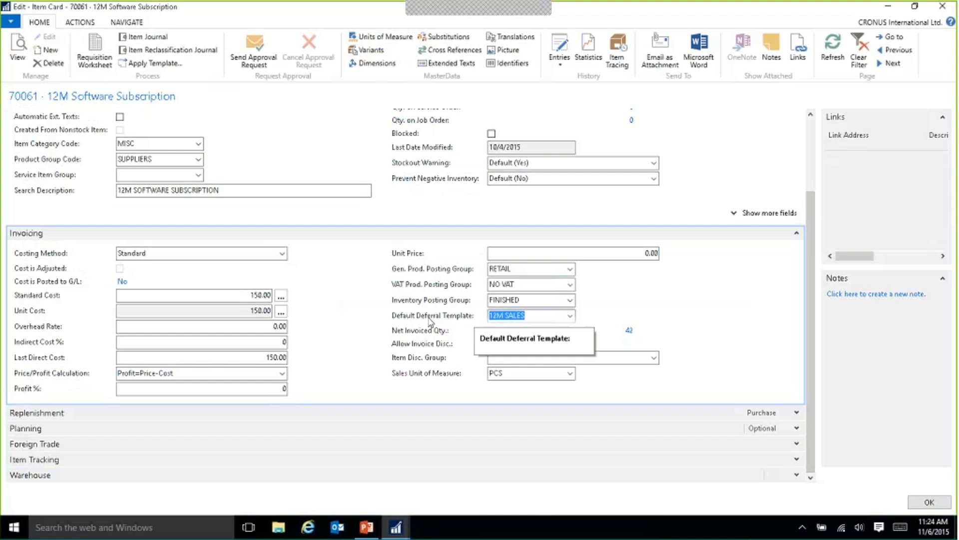
pyautogui.click(571, 316)
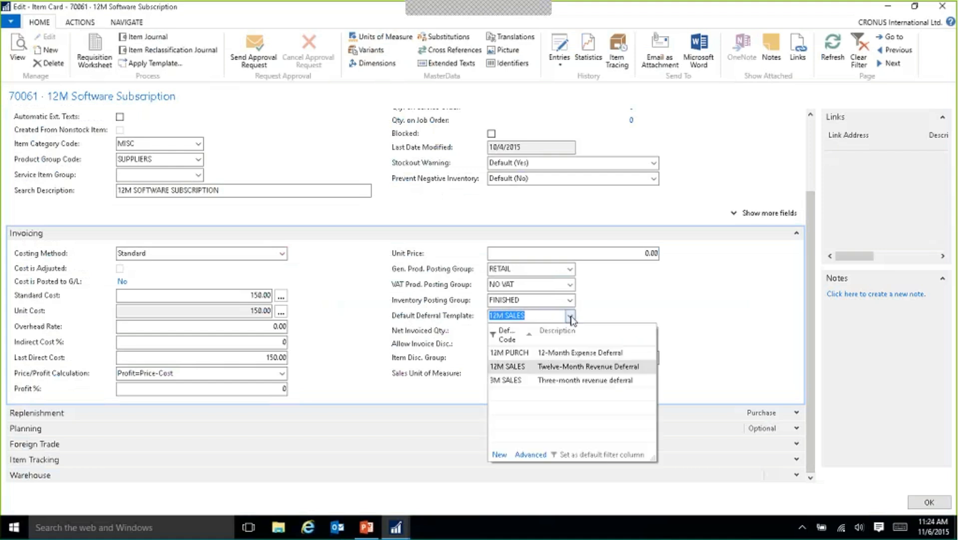
pyautogui.click(517, 353)
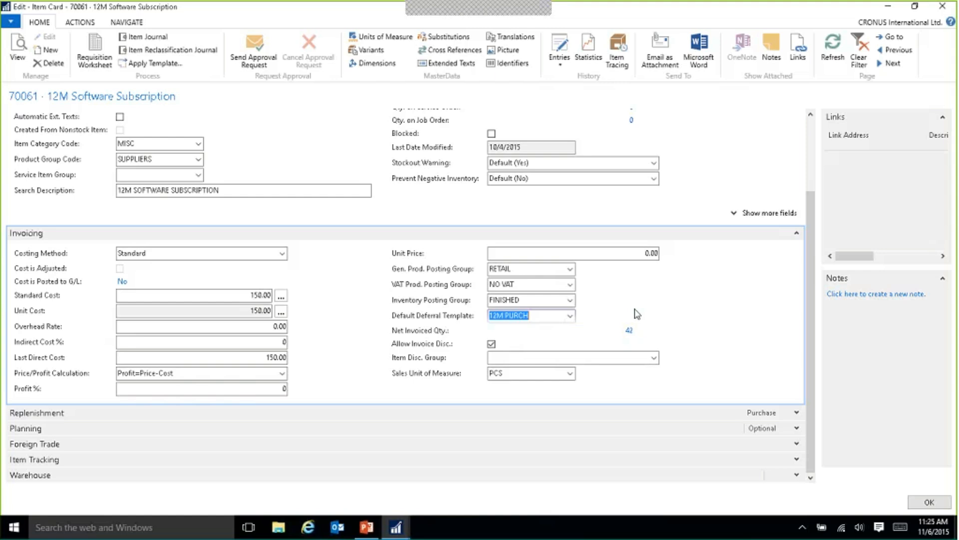
pyautogui.click(930, 506)
# Search for "purchase return order" and open the Purchase Return Orders list.
pyautogui.hotkey('ctrl', 'F3')
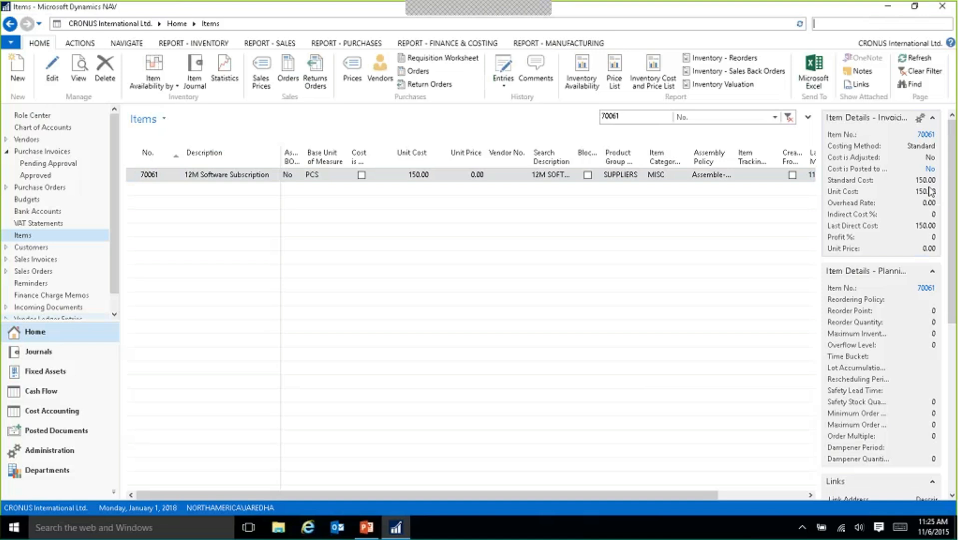
pyautogui.write('purchase return order')
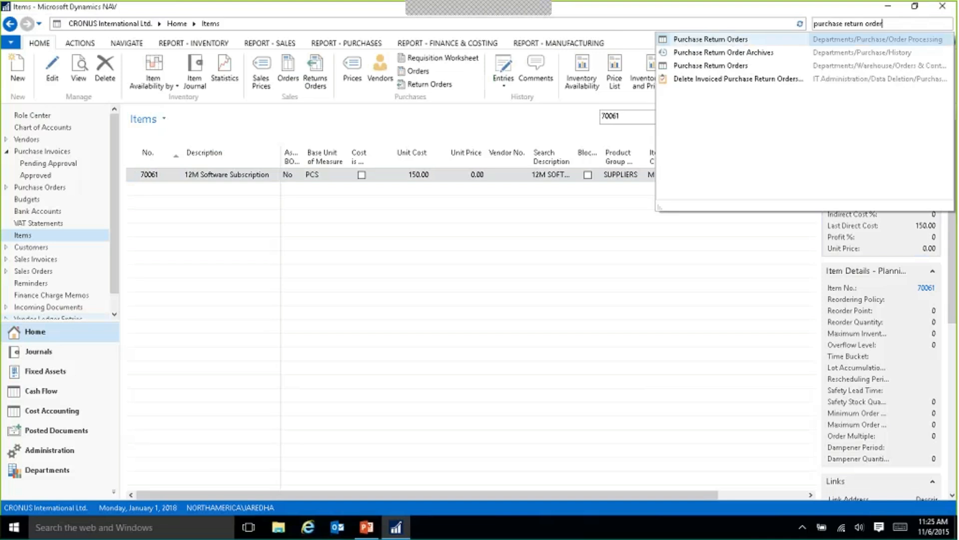
pyautogui.click(712, 49)
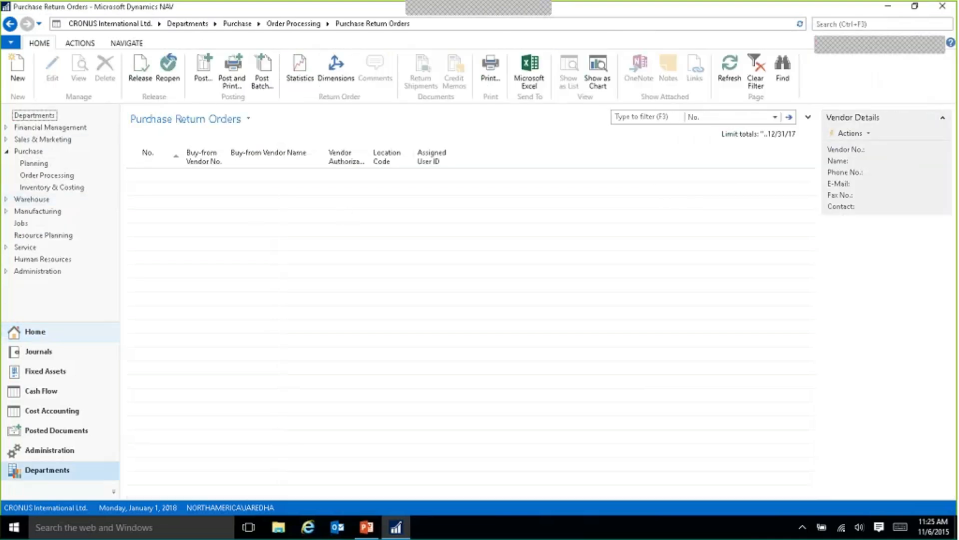
# Create a purchase return order for London Postmaster and pull in the 12M Software Subscription line from posted invoice 108044 to reverse.
pyautogui.hotkey('ctrl', 'n')
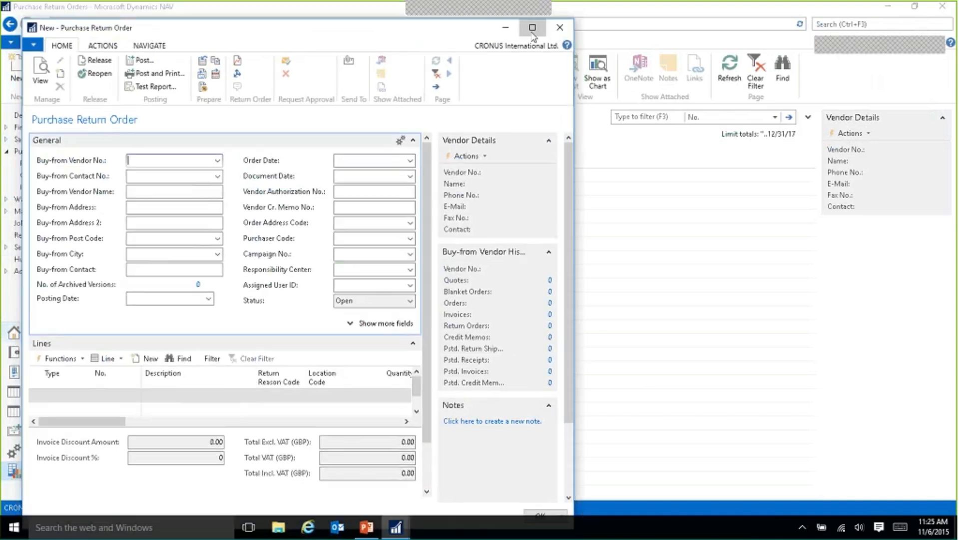
pyautogui.click(533, 29)
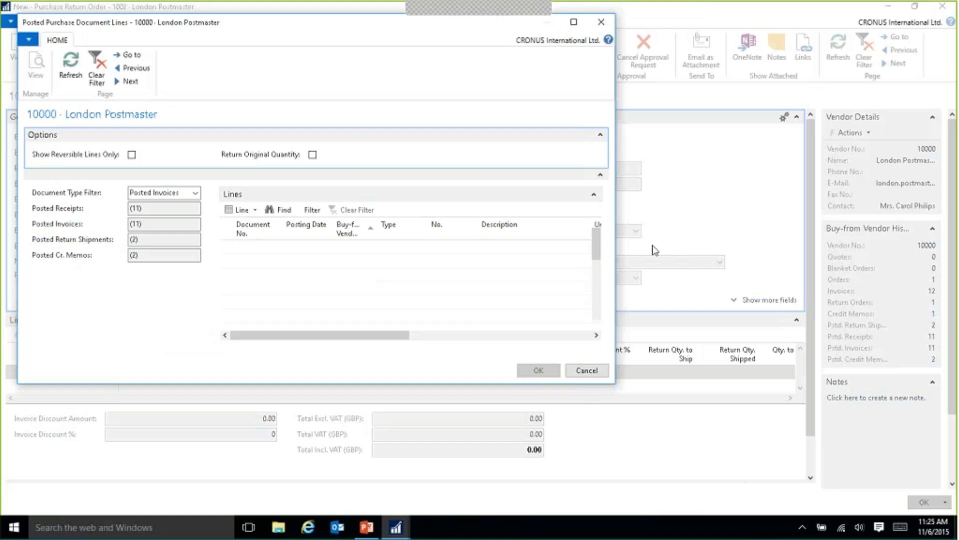
pyautogui.scroll(-5, 585, 258)
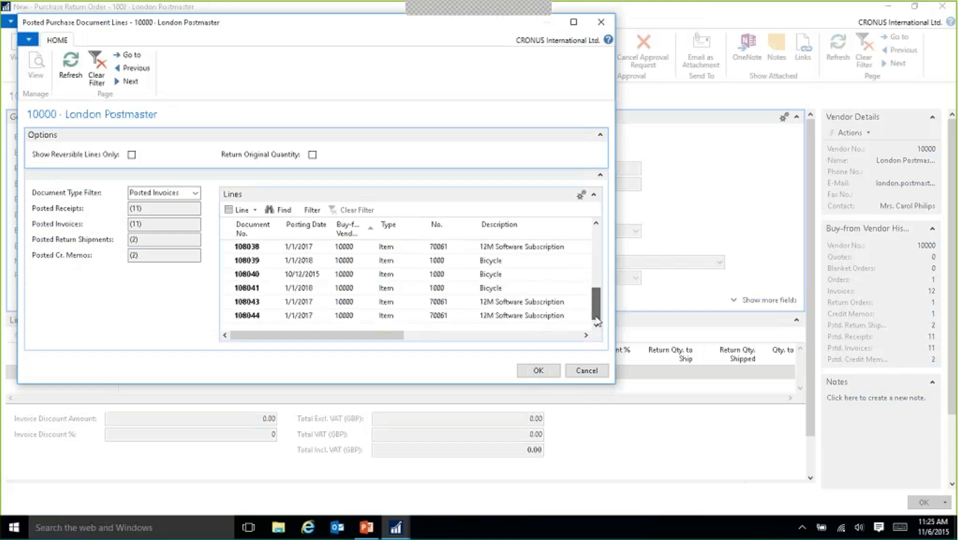
pyautogui.click(499, 317)
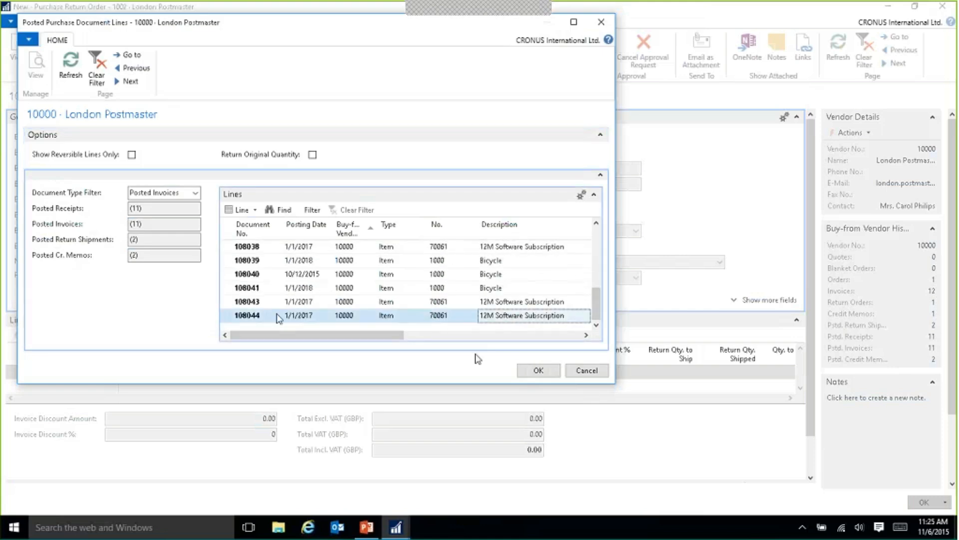
pyautogui.click(539, 371)
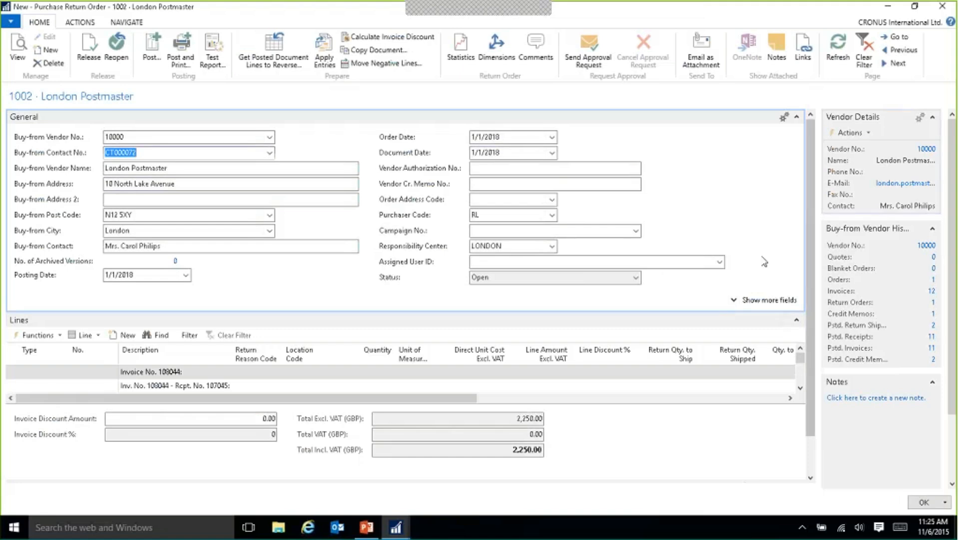
# Collapse the order's general details and set the return quantity of the 12M Software Subscription line to 10.
pyautogui.click(798, 119)
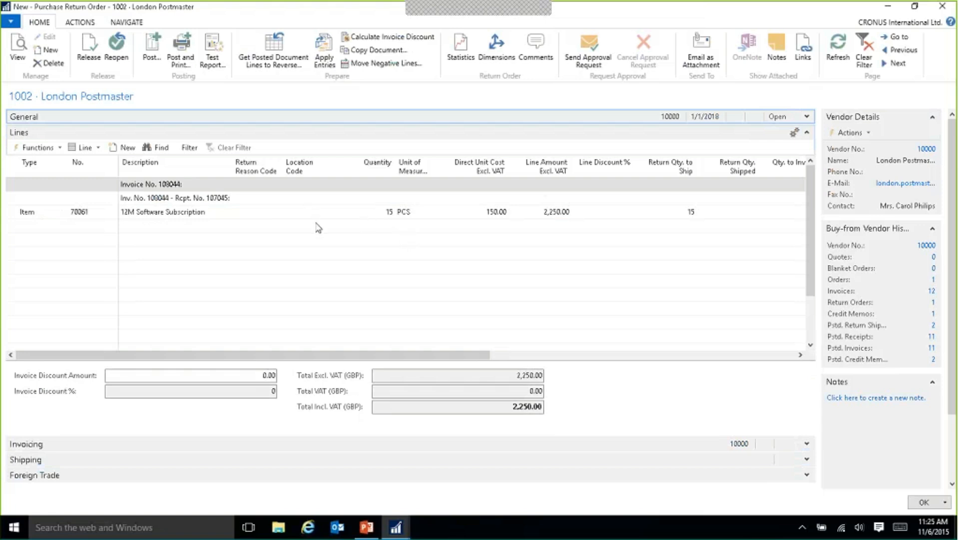
pyautogui.click(369, 211)
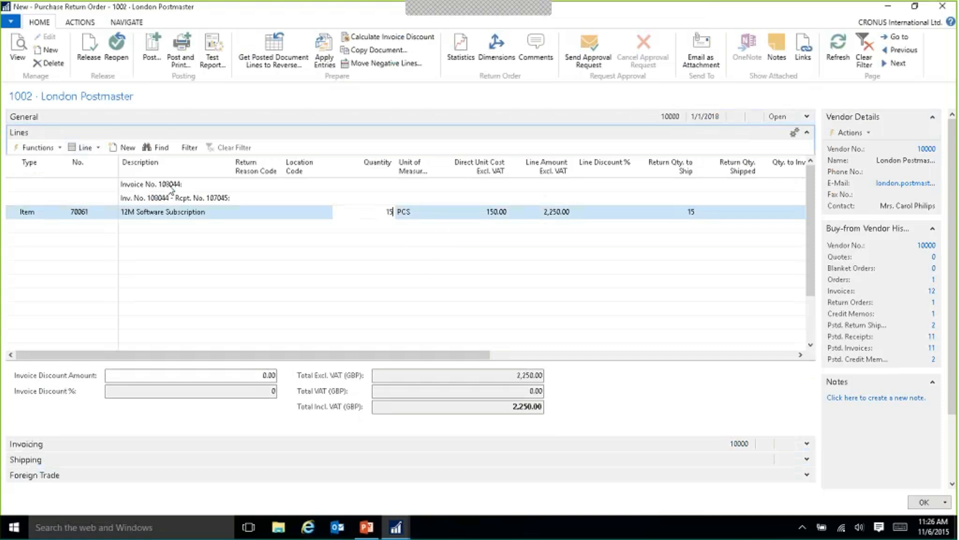
pyautogui.press('BackSpace')
pyautogui.write('0')
pyautogui.press('Tab')
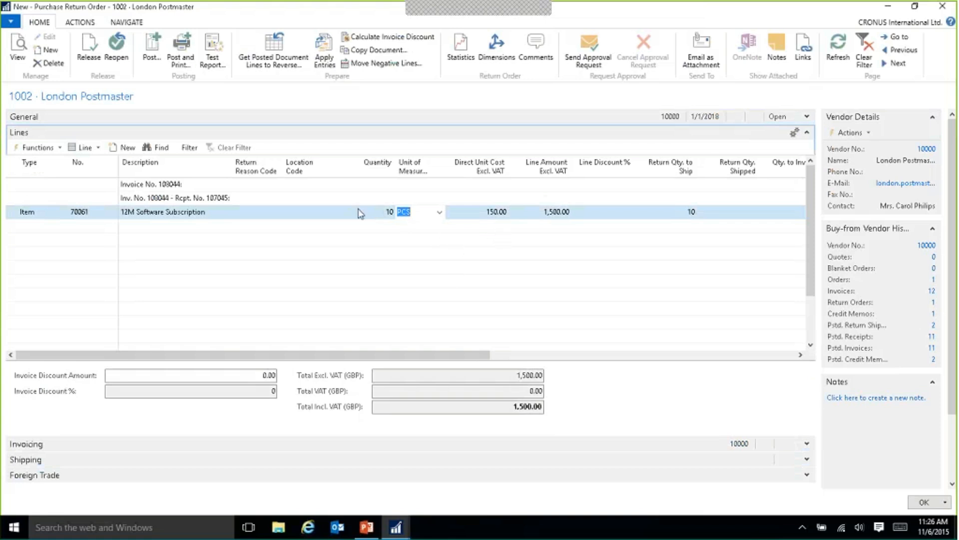
# Open the deferral schedule of the subscription line, examine its start date and period amounts, and close it.
pyautogui.moveTo(360, 354)
pyautogui.mouseDown()
pyautogui.moveTo(666, 354)
pyautogui.moveTo(350, 365)
pyautogui.mouseUp()
pyautogui.click(90, 147)
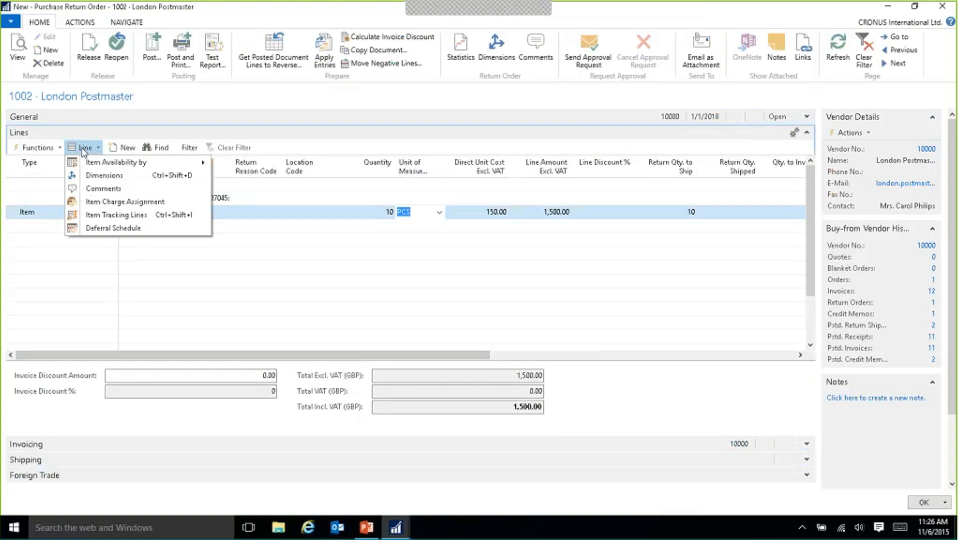
pyautogui.click(111, 228)
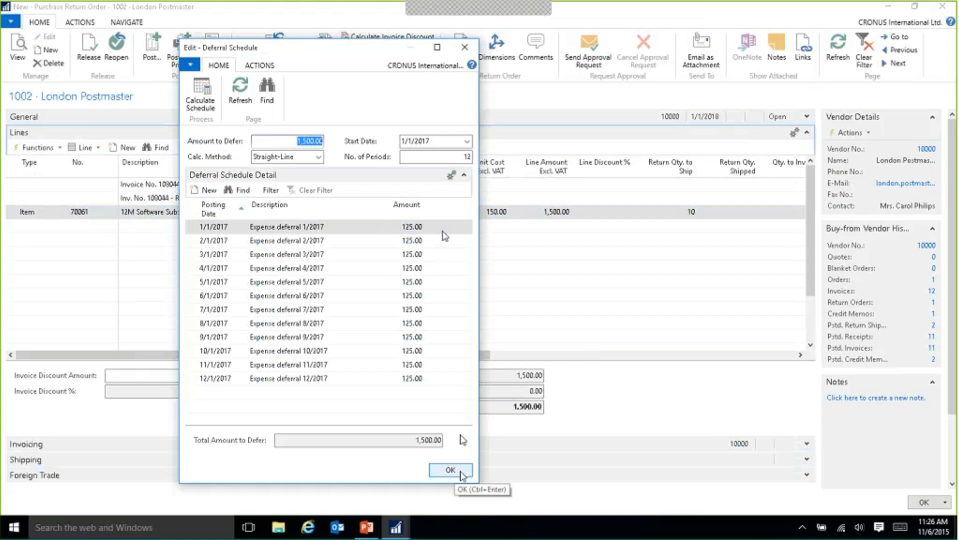
pyautogui.click(427, 140)
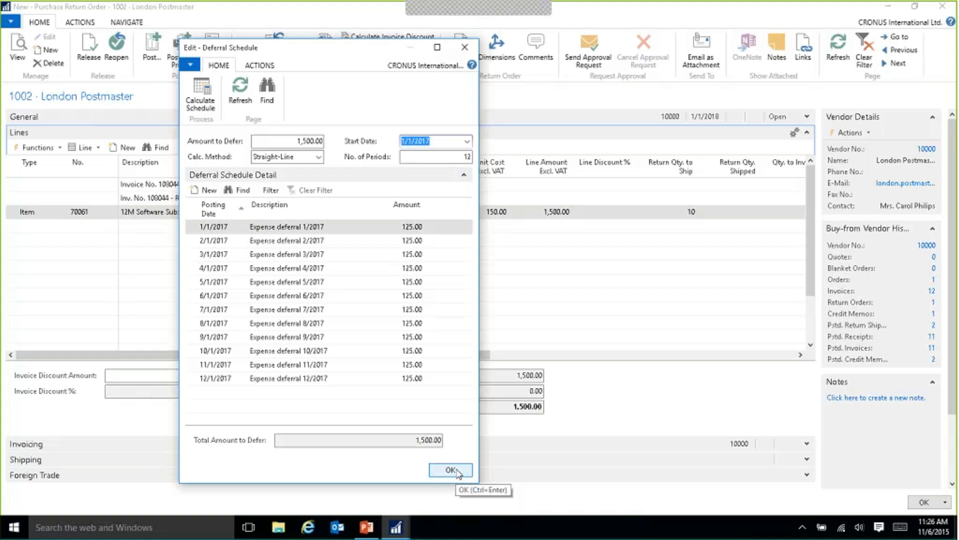
pyautogui.click(456, 471)
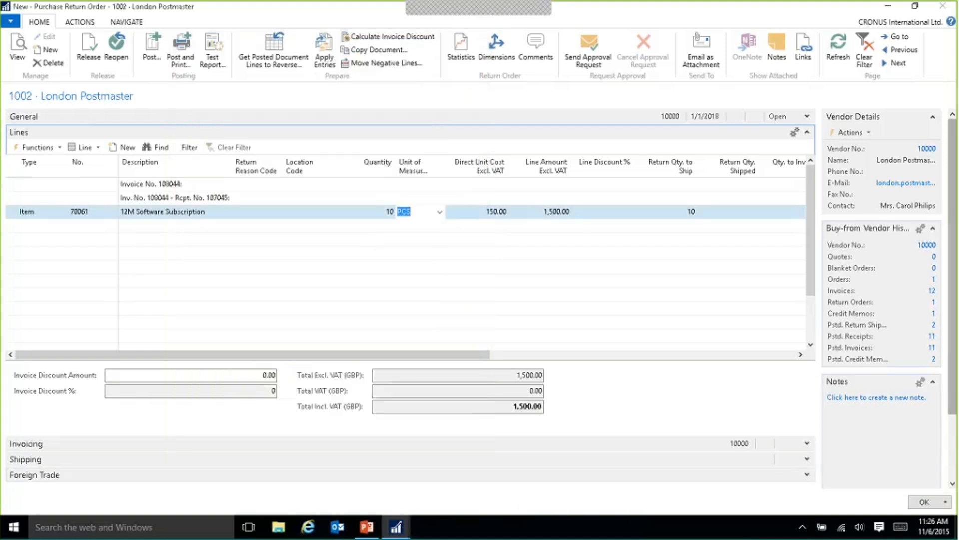
# Try to post the purchase return order with the Ship and Invoice option.
pyautogui.click(152, 49)
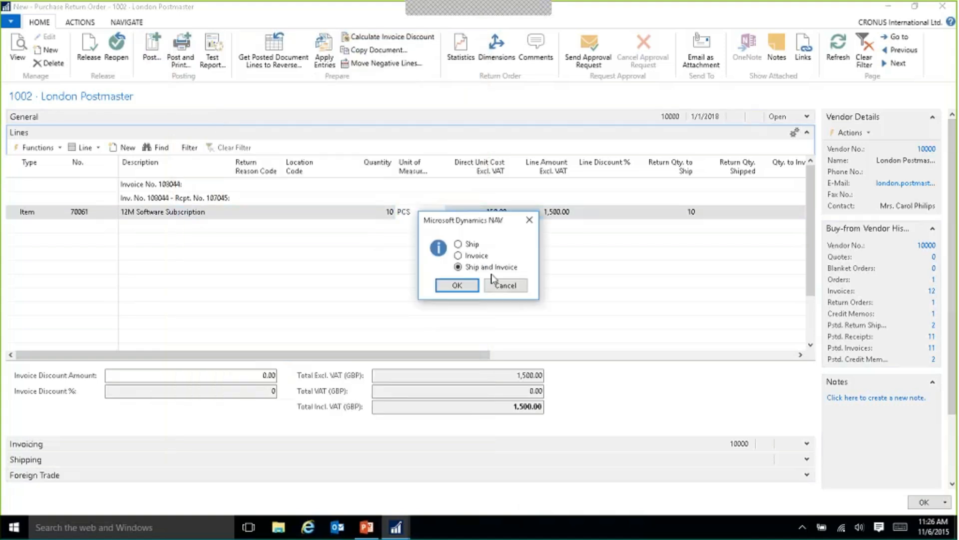
pyautogui.click(458, 285)
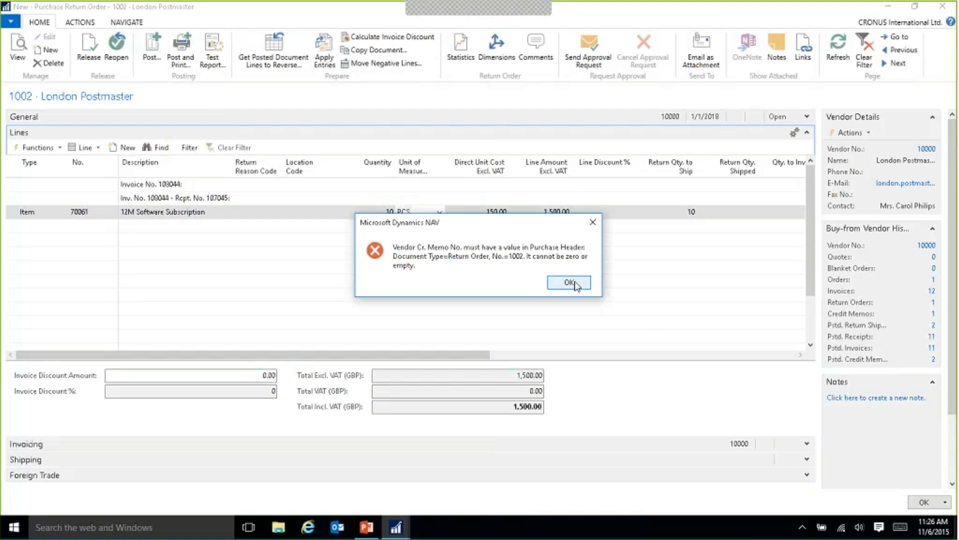
pyautogui.click(576, 284)
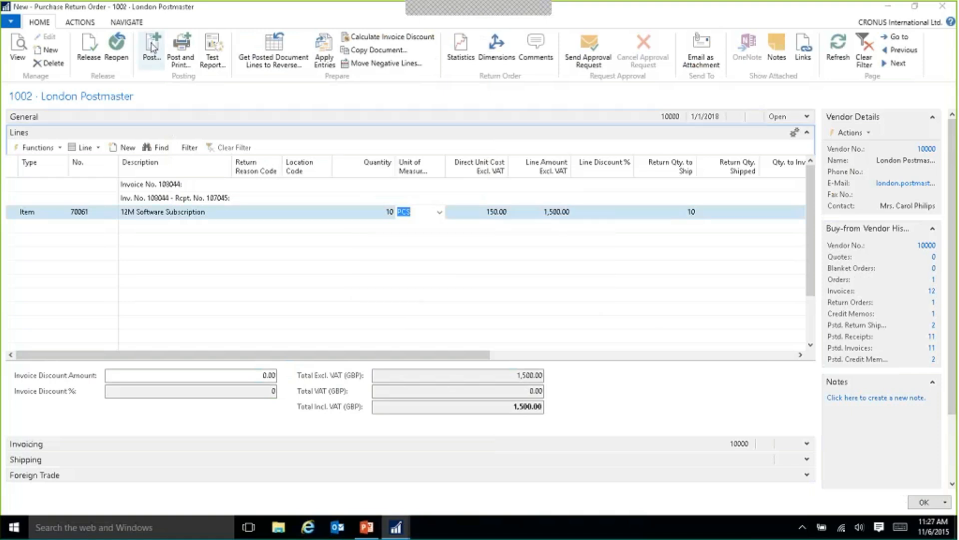
# Close the return order, search for "deferral" and open the Purchasing Deferral Summary report.
pyautogui.click(924, 501)
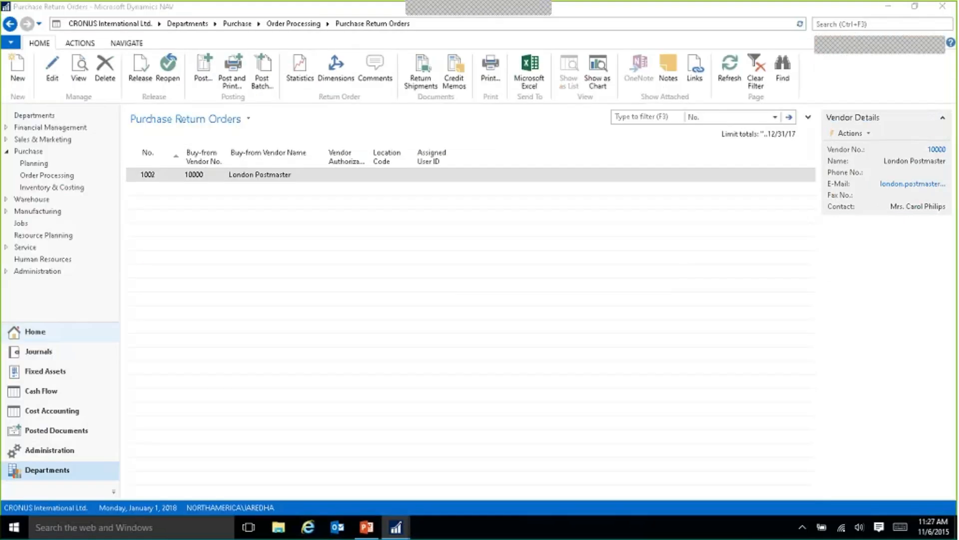
pyautogui.hotkey('ctrl', 'F3')
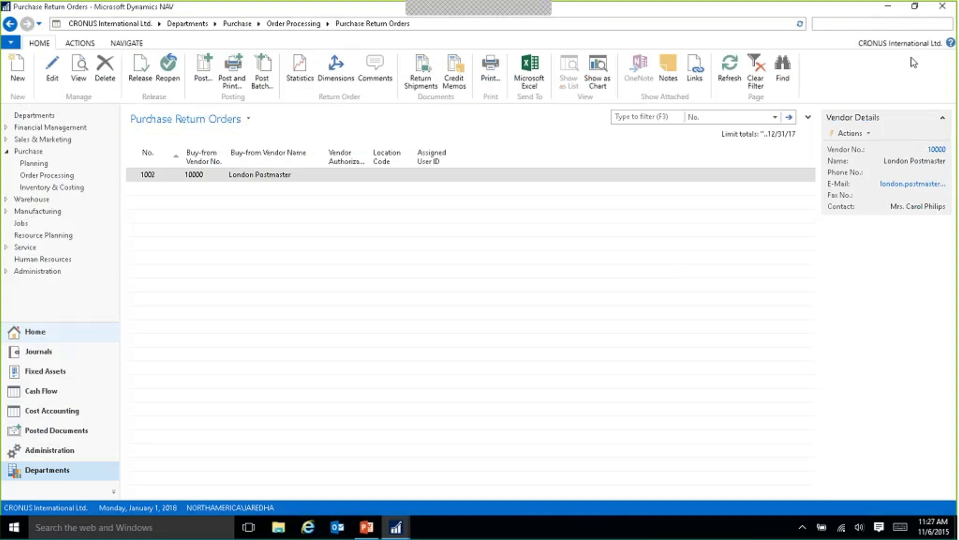
pyautogui.write('deferral')
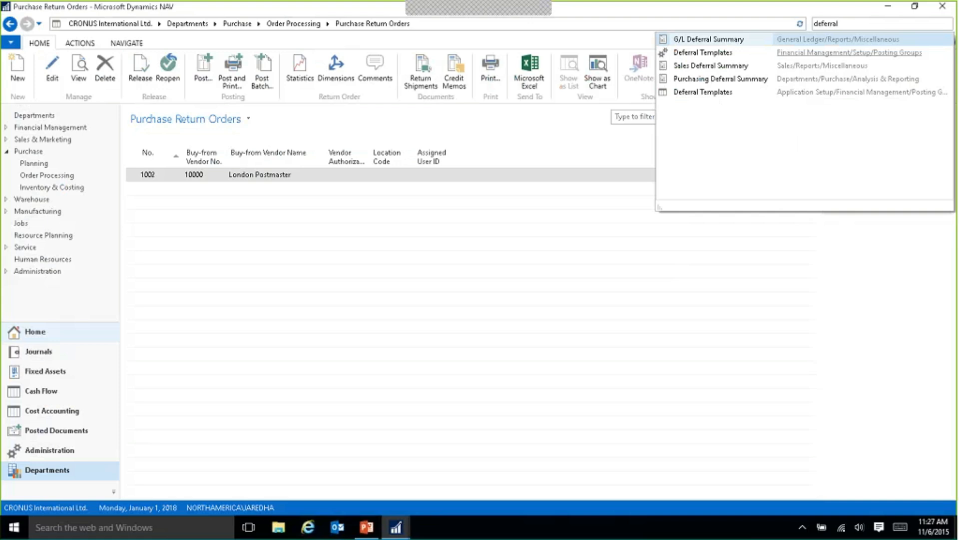
pyautogui.click(733, 80)
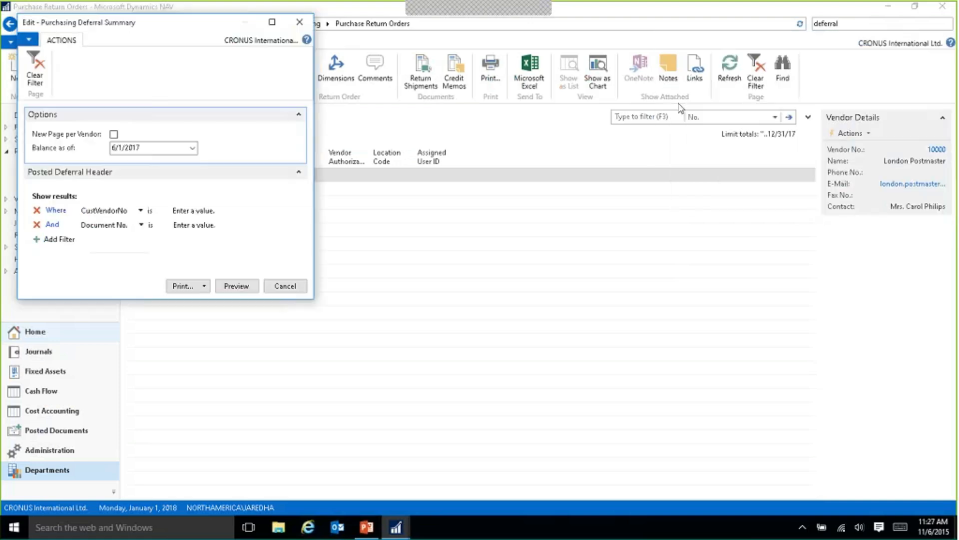
# Preview the Purchasing Deferral Summary with the balance as of 6/1/2017 and no vendor or document filters.
pyautogui.moveTo(130, 26); pyautogui.dragTo(168, 53)
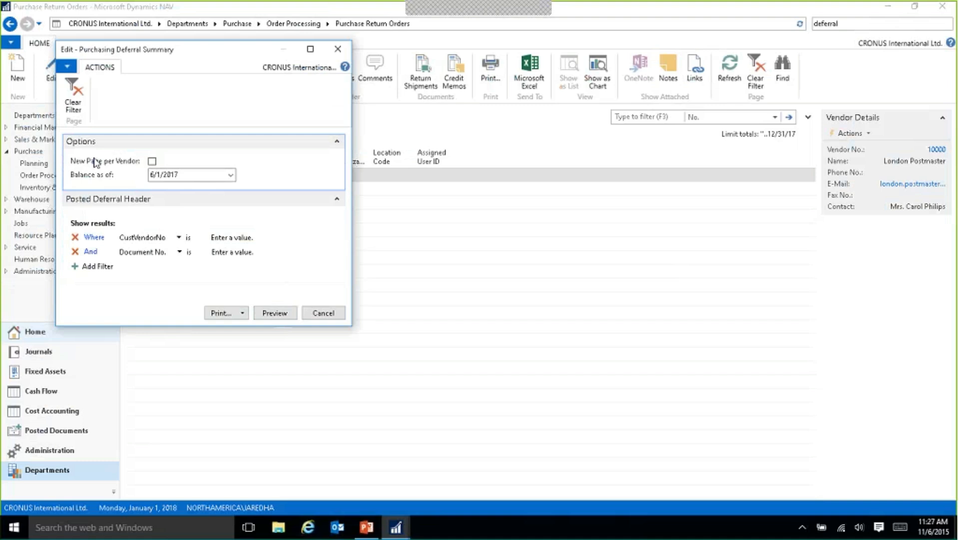
pyautogui.moveTo(141, 54); pyautogui.dragTo(147, 65)
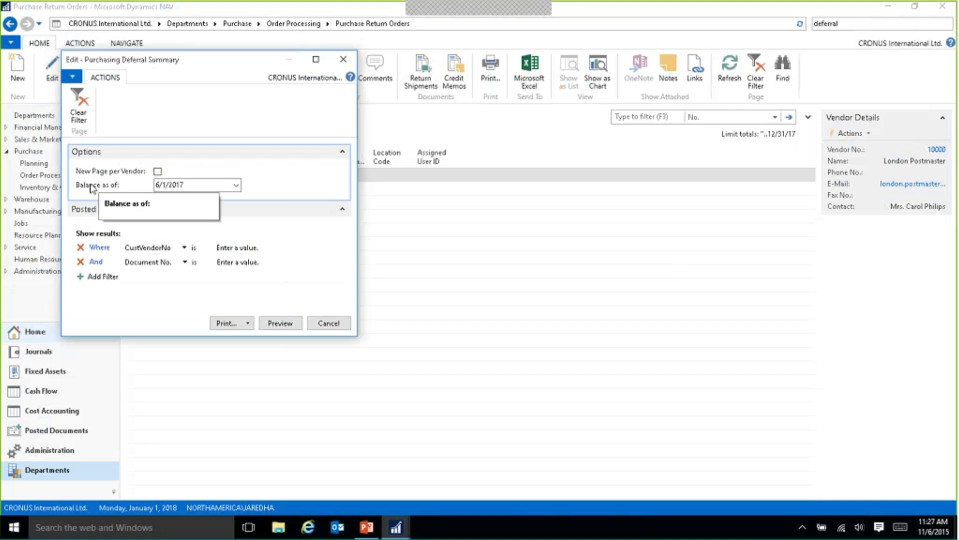
pyautogui.click(194, 185)
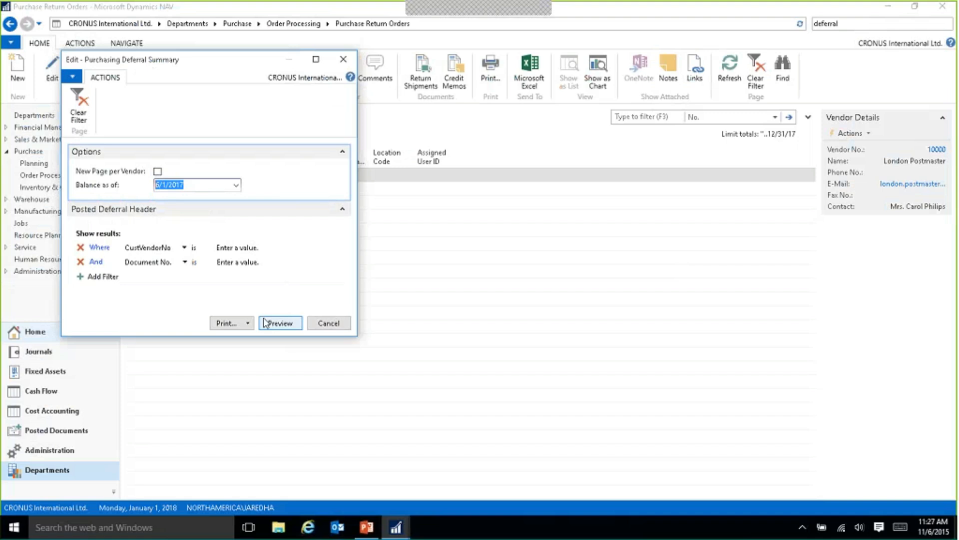
pyautogui.click(281, 324)
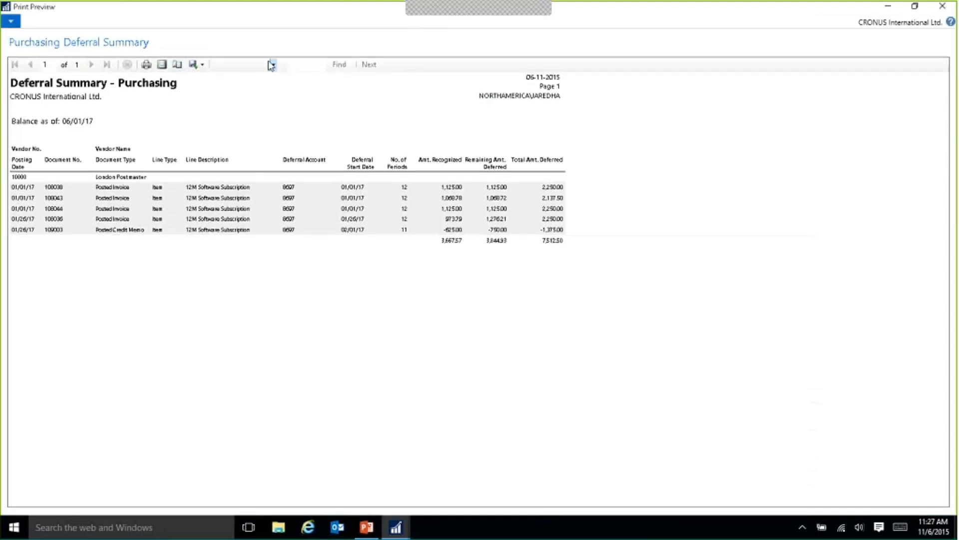
# Enlarge the report preview to 150%, examine the recognized and remaining deferred amounts per document, and close it.
pyautogui.click(273, 65)
pyautogui.click(232, 113)
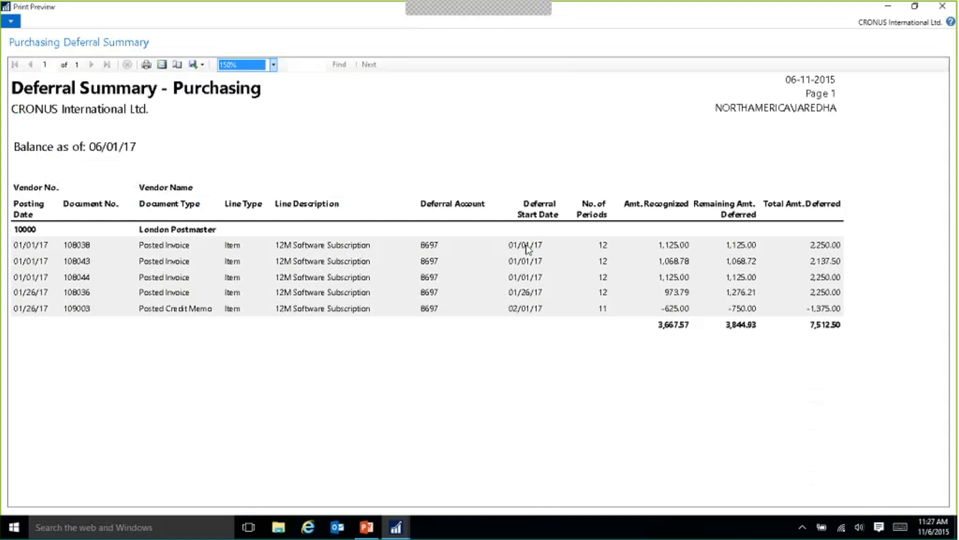
pyautogui.click(195, 256)
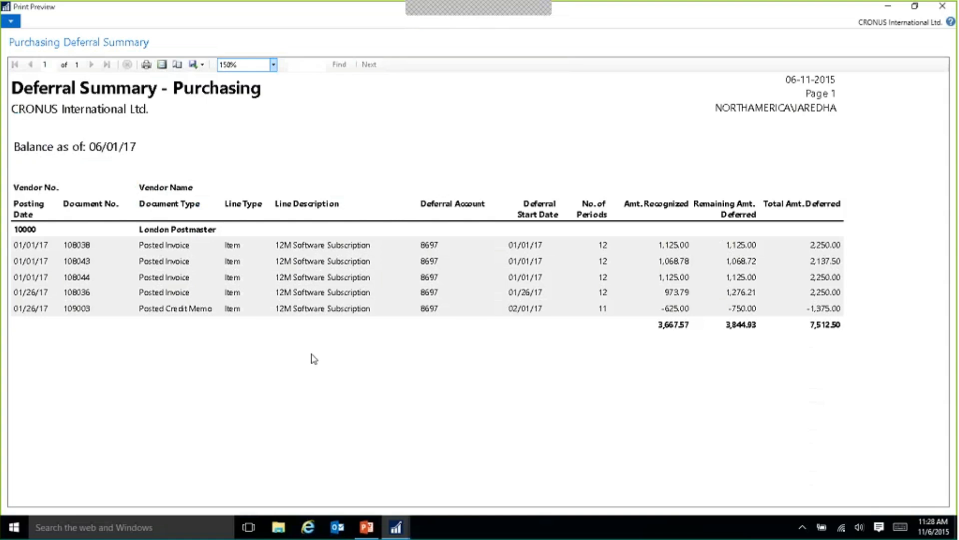
pyautogui.click(941, 7)
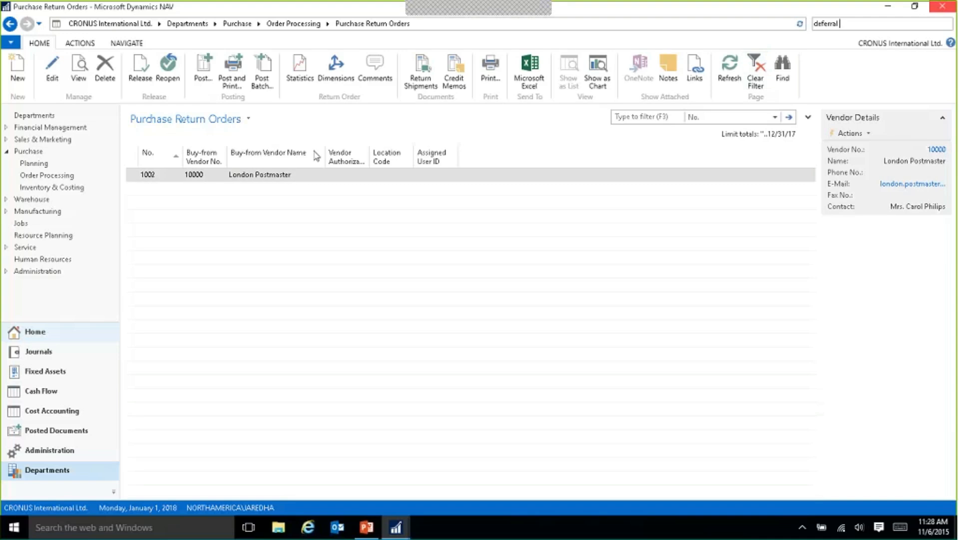
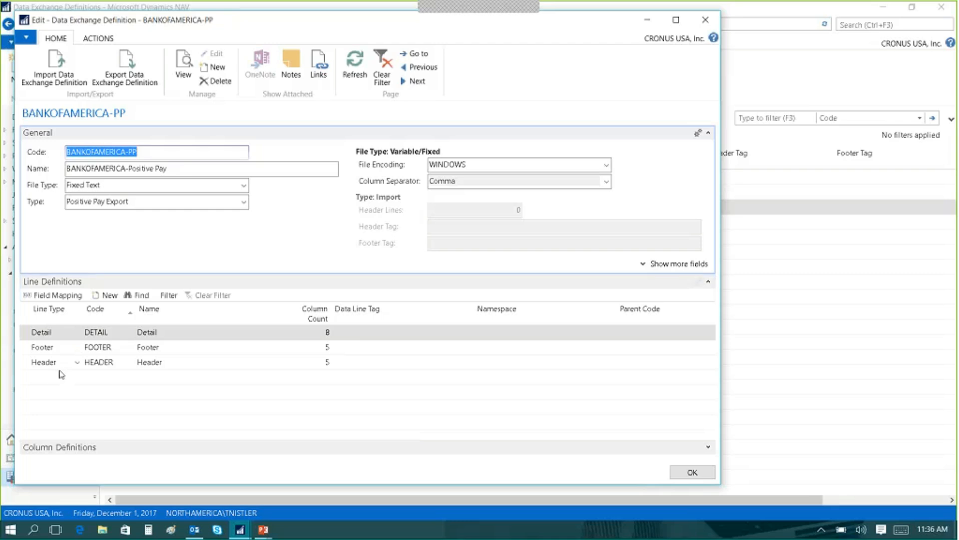
# Examine the column definitions of the BANKOFAMERICA-PP data exchange definition and close its card.
pyautogui.click(708, 446)
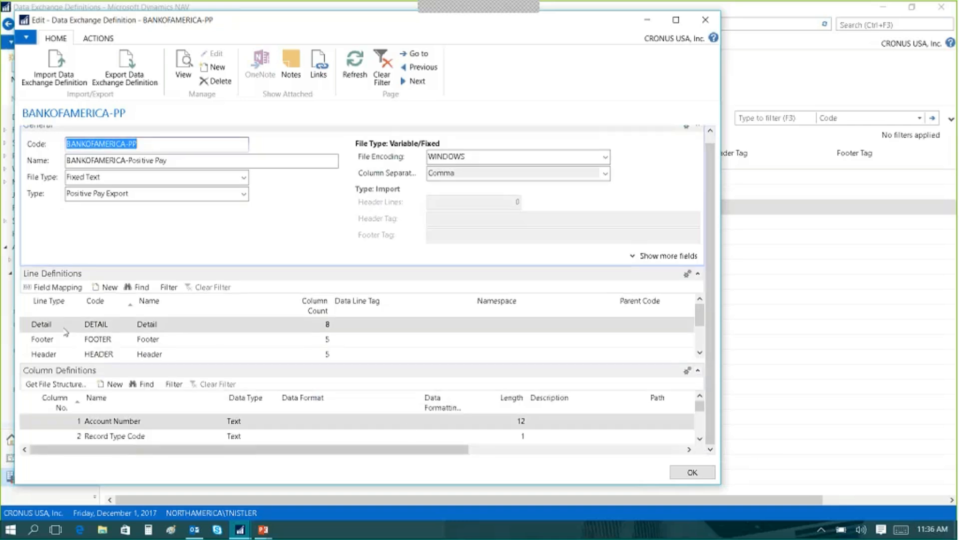
pyautogui.click(699, 438)
pyautogui.click(700, 439)
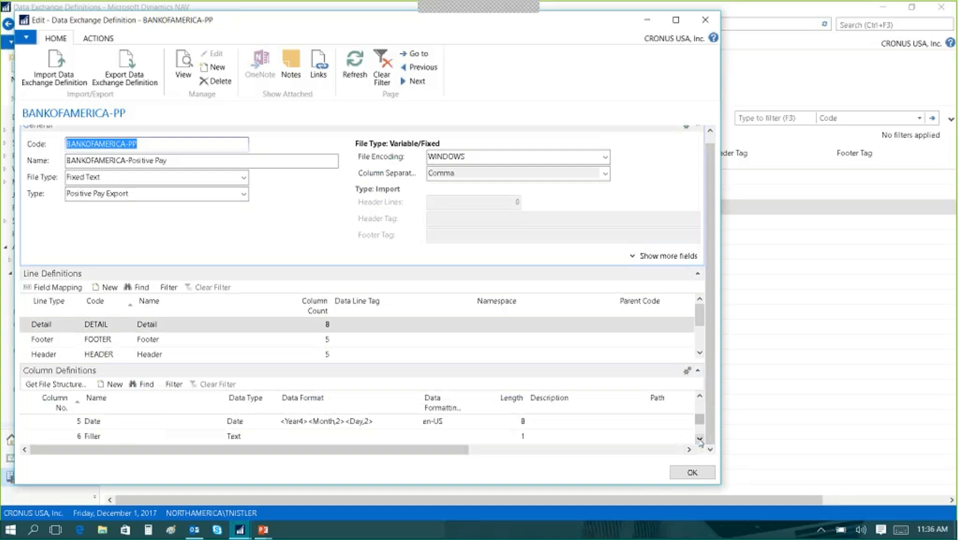
pyautogui.click(692, 472)
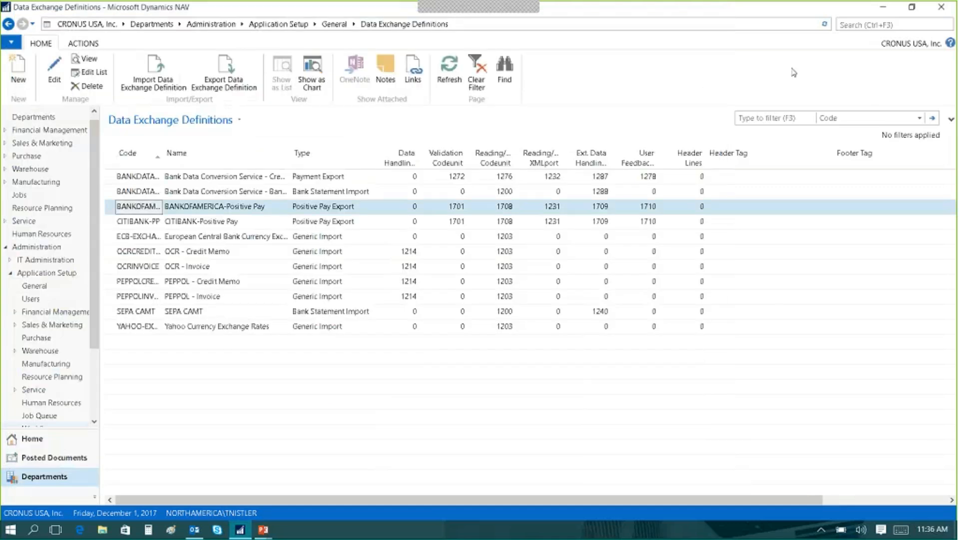
# Search for "bank export" and open the Bank Export/Import Setup.
pyautogui.click(848, 22)
pyautogui.write('bank')
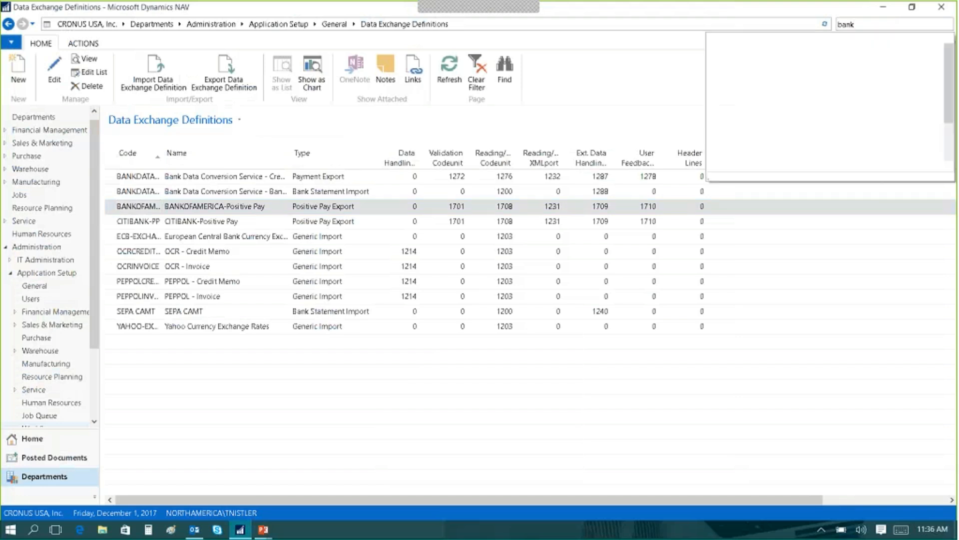
pyautogui.write(' export')
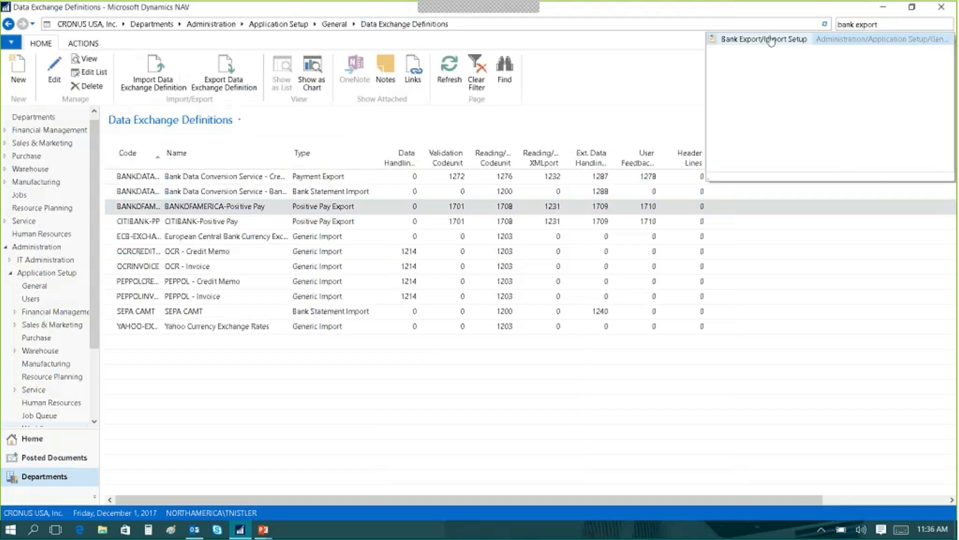
pyautogui.click(771, 40)
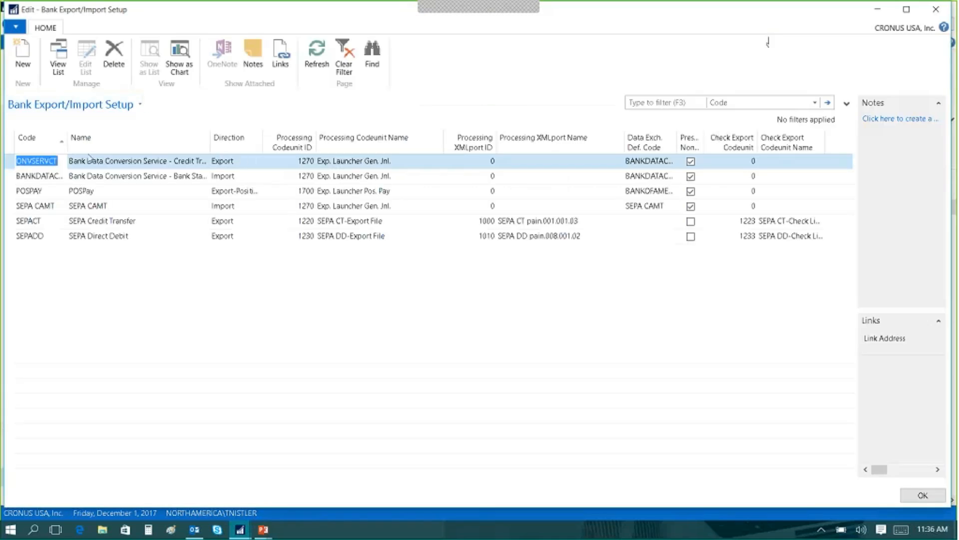
# Examine the POSPAY setup line's code, name, processing codeunit and available direction options.
pyautogui.click(82, 191)
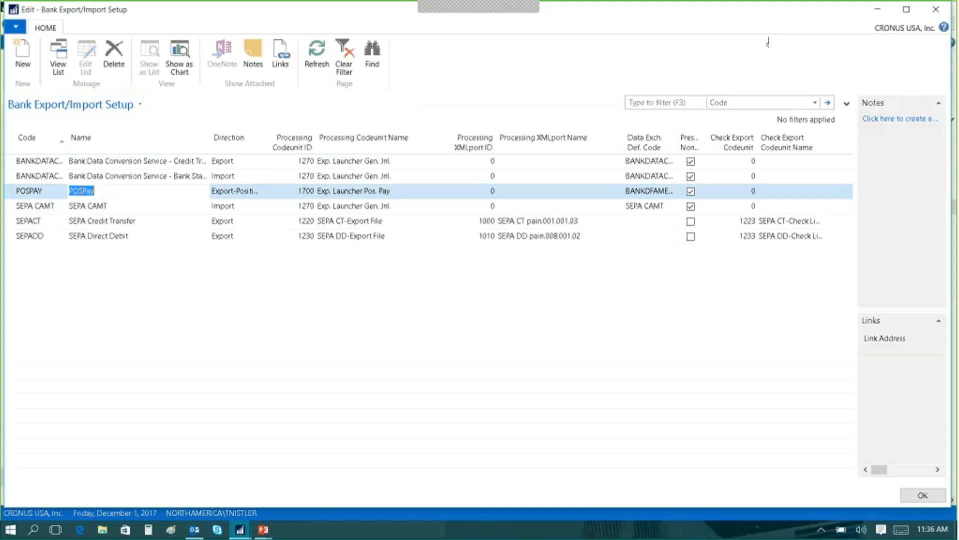
pyautogui.click(48, 192)
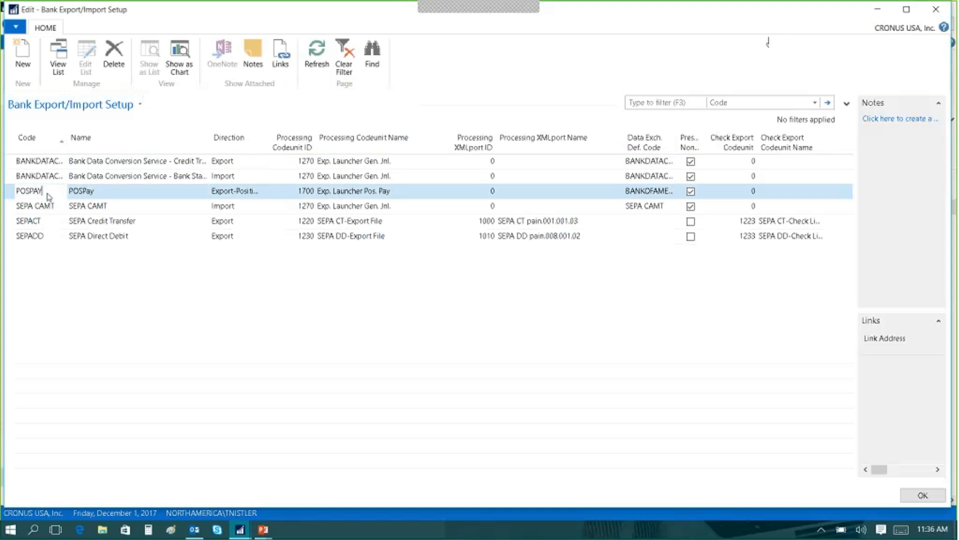
pyautogui.click(222, 191)
pyautogui.click(174, 197)
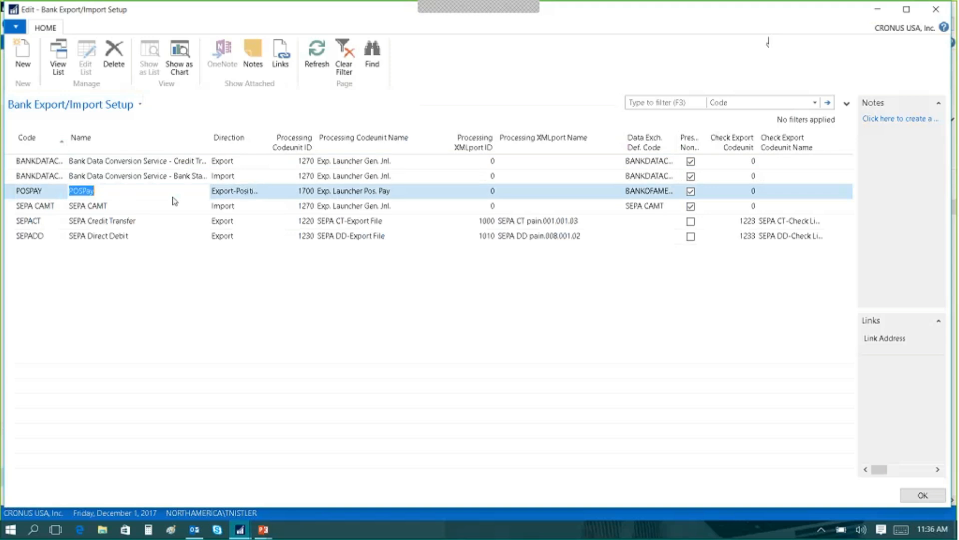
pyautogui.click(267, 191)
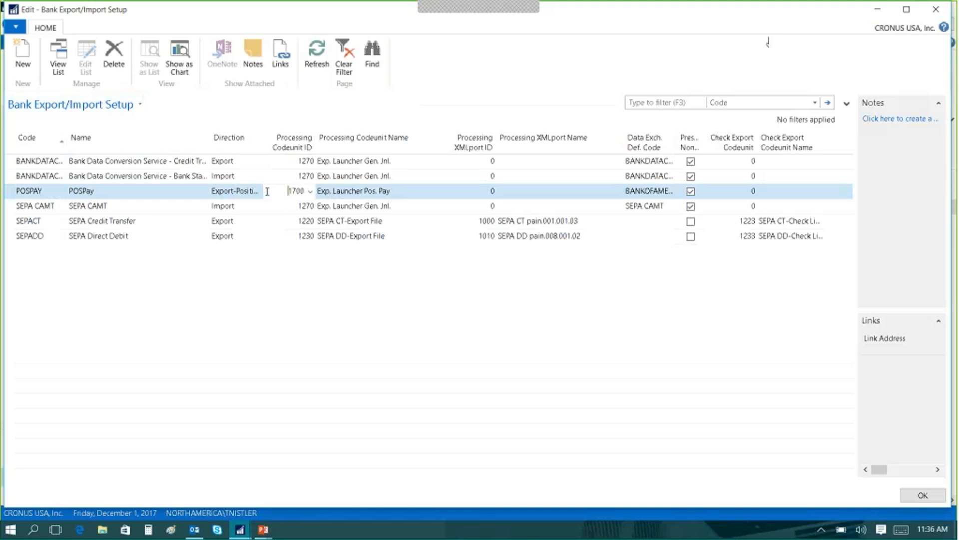
pyautogui.click(258, 192)
pyautogui.click(258, 191)
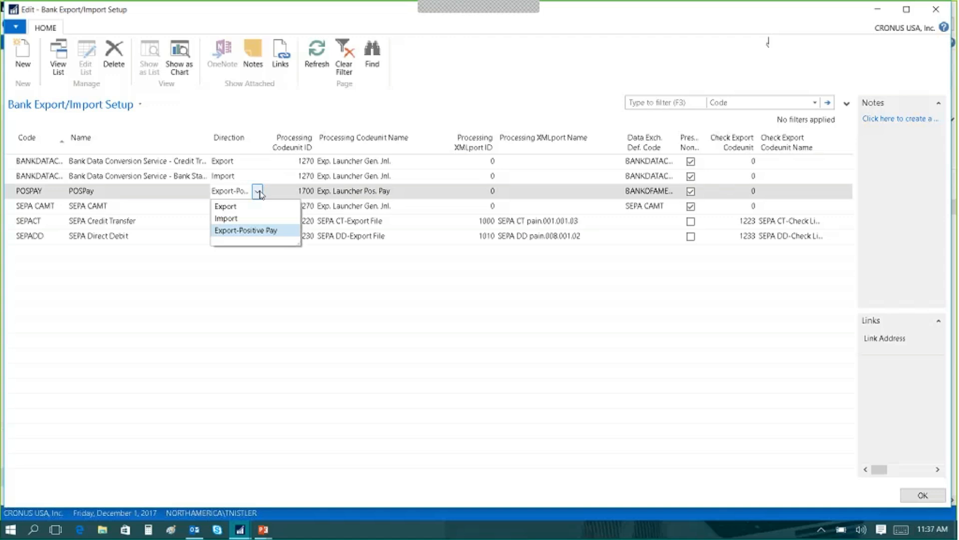
pyautogui.click(258, 191)
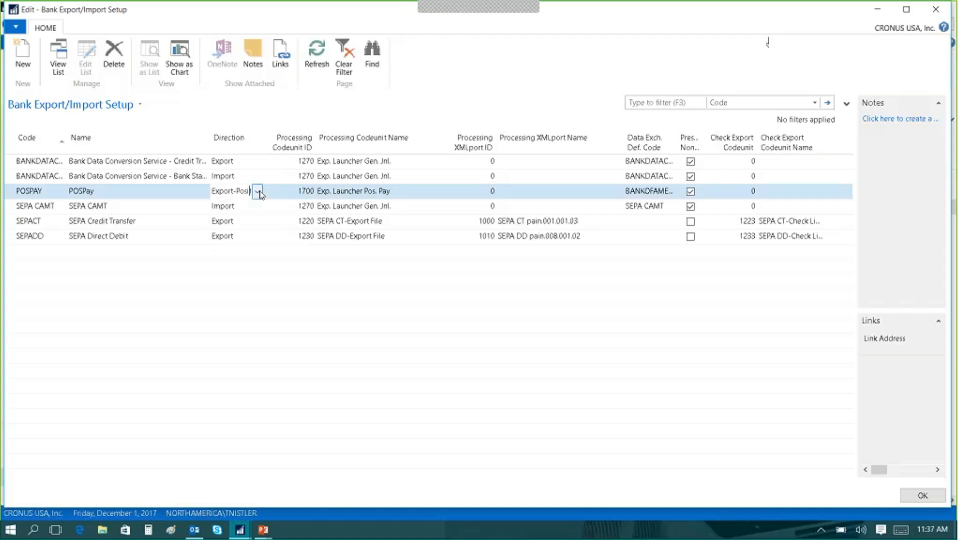
# Choose BANKOFAMERICA-Positive Pay as the POSPAY line's data exchange definition and close the setup.
pyautogui.click(677, 193)
pyautogui.click(672, 192)
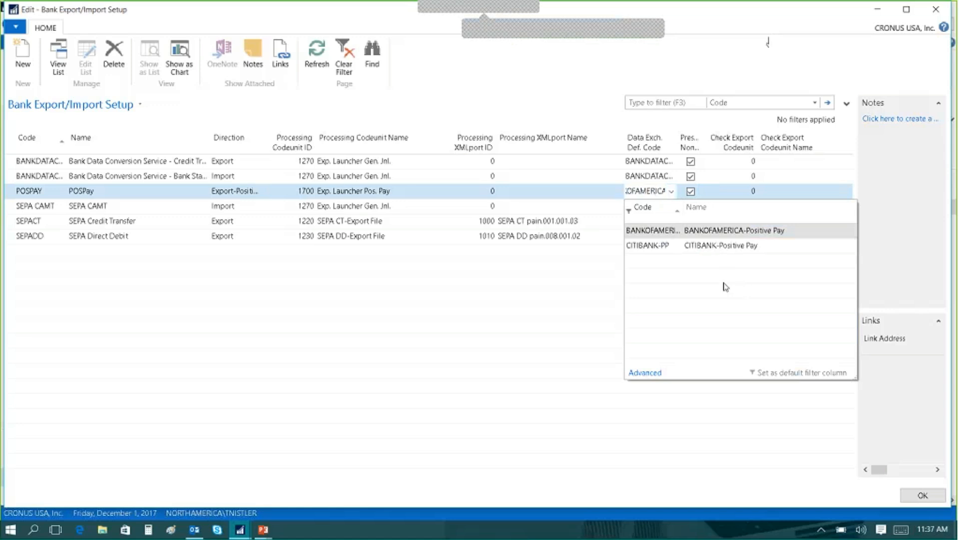
pyautogui.click(648, 232)
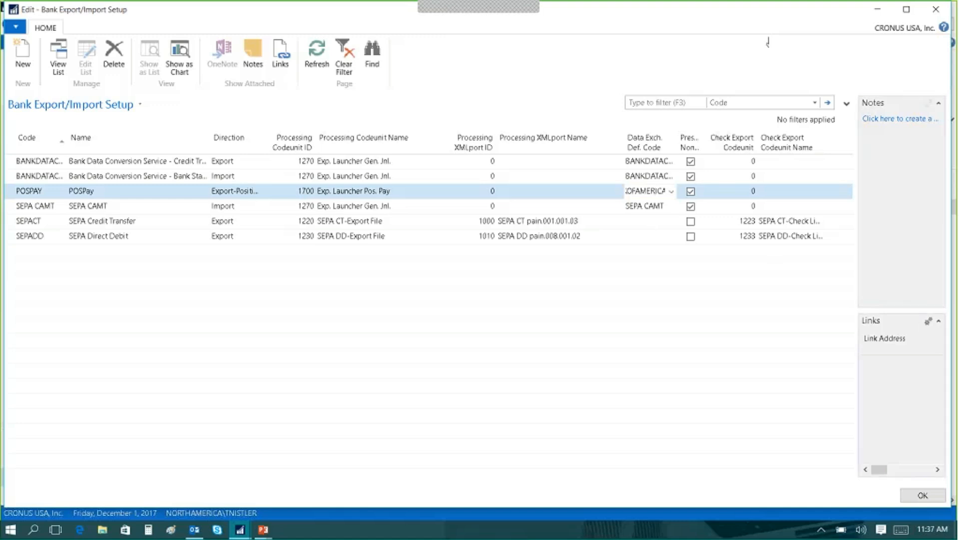
pyautogui.click(923, 495)
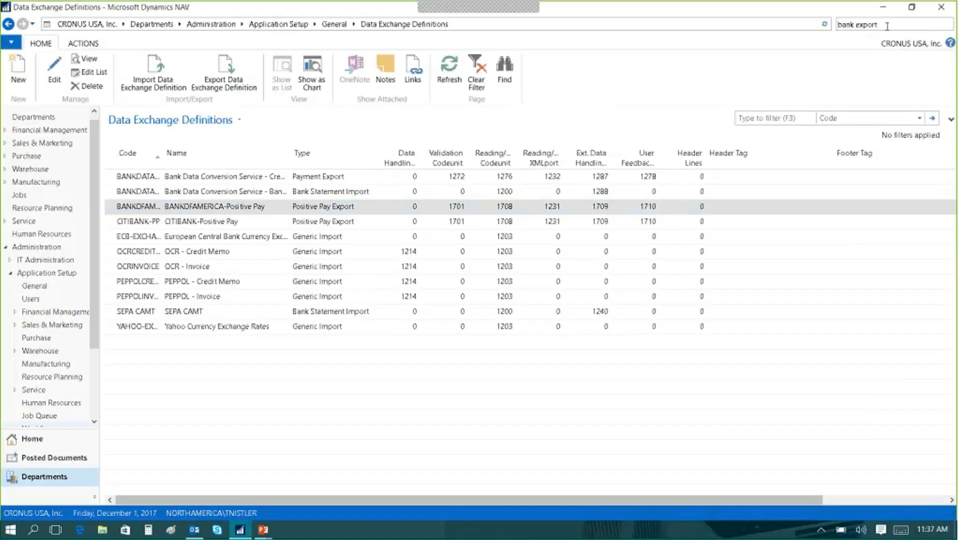
# Search for "bank account" and open the card of World Wide Bank's operating account from the Bank Accounts list.
pyautogui.doubleClick(869, 24)
pyautogui.write('account')
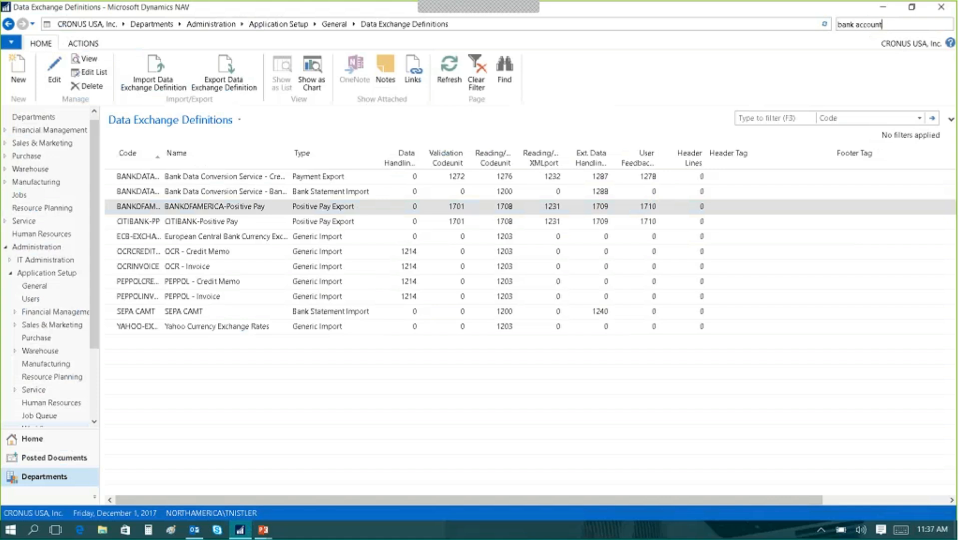
pyautogui.press('Return')
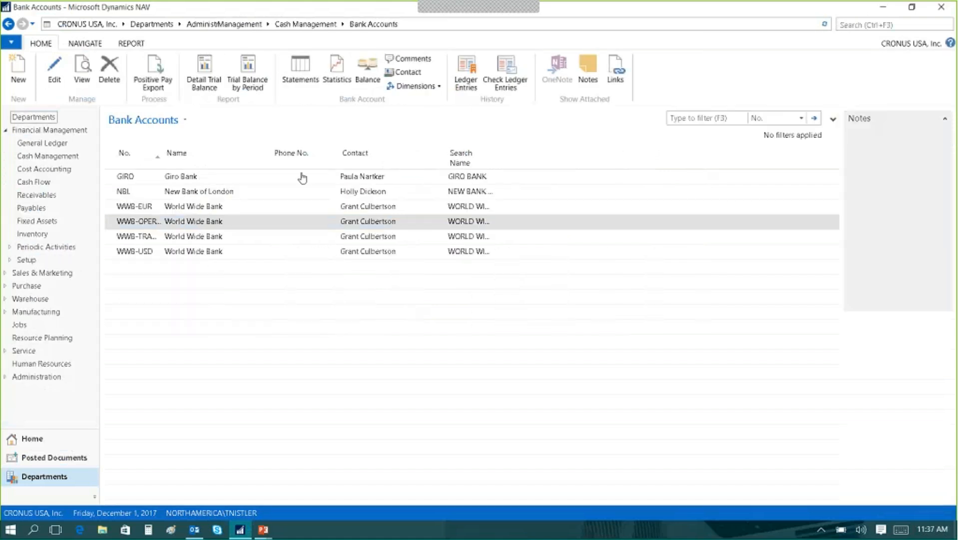
pyautogui.click(150, 223)
pyautogui.doubleClick(150, 224)
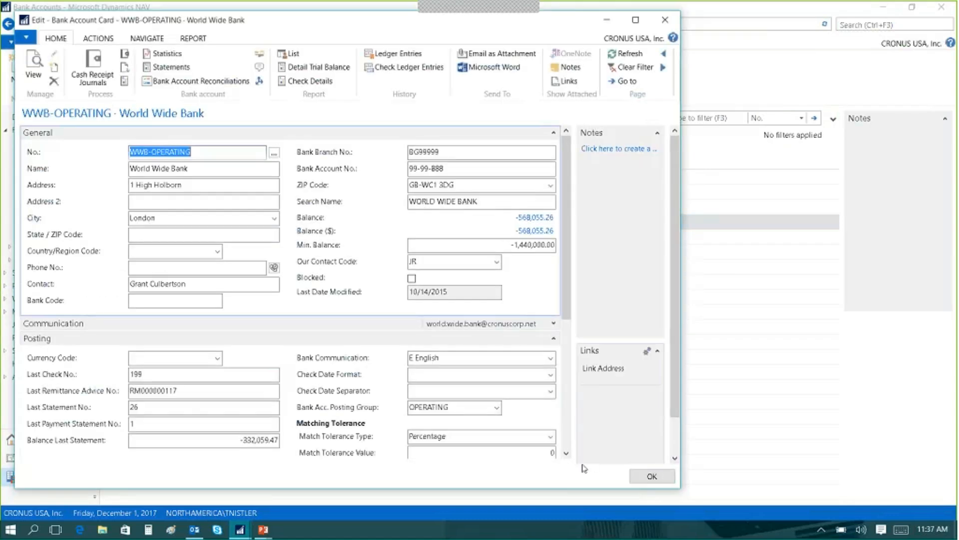
# Review the Positive Pay Export Code in the bank account's transfer settings and close the card.
pyautogui.click(566, 454)
pyautogui.moveTo(566, 453); pyautogui.dragTo(568, 455)
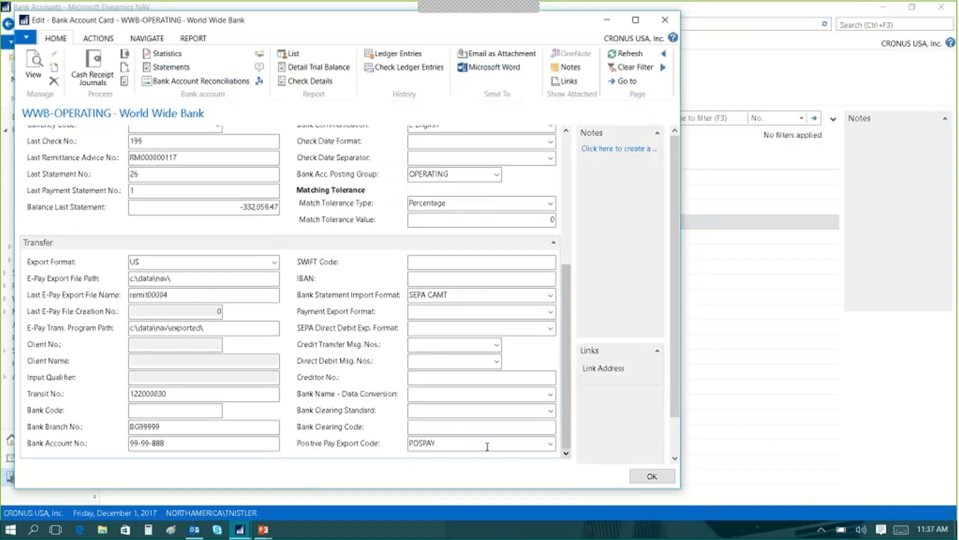
pyautogui.click(475, 444)
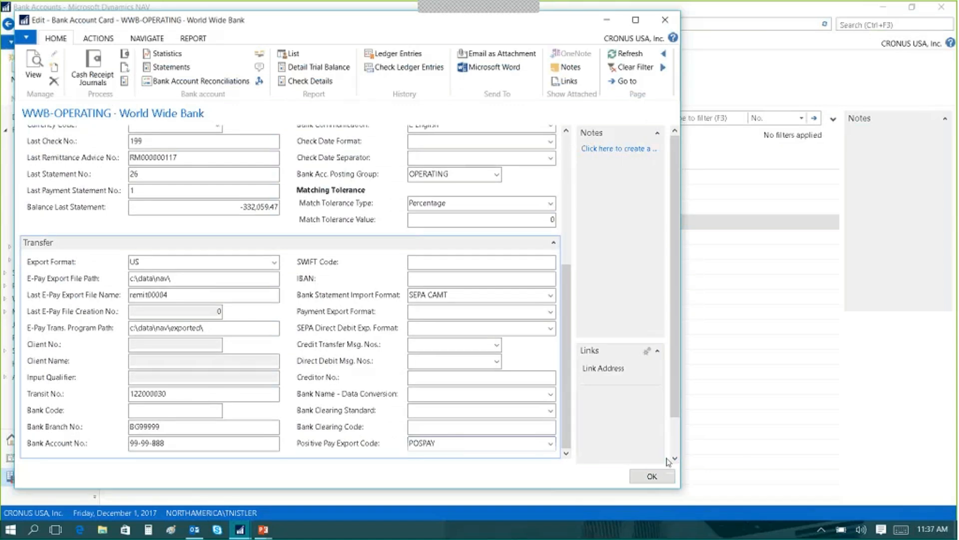
pyautogui.click(657, 480)
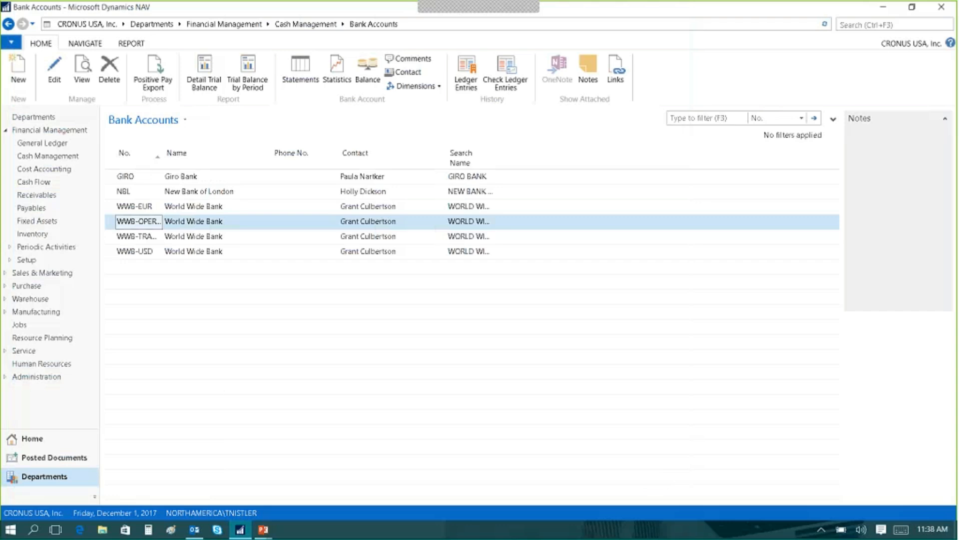
# Search for "paym" and open the Payment Journal.
pyautogui.hotkey('ctrl', 'F3')
pyautogui.write('paym')
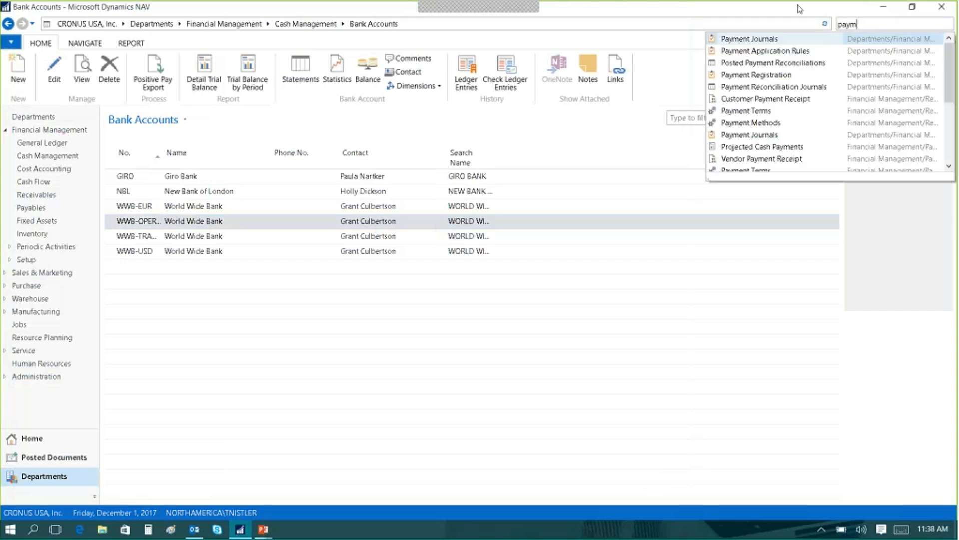
pyautogui.click(754, 40)
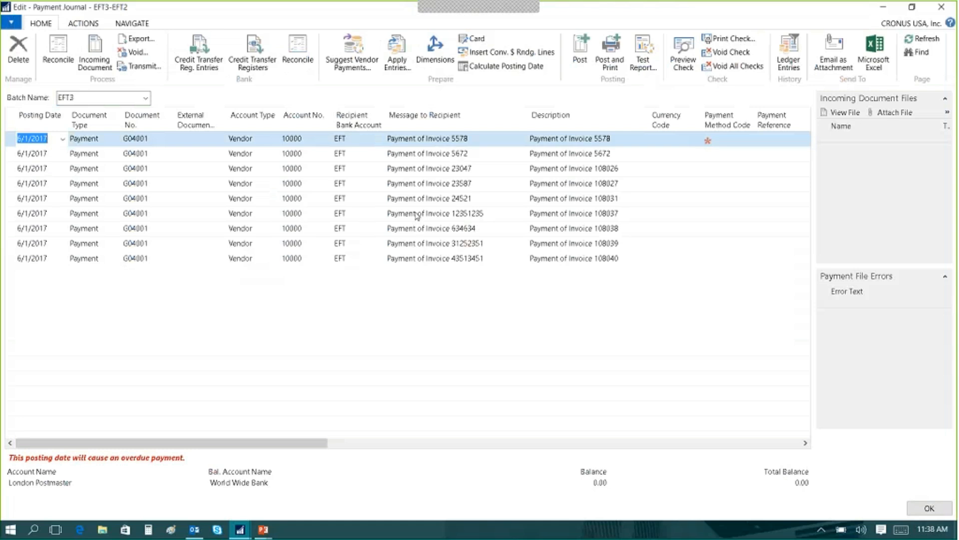
# Export the journal's electronic payments from the operating account with settle date 4/12/2017 and PDF output, cancelling the report folder selection.
pyautogui.click(127, 24)
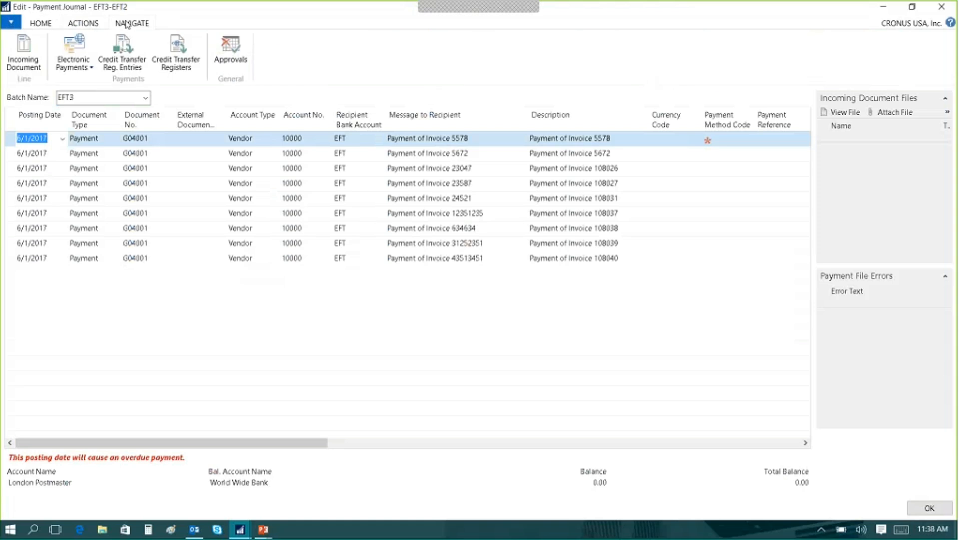
pyautogui.click(73, 63)
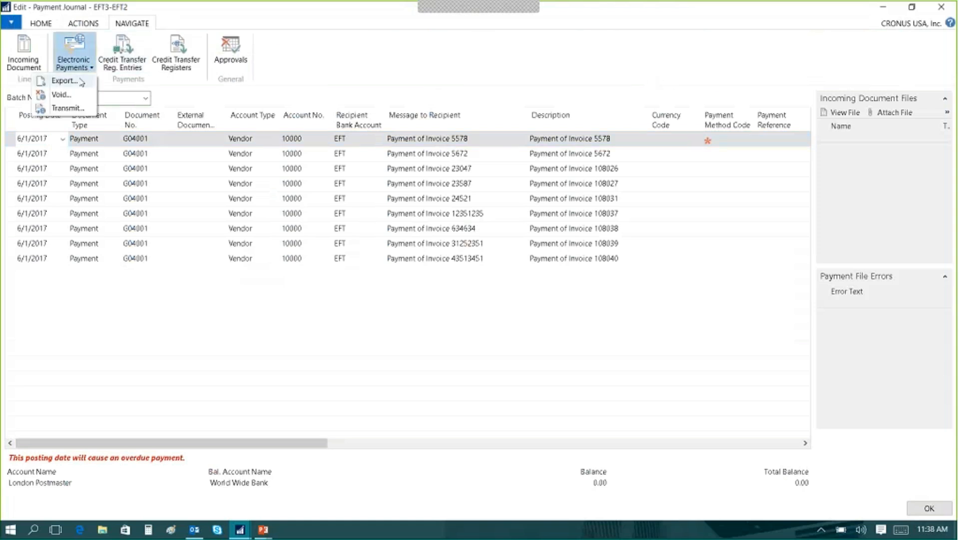
pyautogui.click(62, 80)
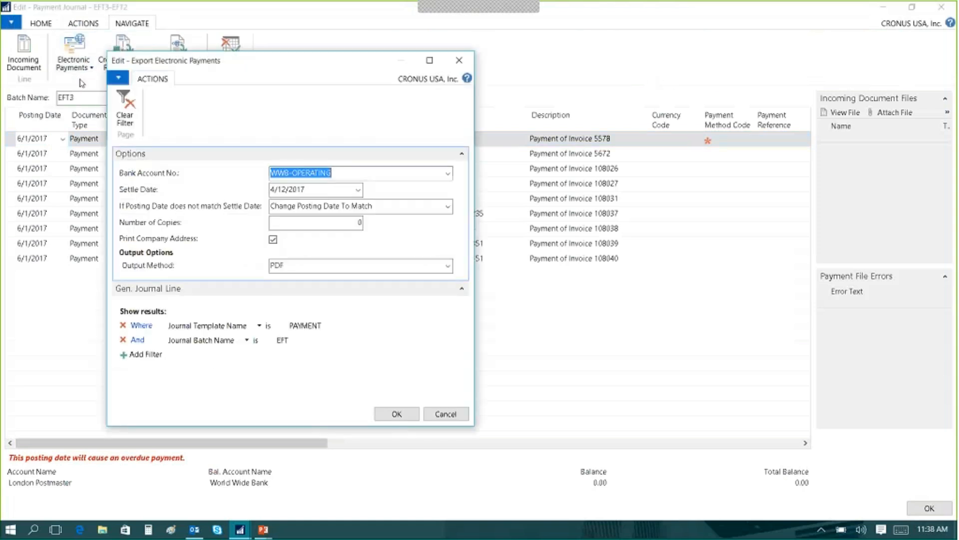
pyautogui.click(397, 413)
pyautogui.click(596, 381)
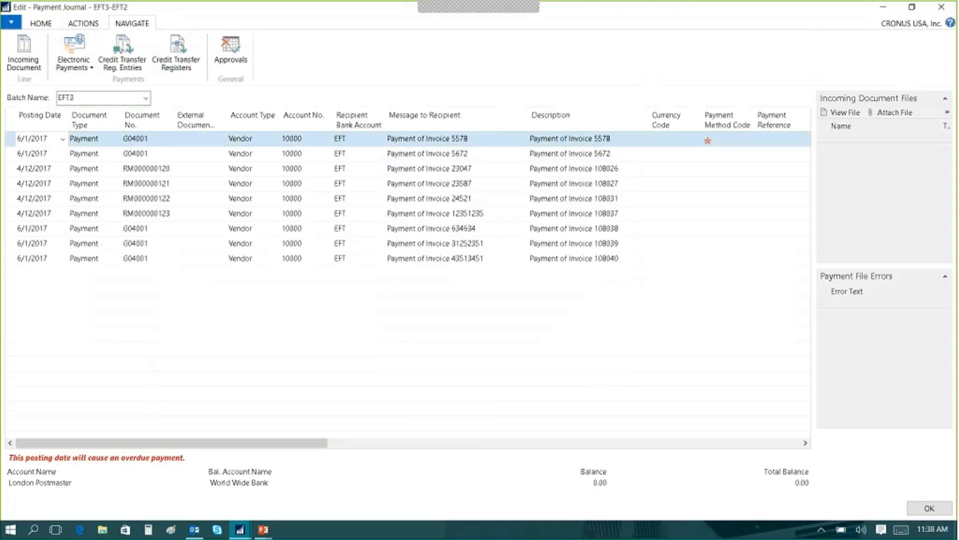
# Export the electronic payments again with the journal batch filter set to EFT3, saving the reports to the Desktop.
pyautogui.click(89, 55)
pyautogui.click(64, 79)
pyautogui.click(531, 281)
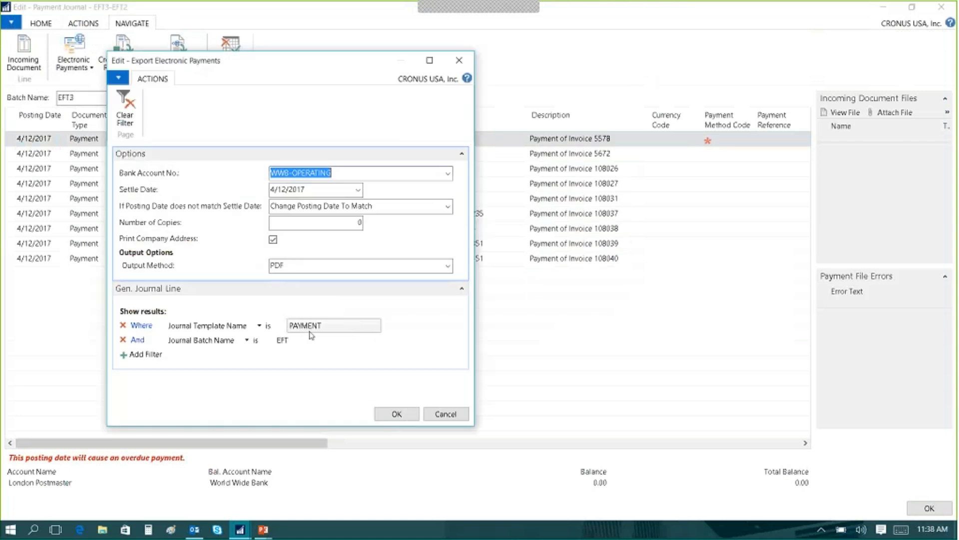
pyautogui.click(294, 340)
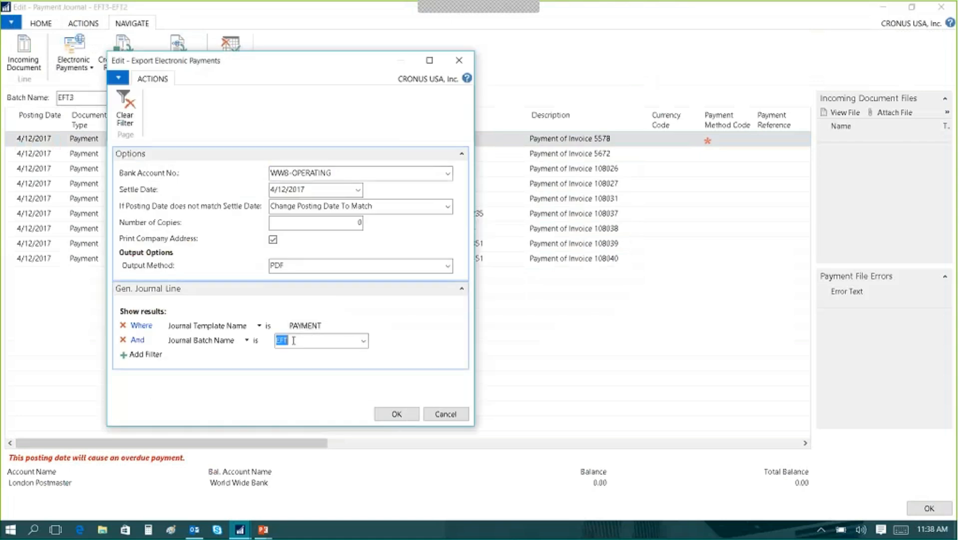
pyautogui.click(395, 413)
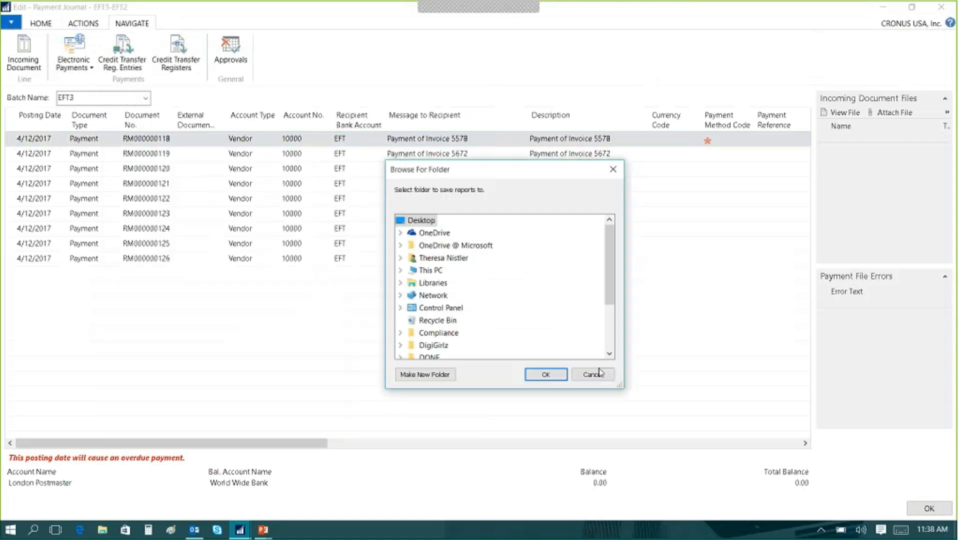
pyautogui.click(549, 376)
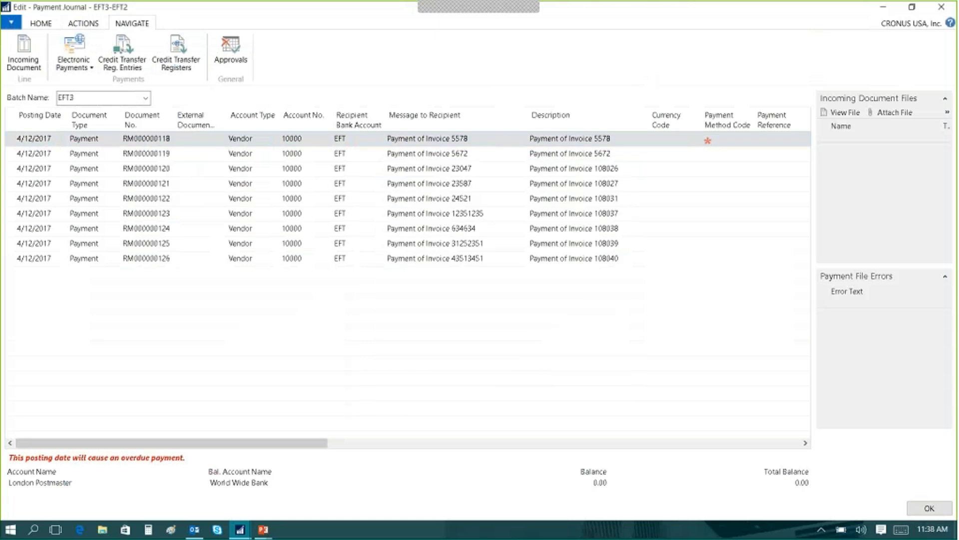
# Transmit the exported electronic payments from the World Wide Bank operating account and confirm that the transmission worked properly.
pyautogui.click(73, 60)
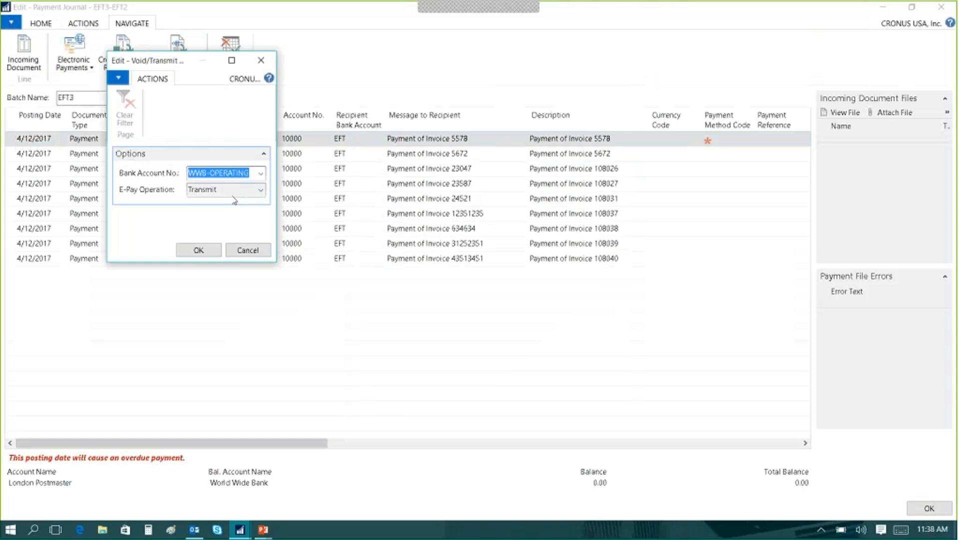
pyautogui.click(199, 250)
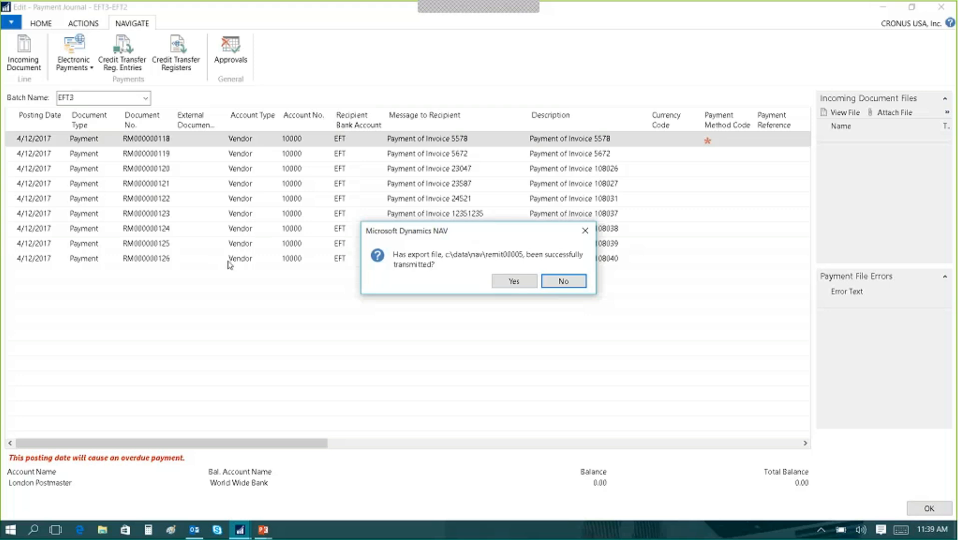
pyautogui.click(514, 280)
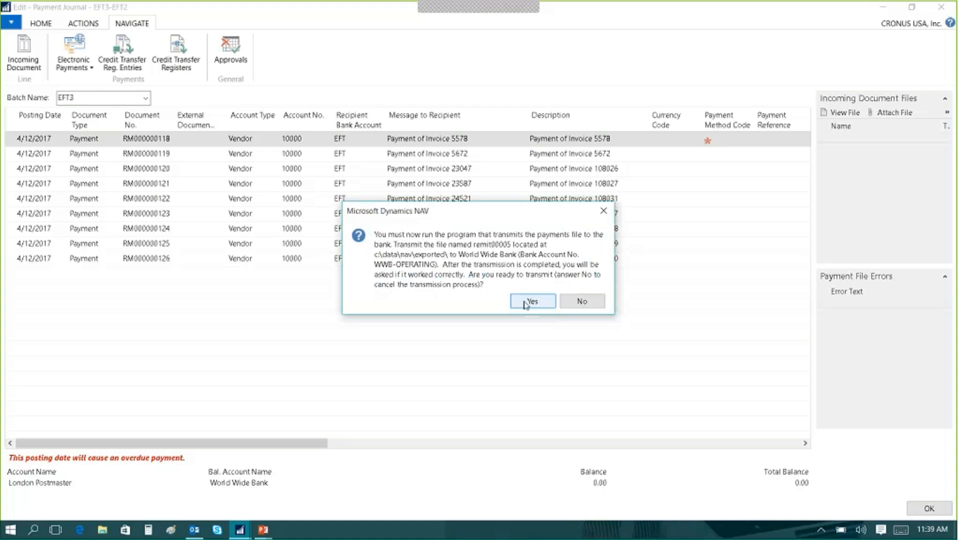
pyautogui.click(525, 302)
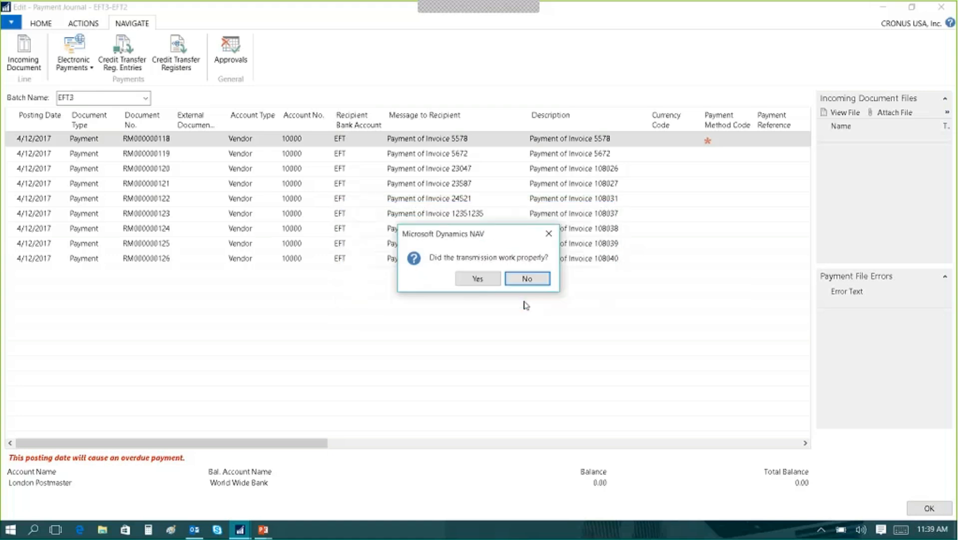
pyautogui.click(483, 279)
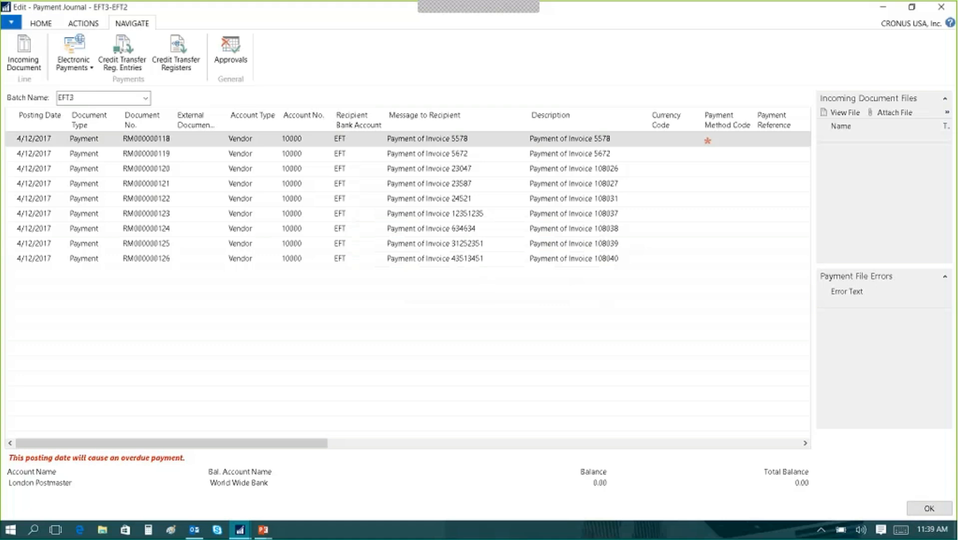
# Export the operating account's Positive Pay file from the payment journal and open BANKOFAMERICA-PP11062015.txt.
pyautogui.click(91, 27)
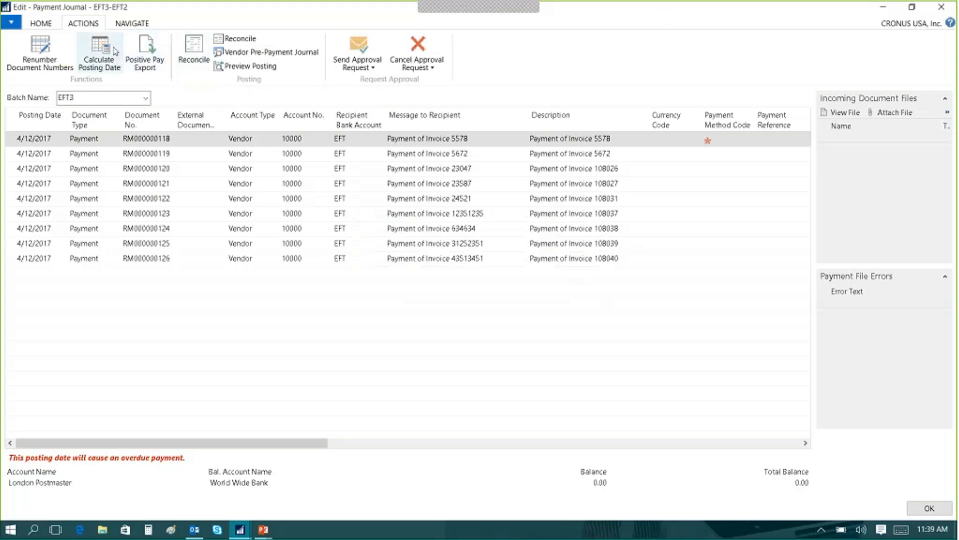
pyautogui.click(145, 64)
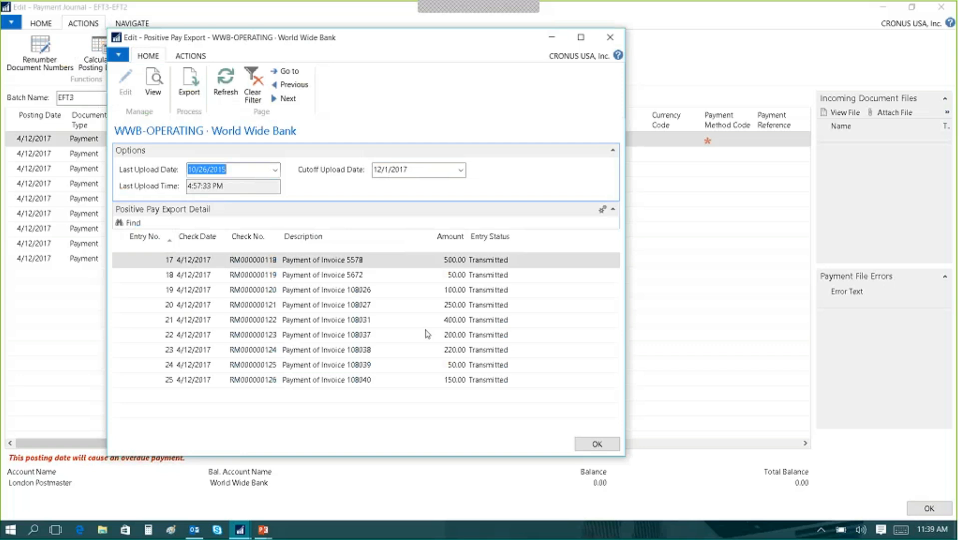
pyautogui.click(190, 89)
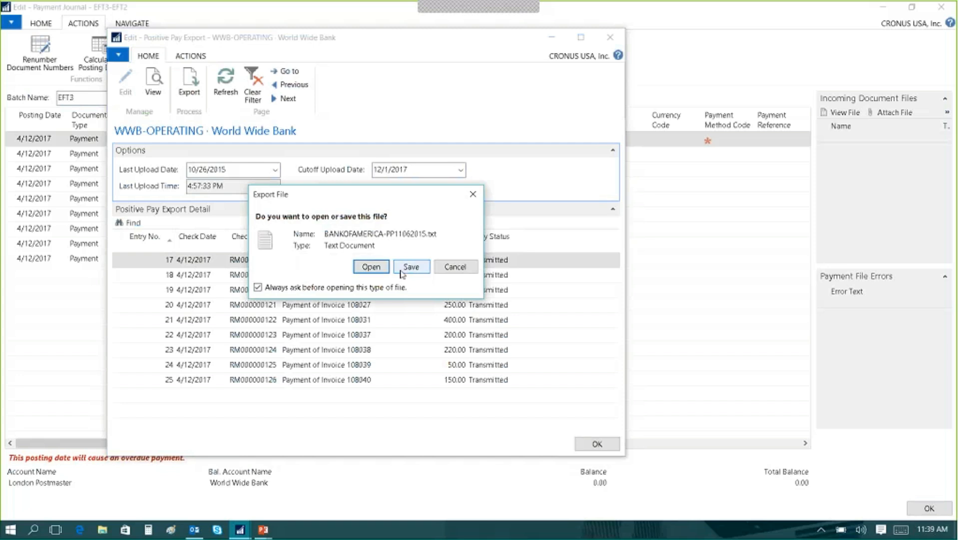
pyautogui.click(373, 268)
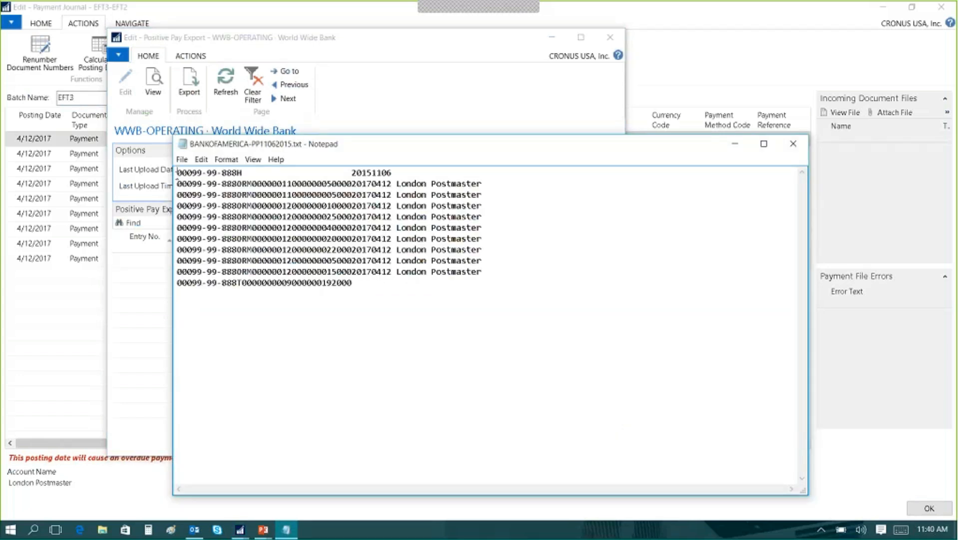
# Examine the detail and trailer lines of the Positive Pay file, and close it along with the export page and payment journal.
pyautogui.moveTo(177, 180); pyautogui.dragTo(170, 283)
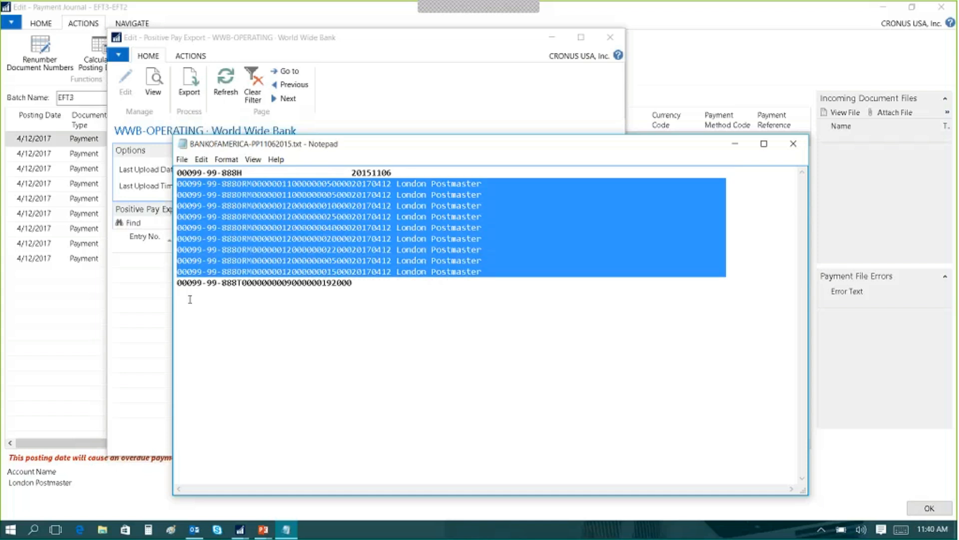
pyautogui.click(177, 292)
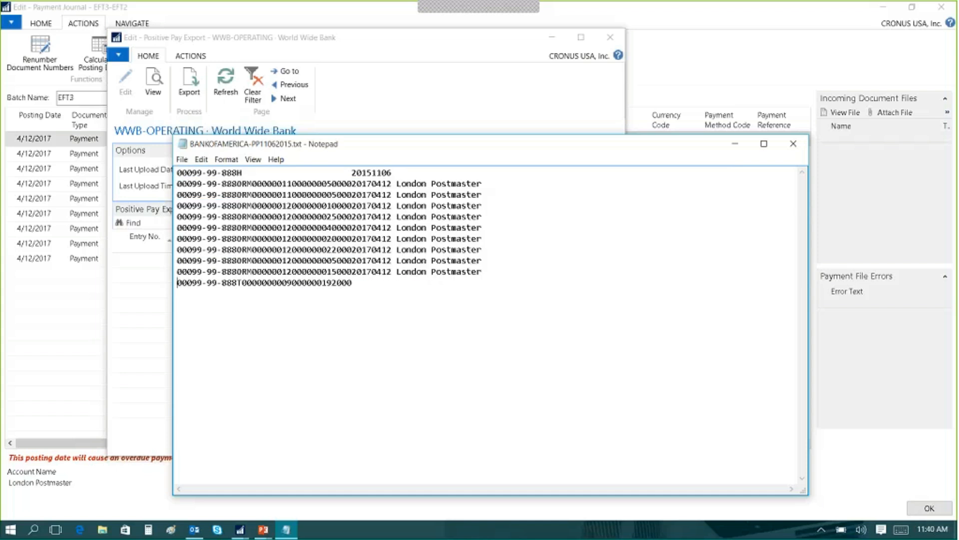
pyautogui.click(798, 148)
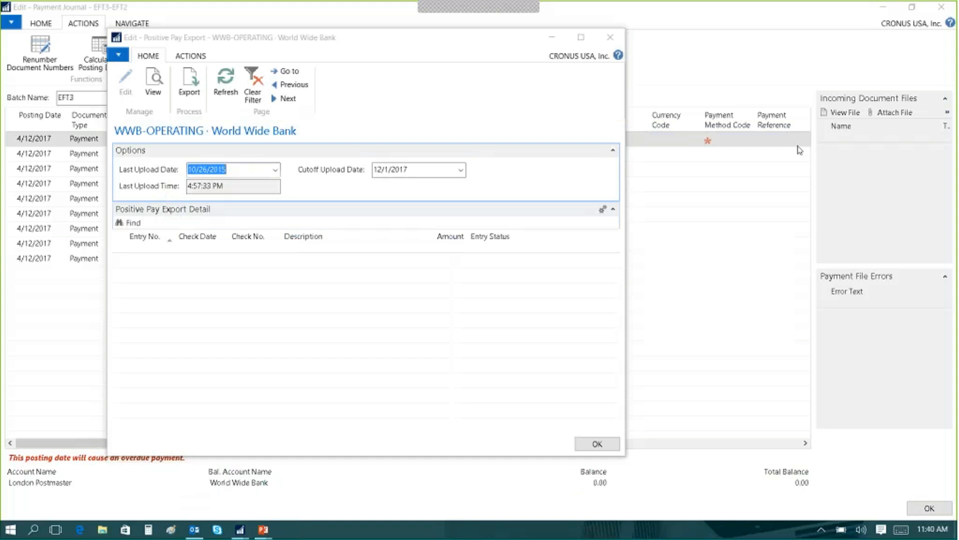
pyautogui.click(598, 445)
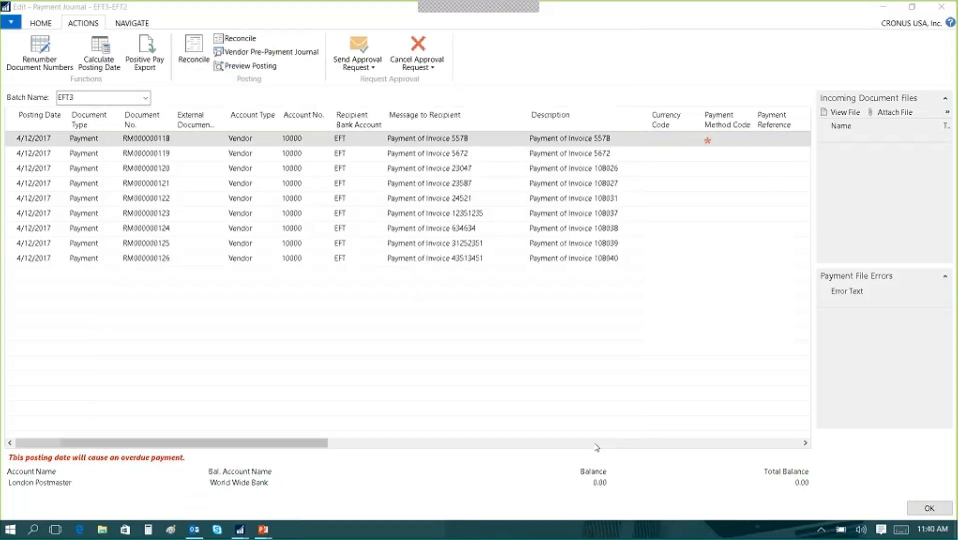
pyautogui.click(940, 8)
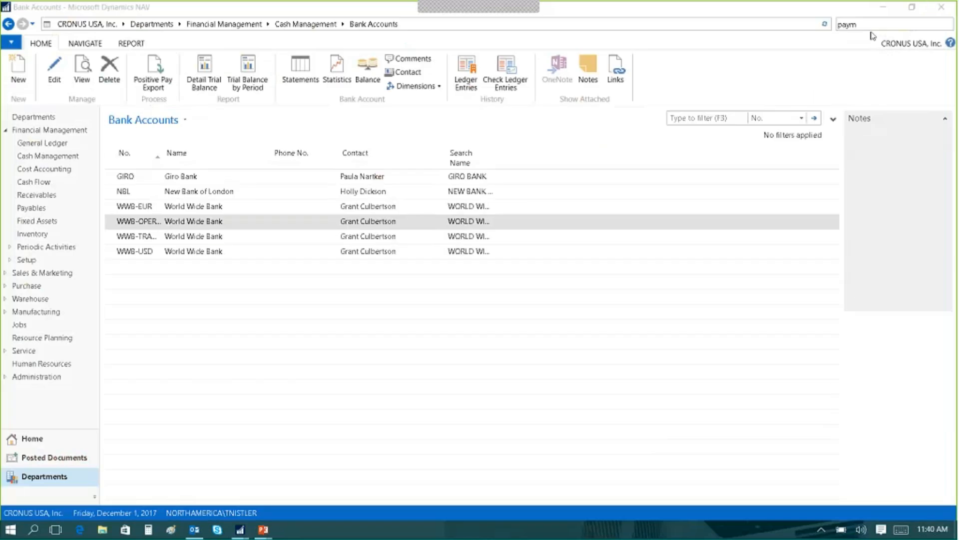
# Open the Positive Pay Entries from the World Wide Bank operating account's card.
pyautogui.click(846, 24)
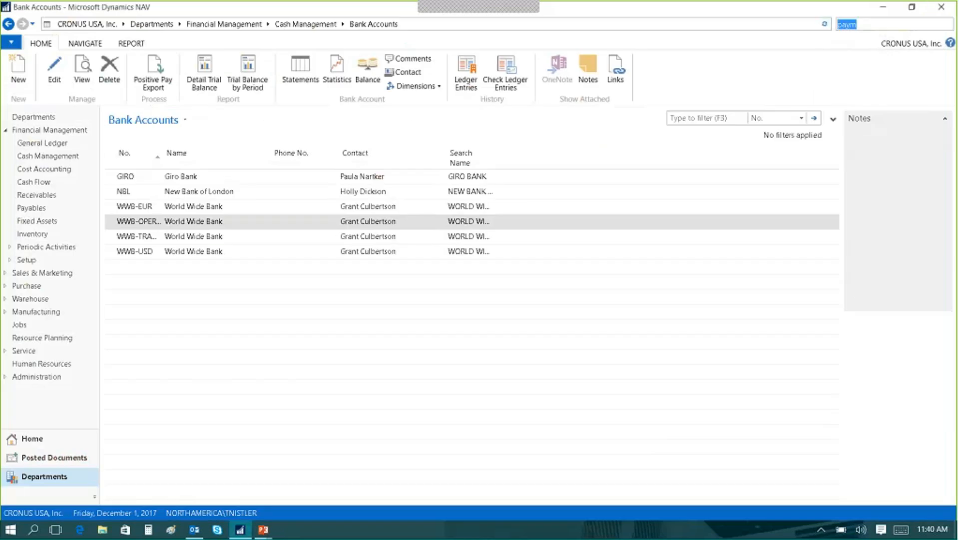
pyautogui.doubleClick(185, 221)
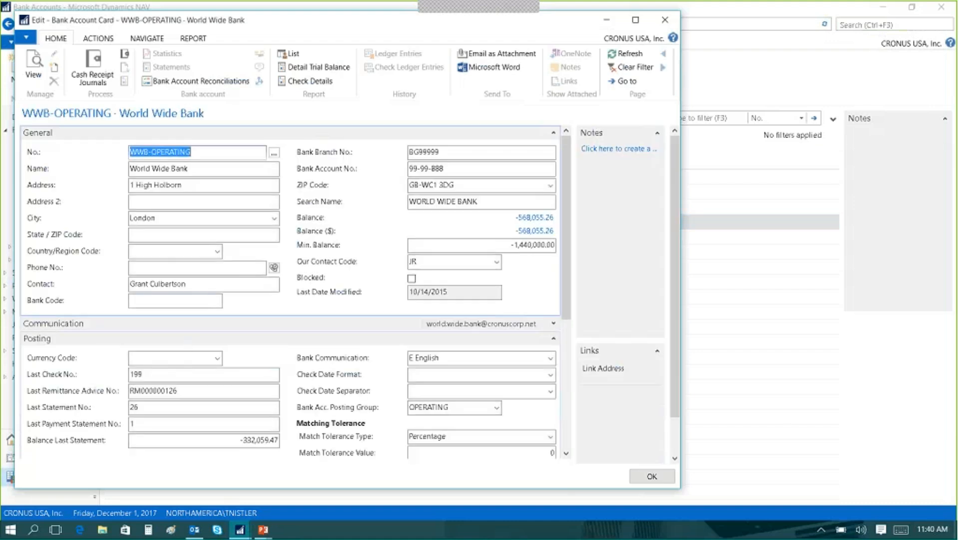
pyautogui.click(145, 39)
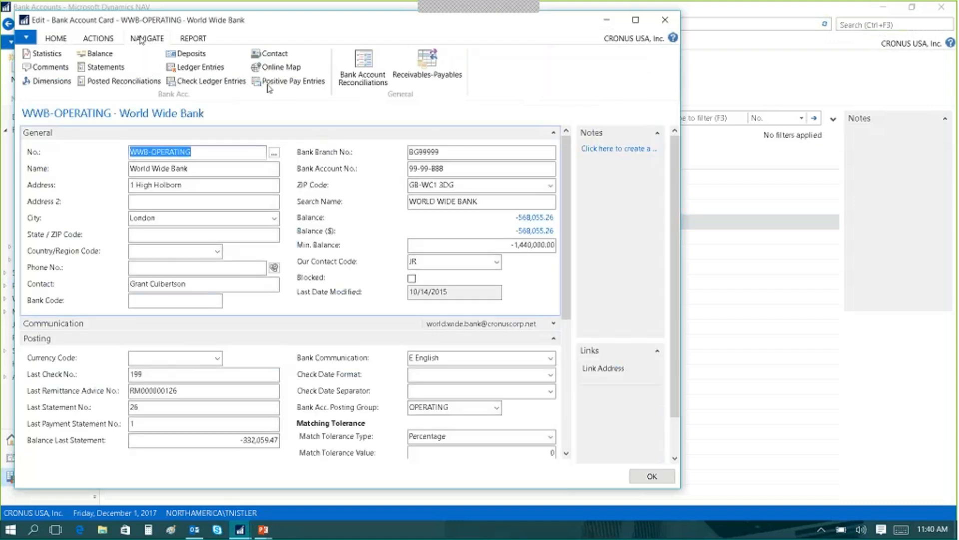
pyautogui.click(292, 80)
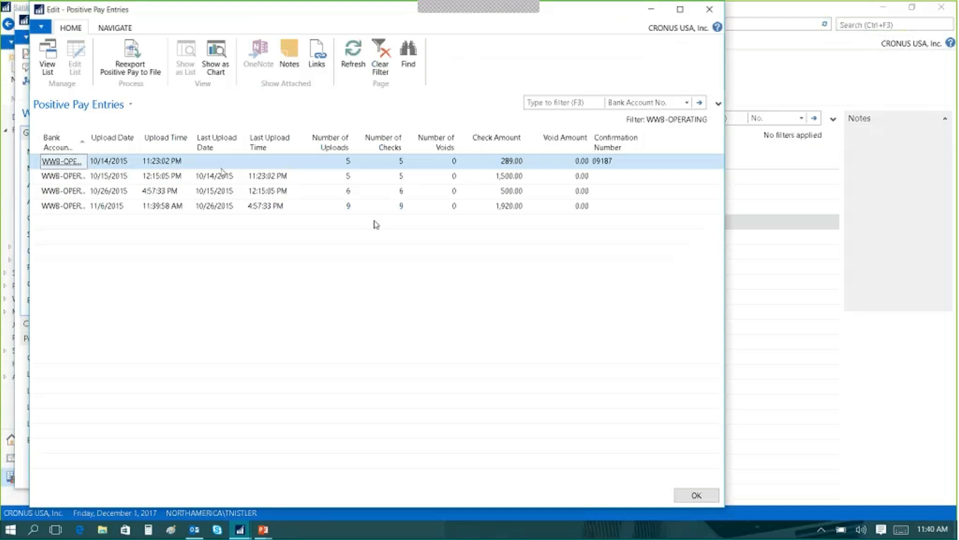
# Review the Positive Pay Entry Details of the 11/6/2015 upload and close them.
pyautogui.click(169, 207)
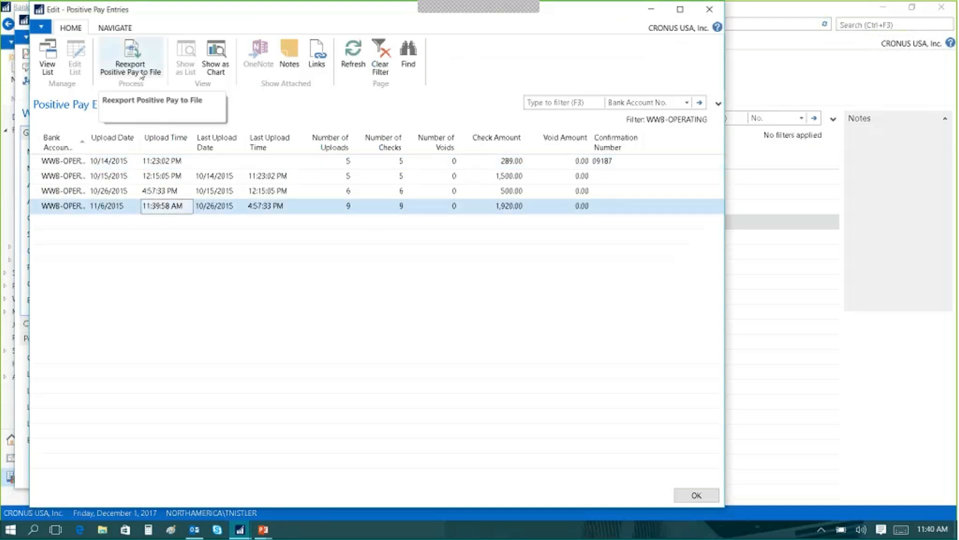
pyautogui.click(116, 29)
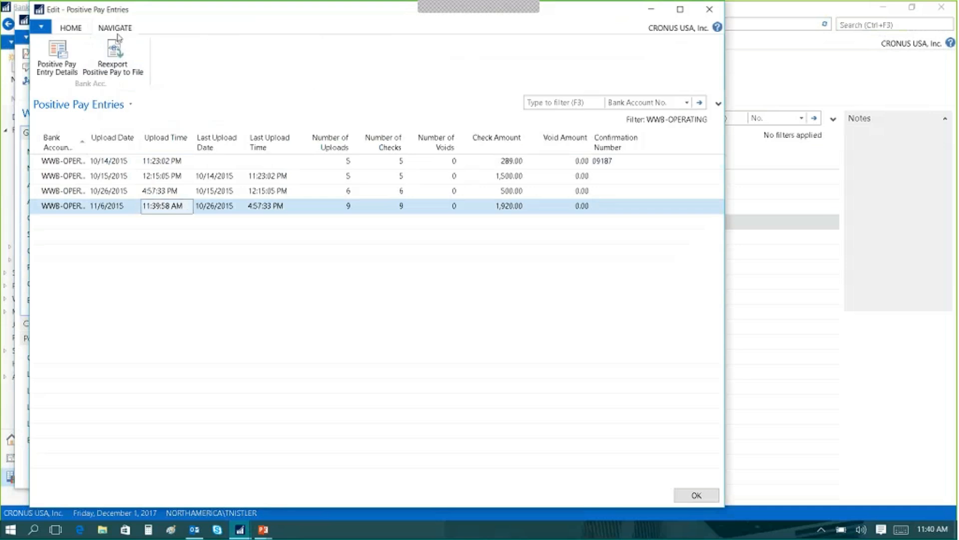
pyautogui.click(55, 59)
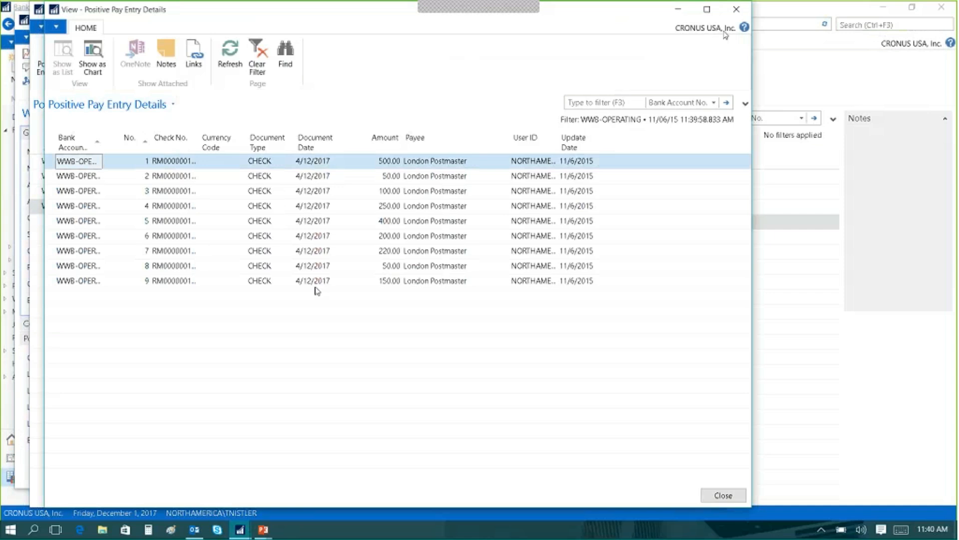
pyautogui.click(736, 9)
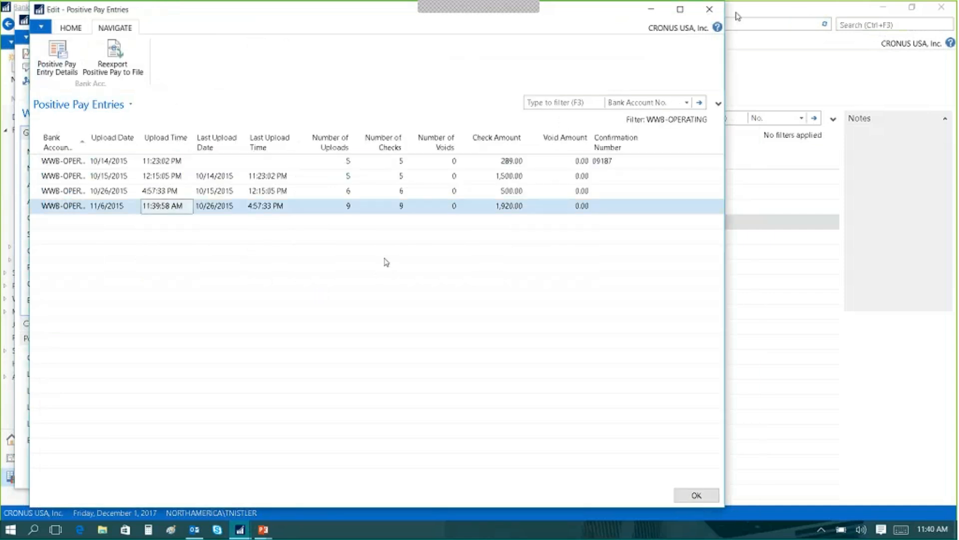
# Check the Confirmation Number field of the 11/6/2015 entry, and close the Positive Pay Entries and the bank account card.
pyautogui.click(614, 207)
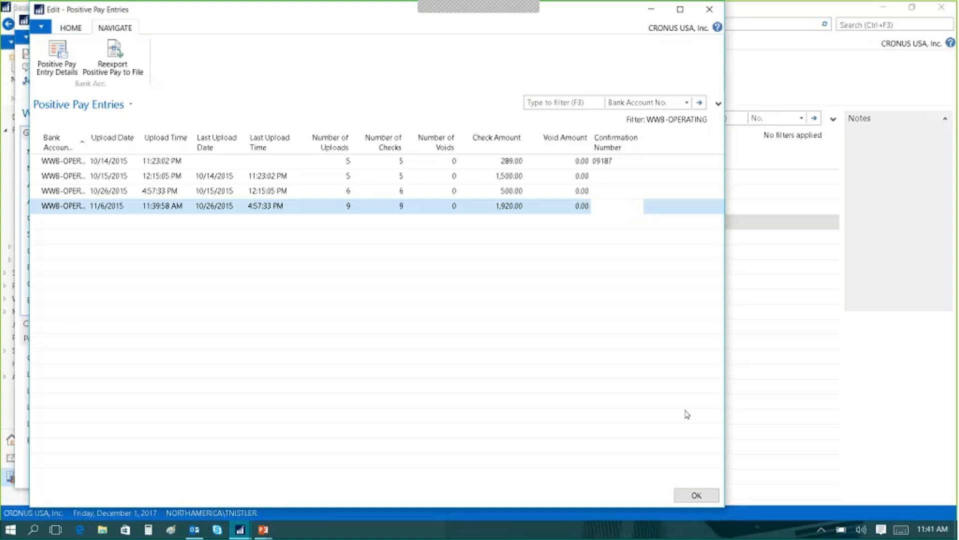
pyautogui.click(692, 495)
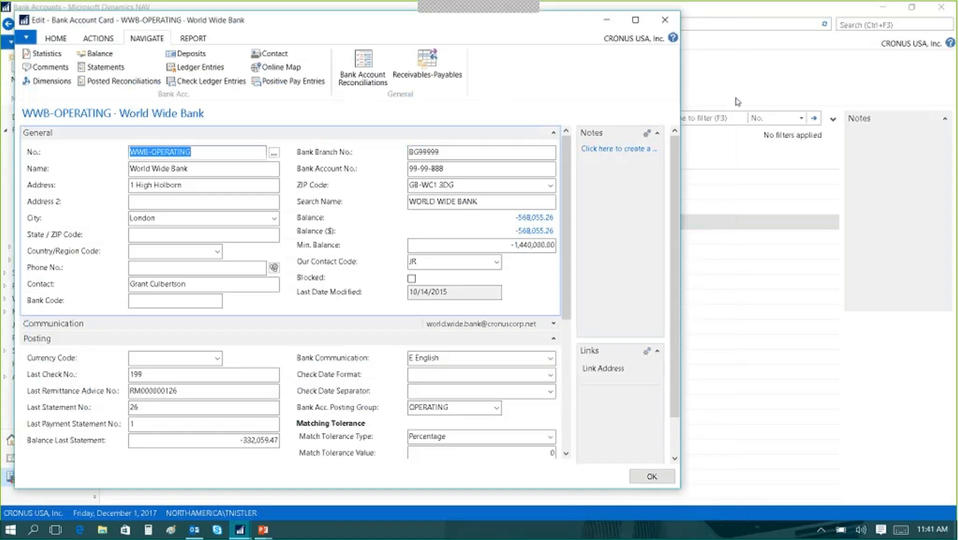
pyautogui.click(665, 20)
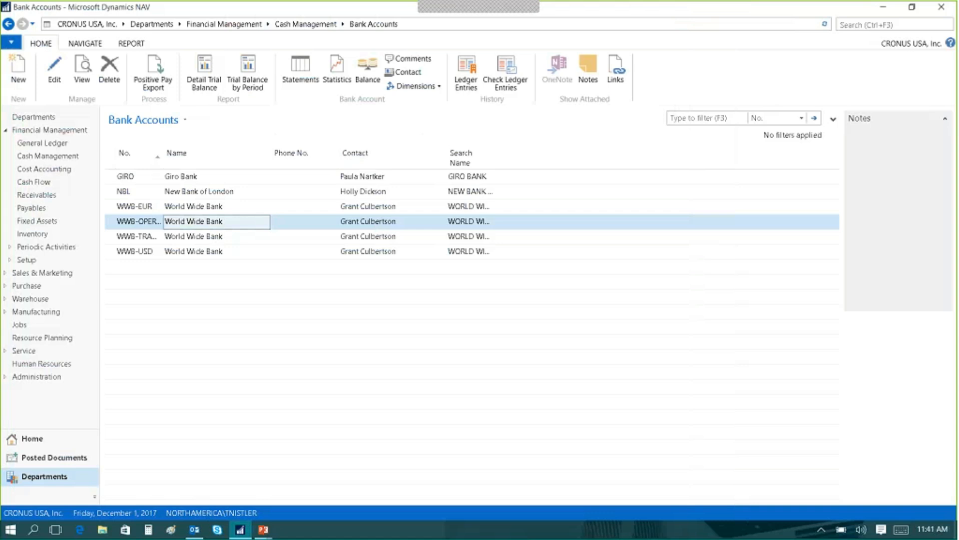
# Search for "custom report", open Custom Report Layouts and widen its window.
pyautogui.click(854, 29)
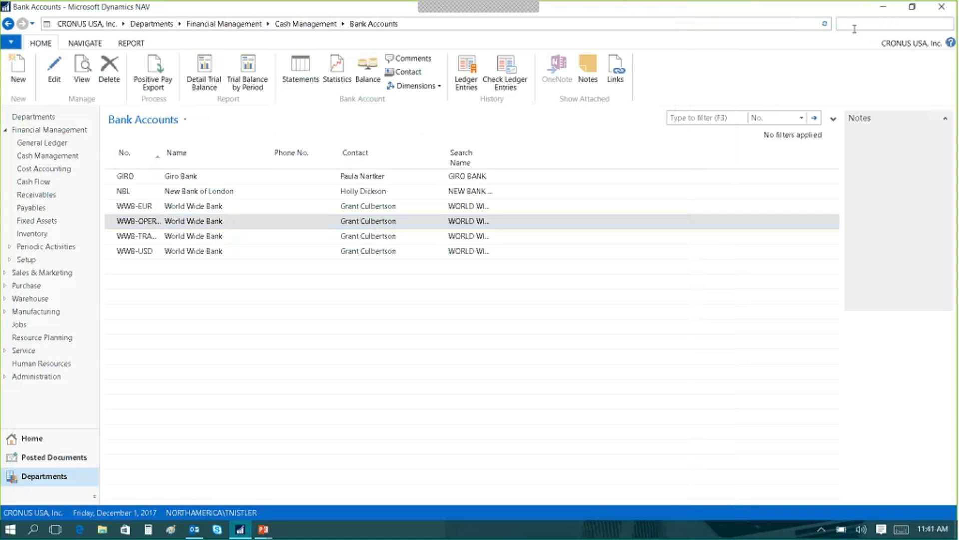
pyautogui.write('custom report')
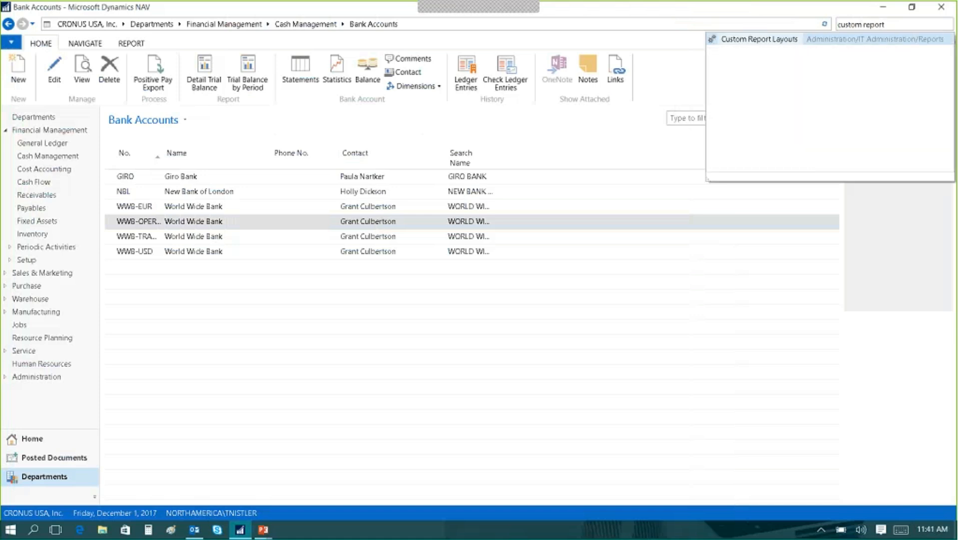
pyautogui.click(761, 41)
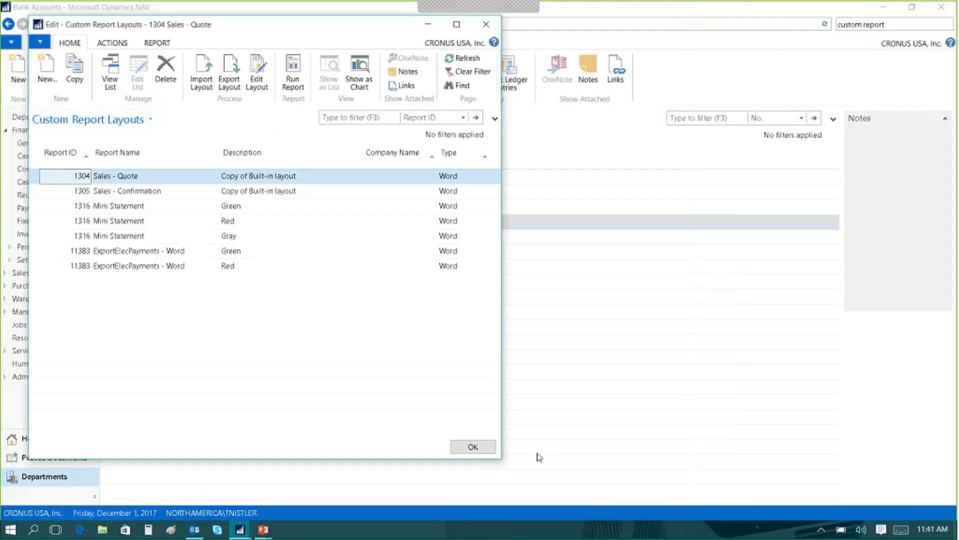
pyautogui.moveTo(500, 459); pyautogui.dragTo(771, 463)
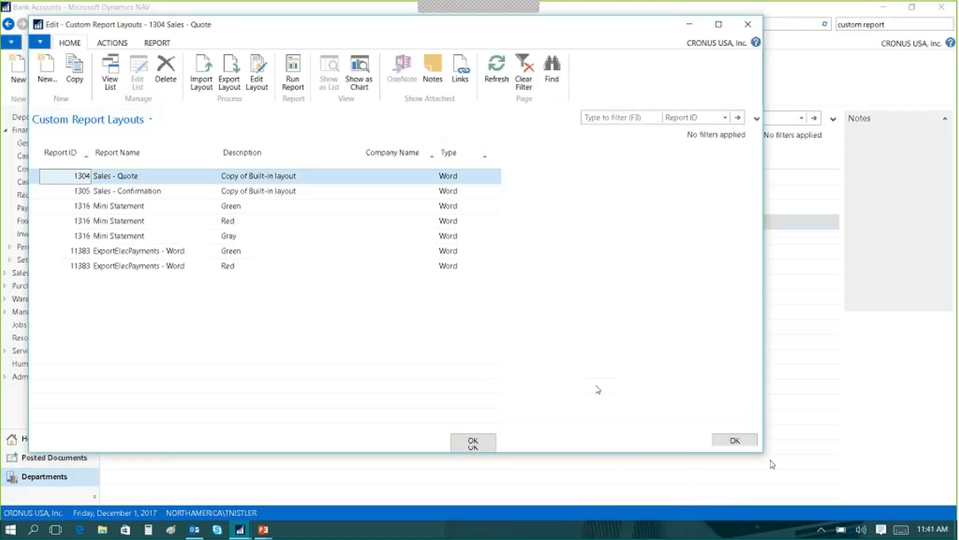
# Insert the built-in Word layout for report 1316, Mini Statement, as a new custom report layout.
pyautogui.click(47, 70)
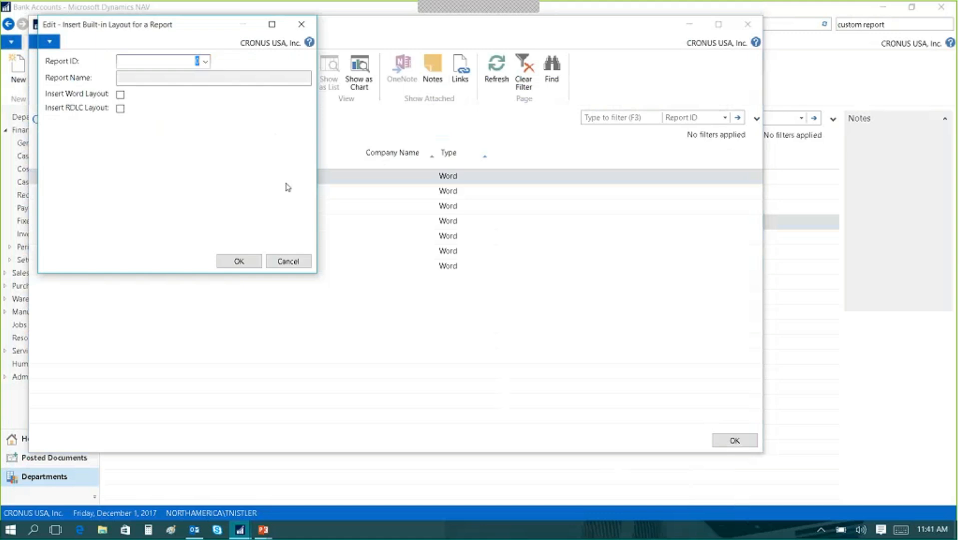
pyautogui.write('1316')
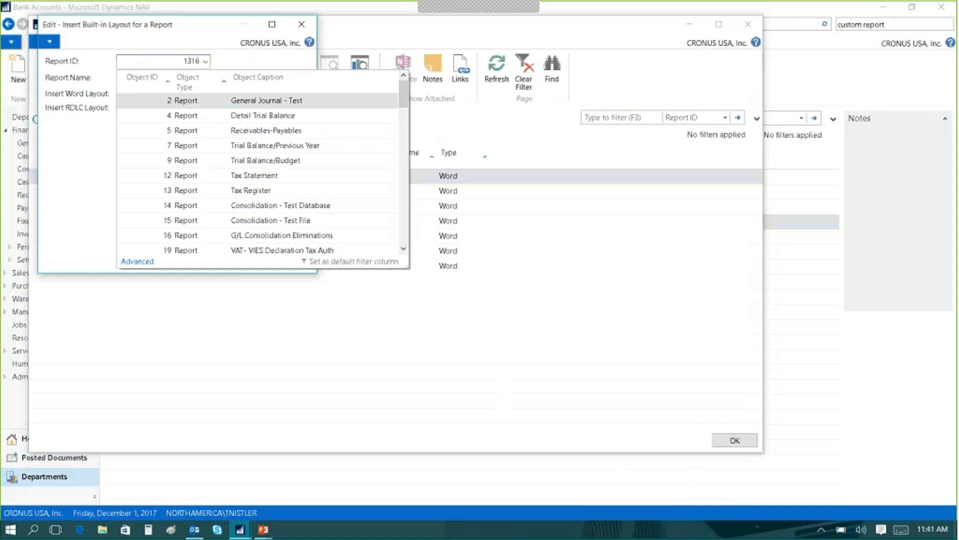
pyautogui.press('Tab')
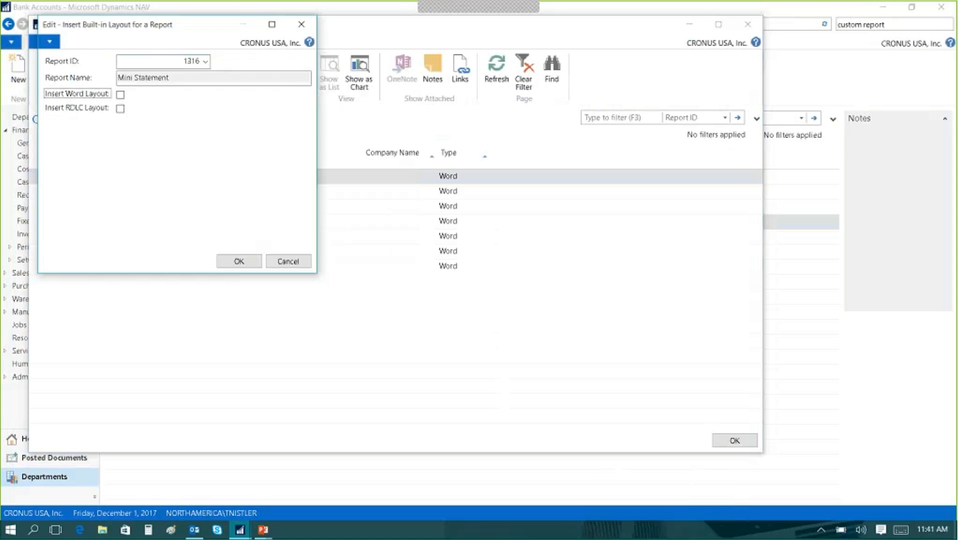
pyautogui.click(119, 96)
pyautogui.click(239, 262)
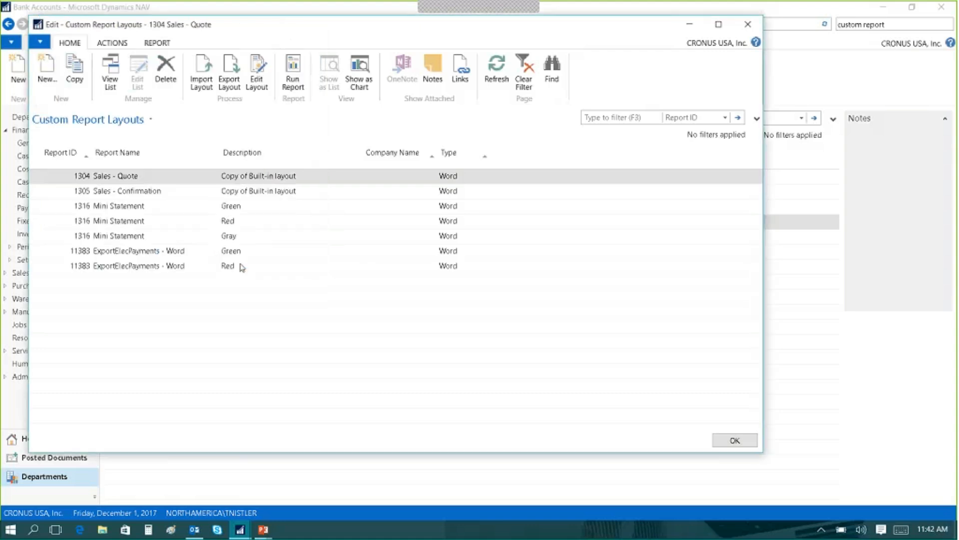
# Open the Mini Statement layout described as "Copy of Built-in layout" for editing in Word.
pyautogui.click(129, 253)
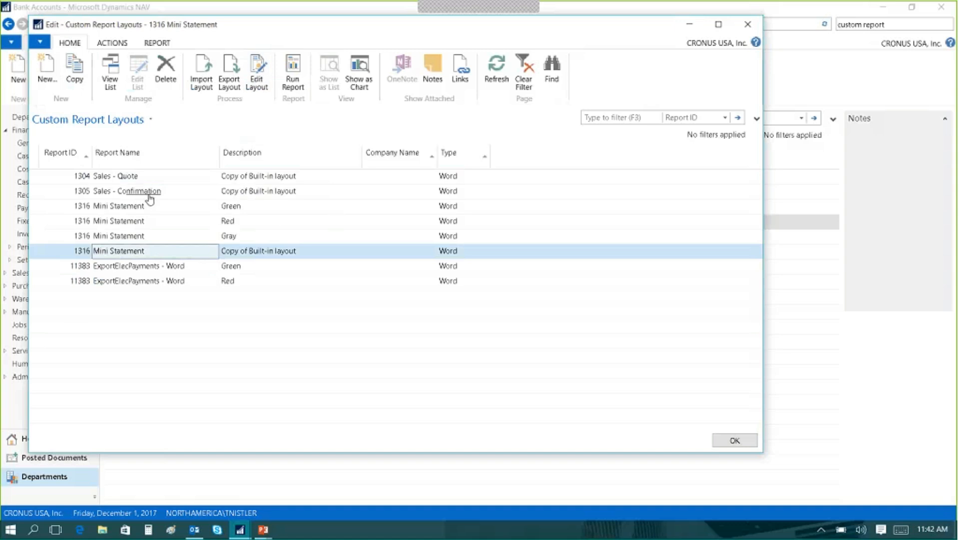
pyautogui.click(258, 80)
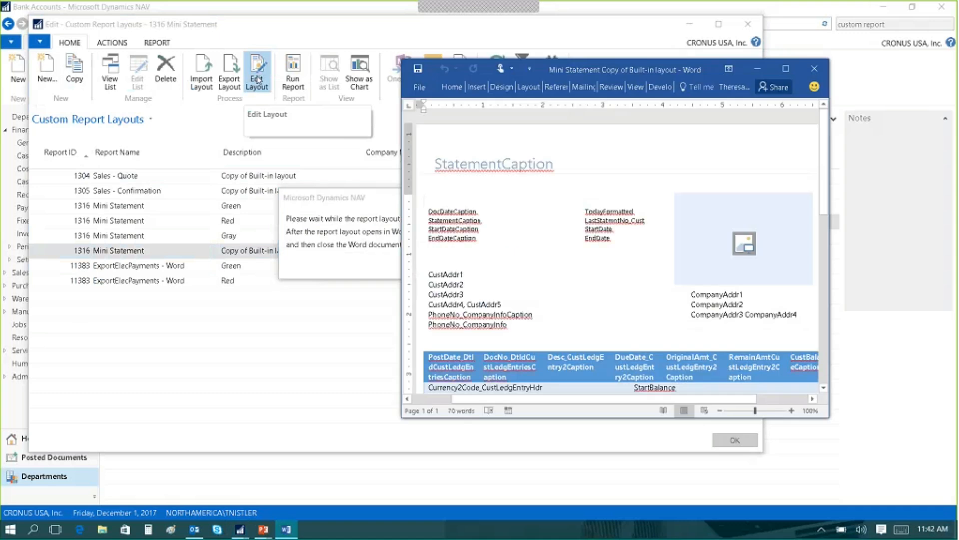
# Maximize the Mini Statement layout in Word, select all its content and apply the Grayscale theme colors.
pyautogui.click(783, 73)
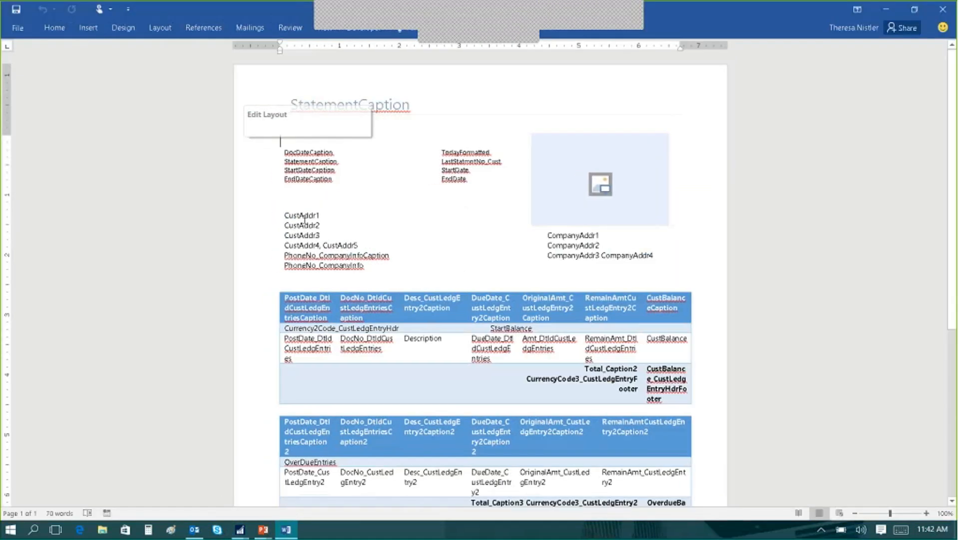
pyautogui.hotkey('ctrl', 'a')
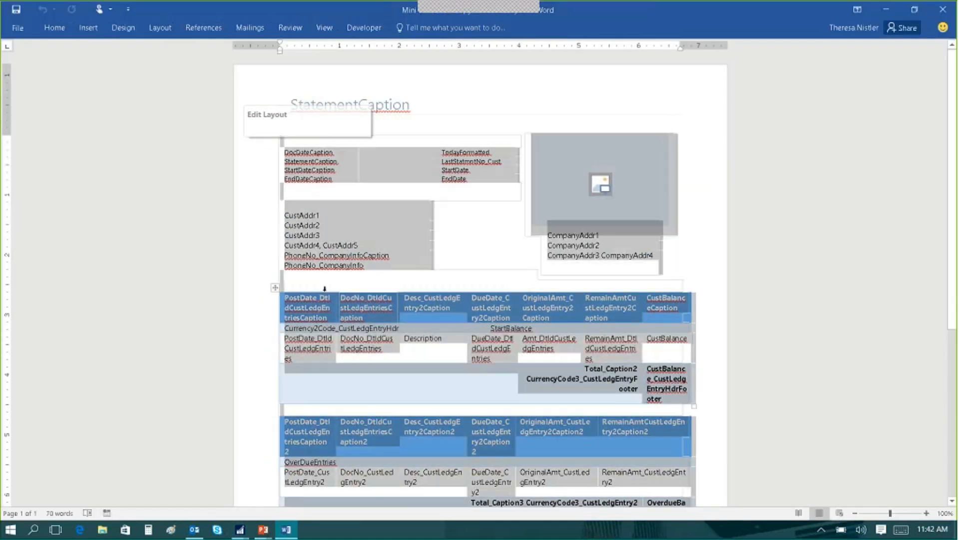
pyautogui.click(116, 31)
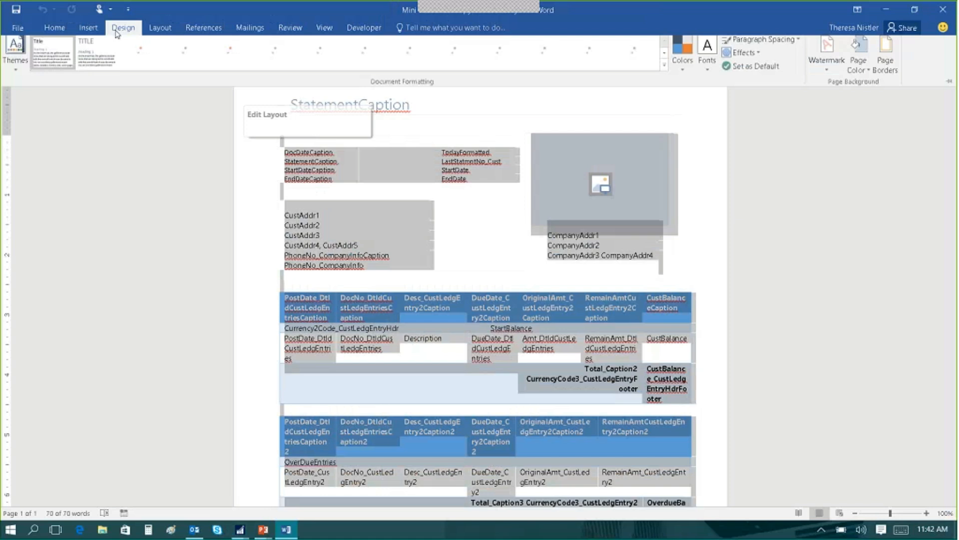
pyautogui.click(682, 55)
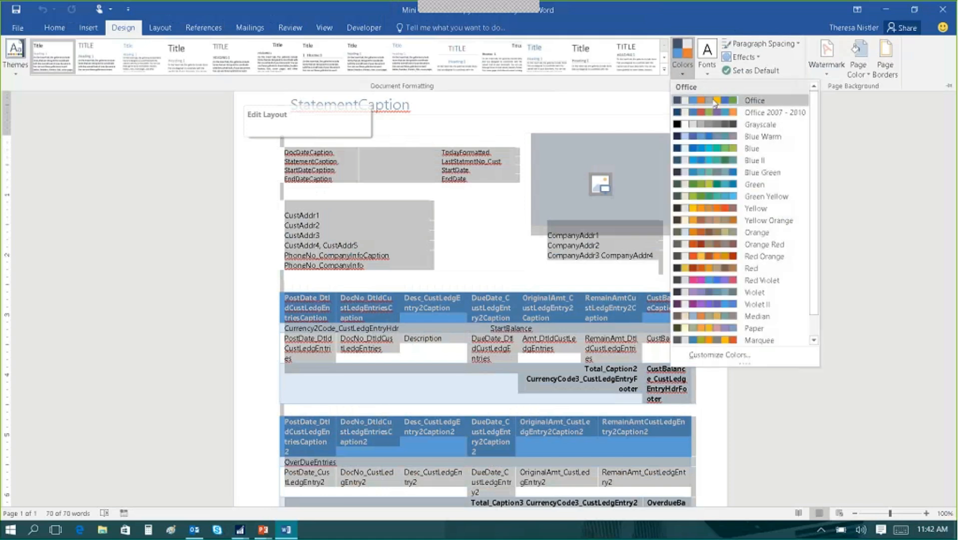
pyautogui.click(756, 125)
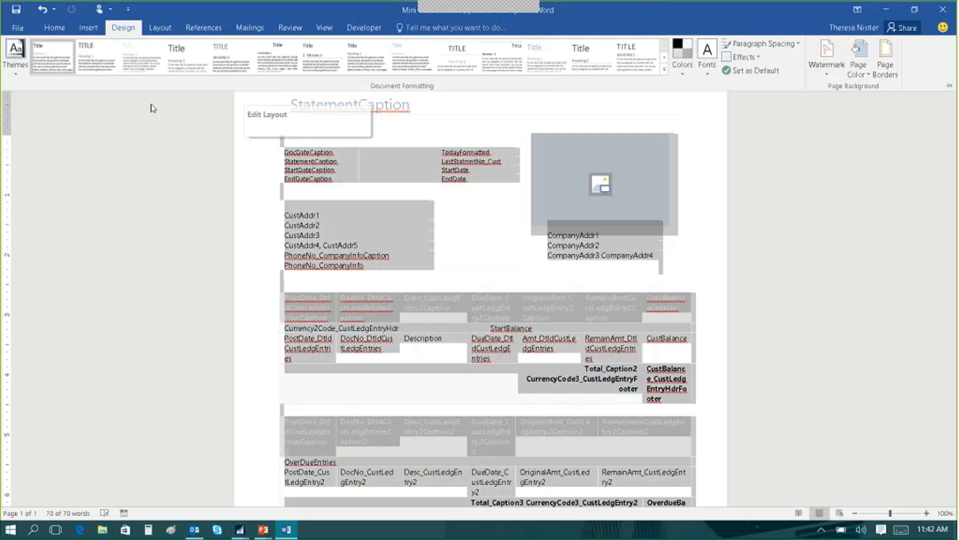
# Apply the TrebuchetMS theme font set to the layout document.
pyautogui.click(705, 76)
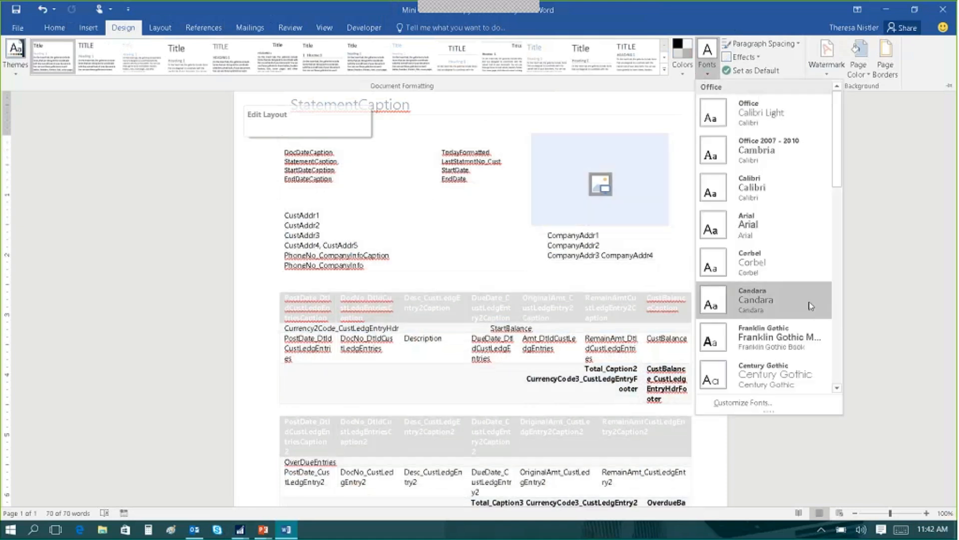
pyautogui.scroll(-10, 828, 339)
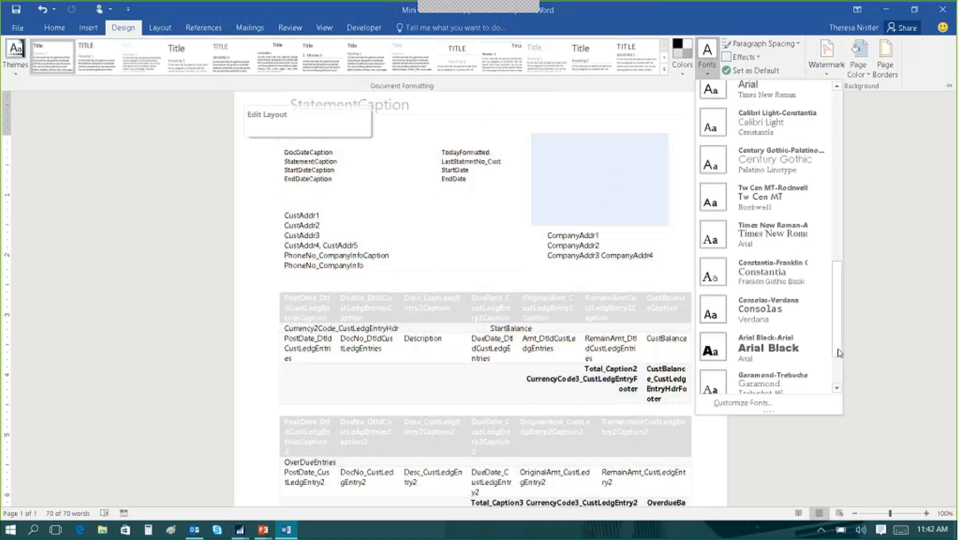
pyautogui.scroll(-2, 840, 370)
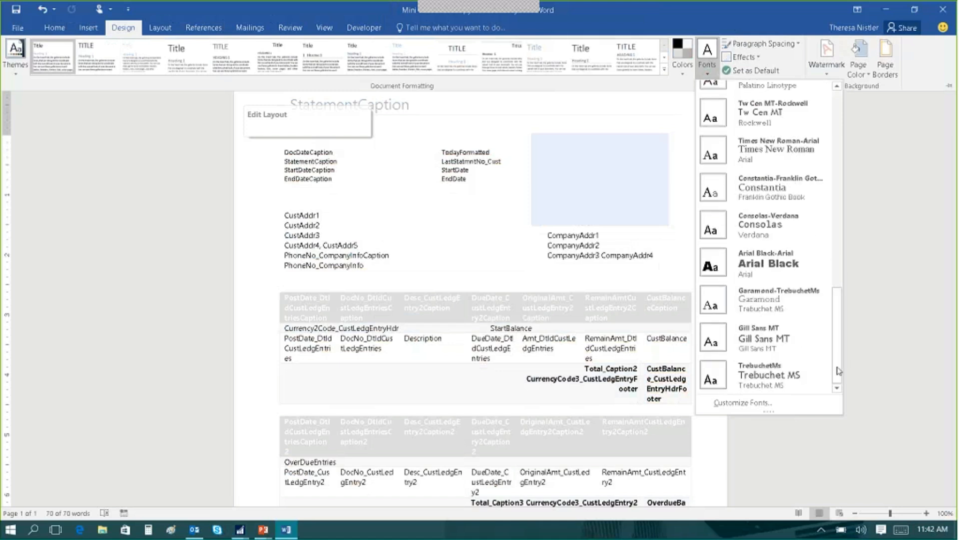
pyautogui.click(770, 378)
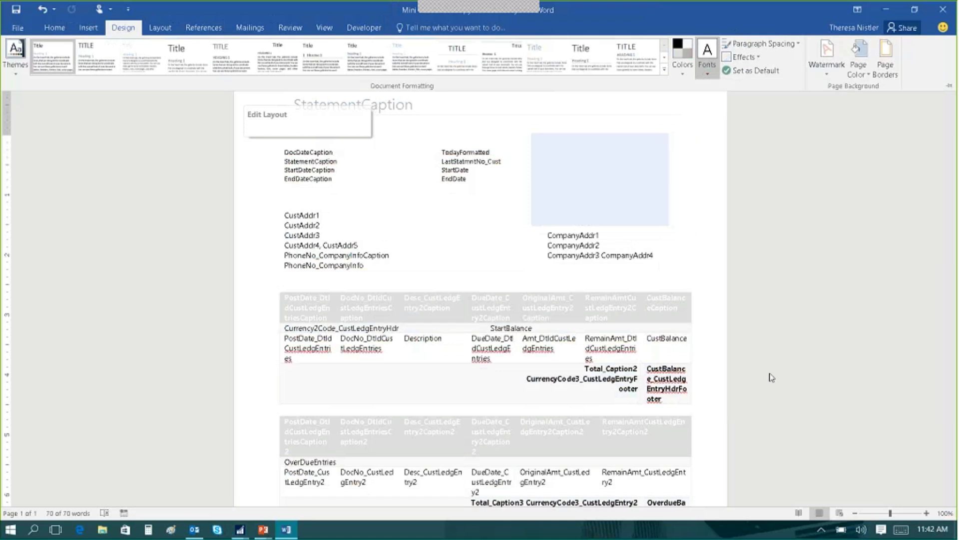
# Increase the font size of the date captions, customer address and company address block above the tables by two steps.
pyautogui.click(336, 239)
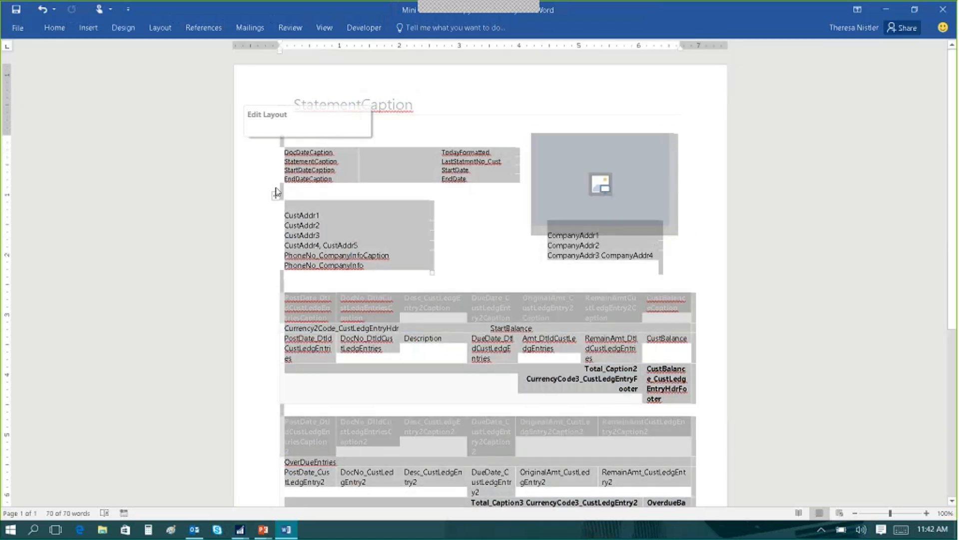
pyautogui.click(277, 193)
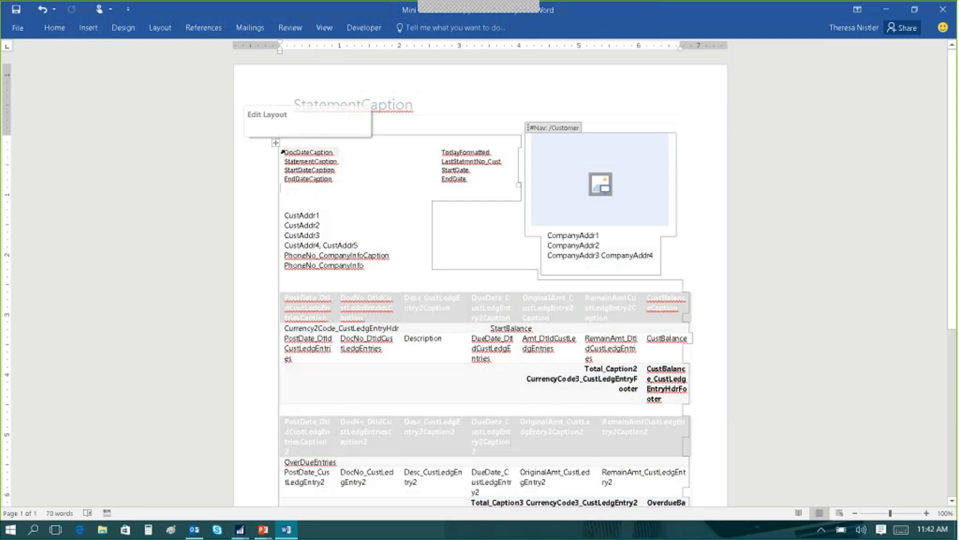
pyautogui.moveTo(282, 152); pyautogui.dragTo(550, 264)
pyautogui.click(55, 28)
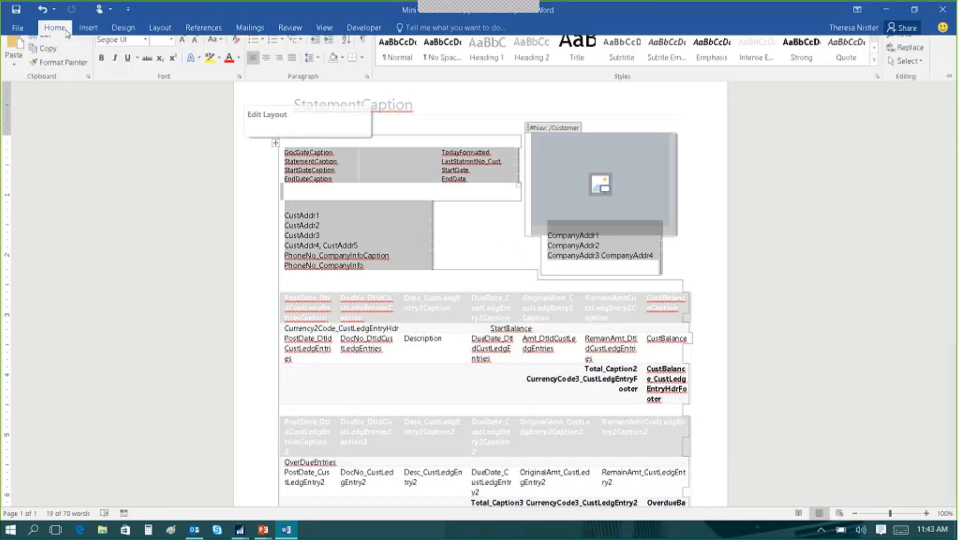
pyautogui.click(182, 49)
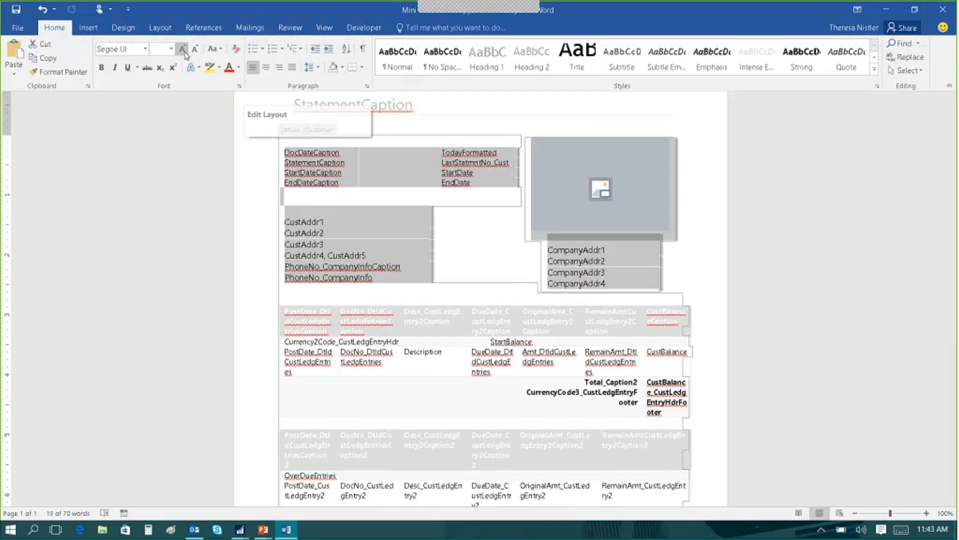
pyautogui.click(183, 49)
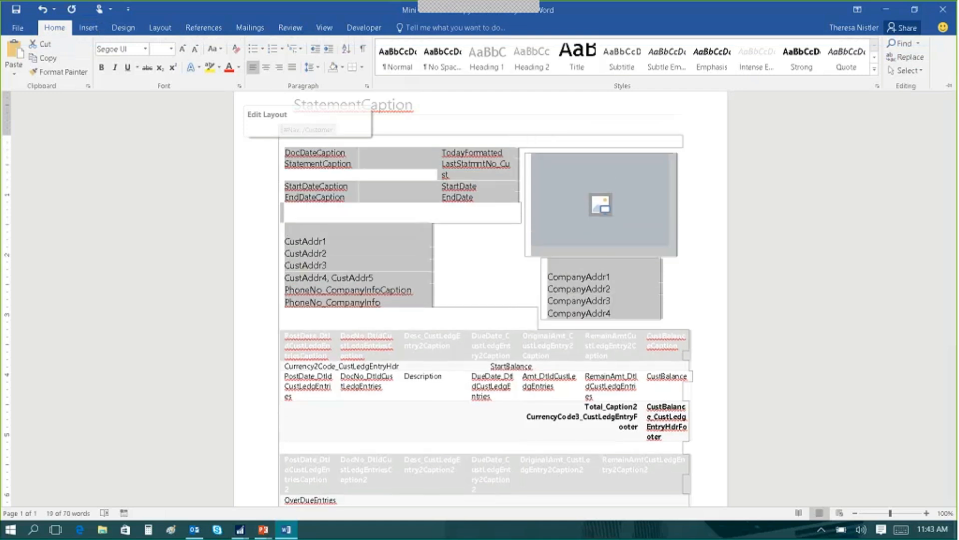
# Add a blank line below PhoneNo_CompanyInfo and show the XML mapping for the custom part urn:microsoft-dynamics-nav/reports/Mini_Statement/1316/.
pyautogui.click(406, 310)
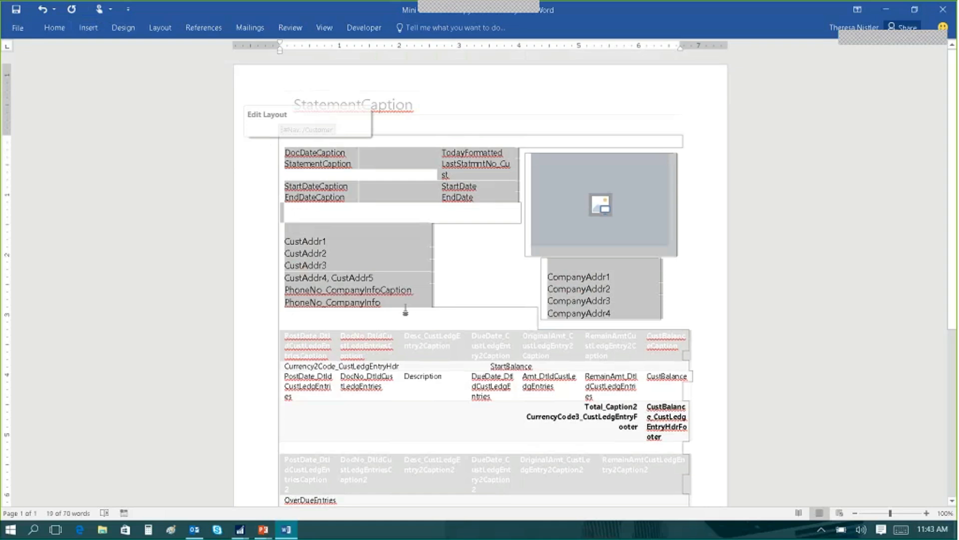
pyautogui.press('Return')
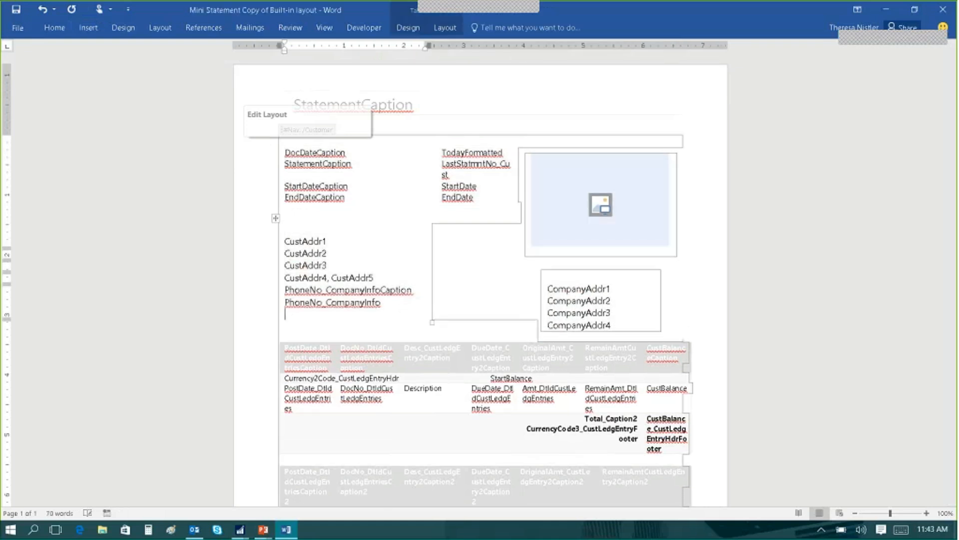
pyautogui.click(365, 31)
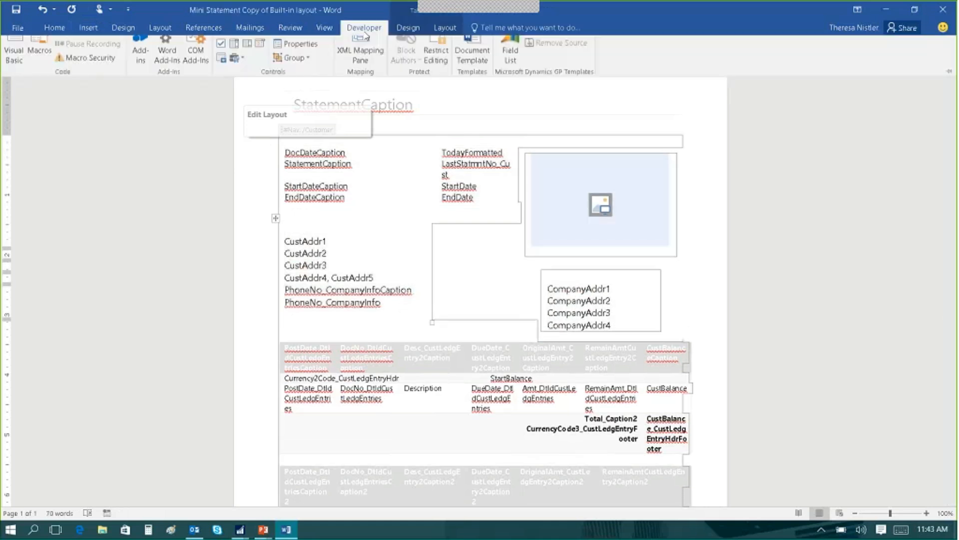
pyautogui.click(363, 58)
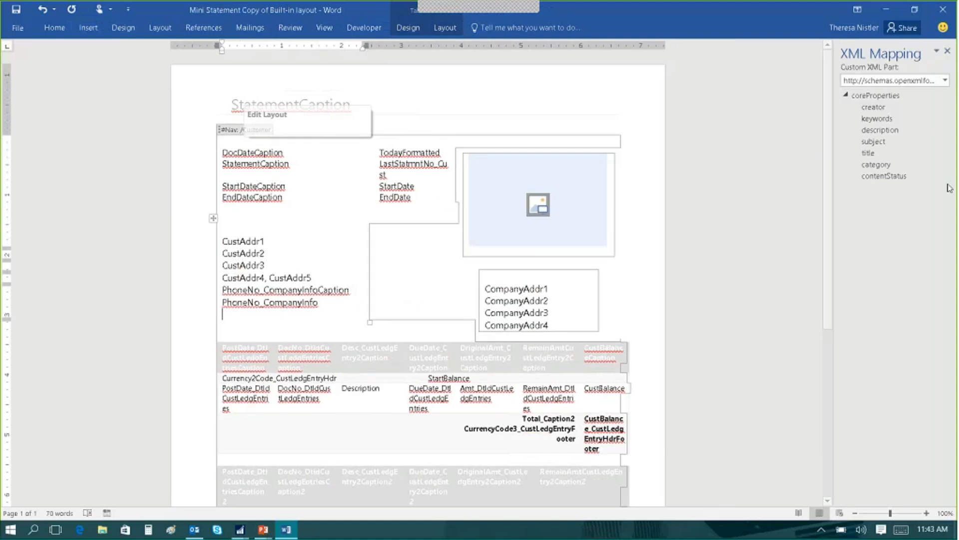
pyautogui.click(916, 82)
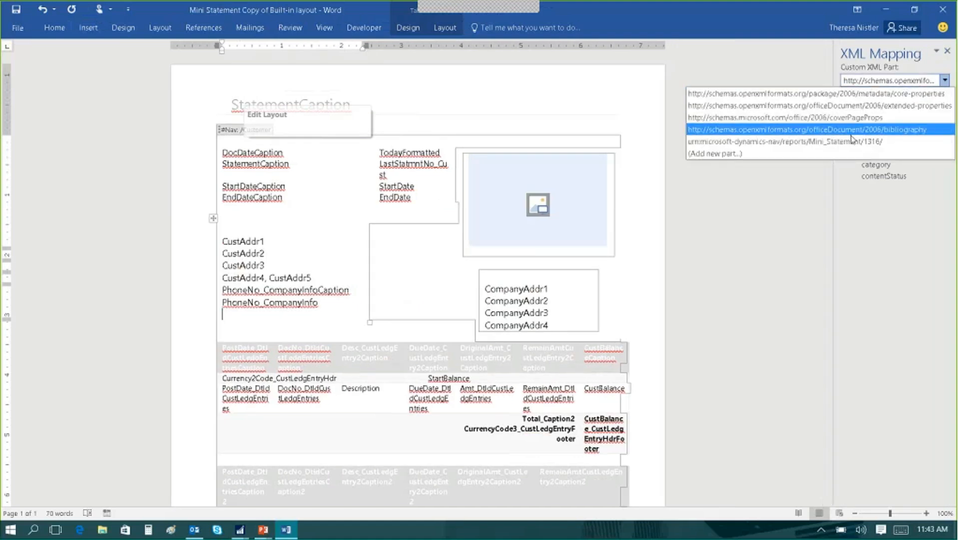
pyautogui.click(852, 142)
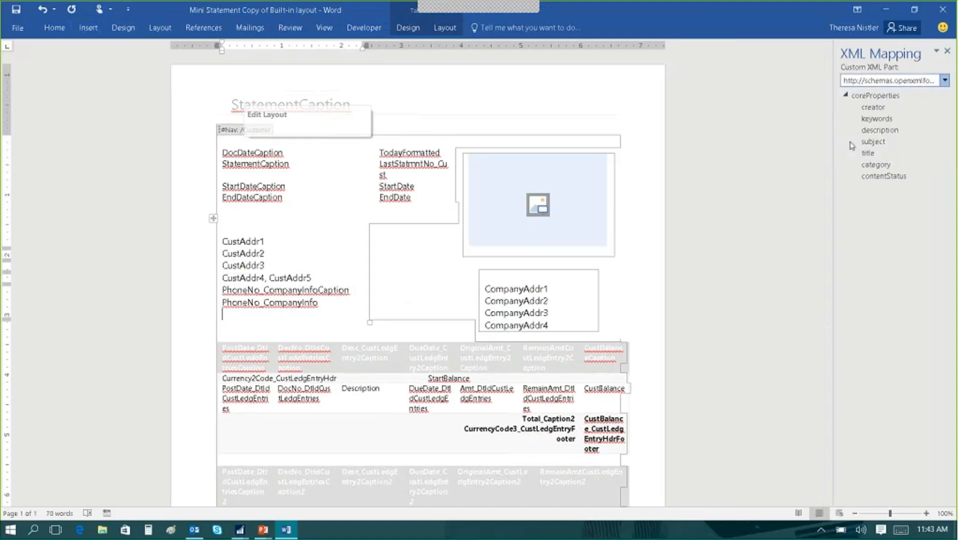
# Insert the CustAddr6 field from Customer > Integer as a plain text content control on the blank line below PhoneNo_CompanyInfo.
pyautogui.click(856, 107)
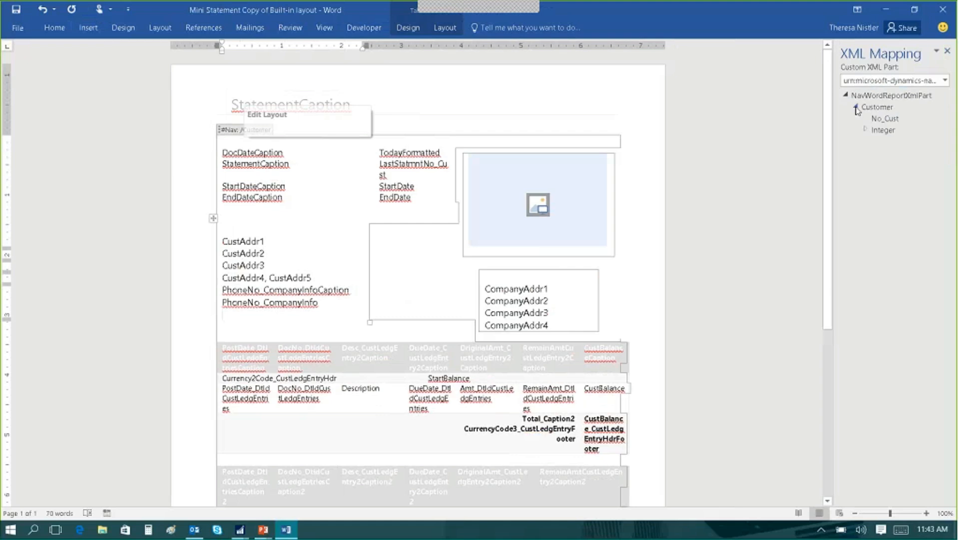
pyautogui.click(865, 129)
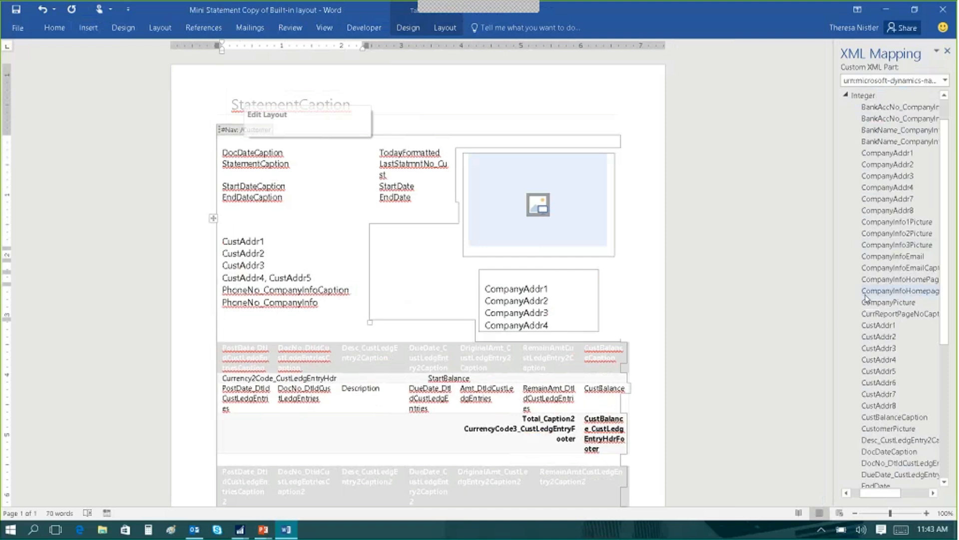
pyautogui.rightClick(884, 384)
pyautogui.moveTo(794, 390)
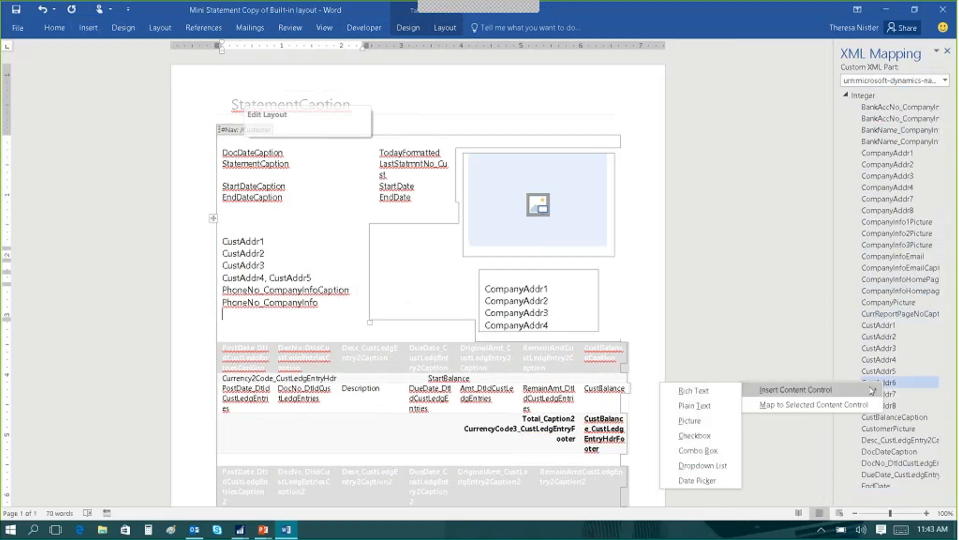
pyautogui.click(711, 406)
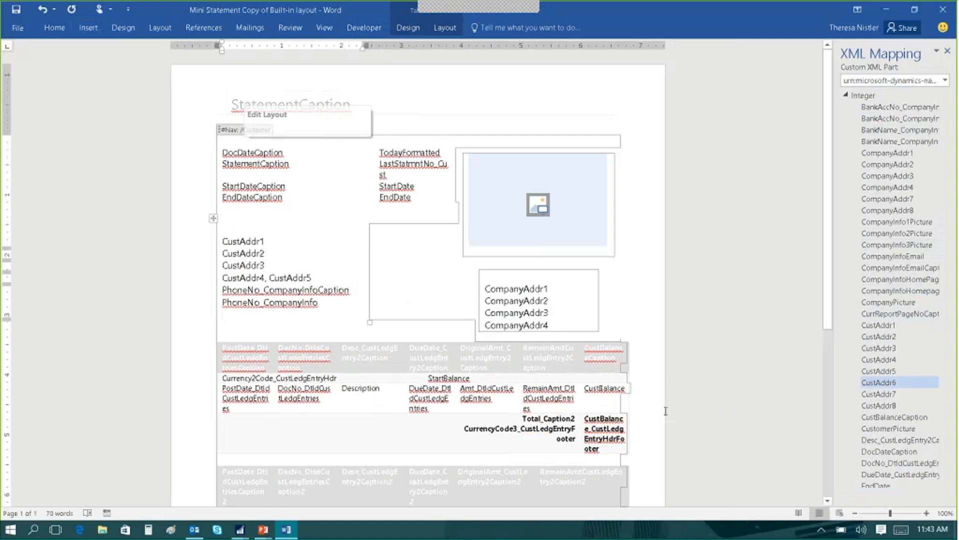
pyautogui.click(222, 230)
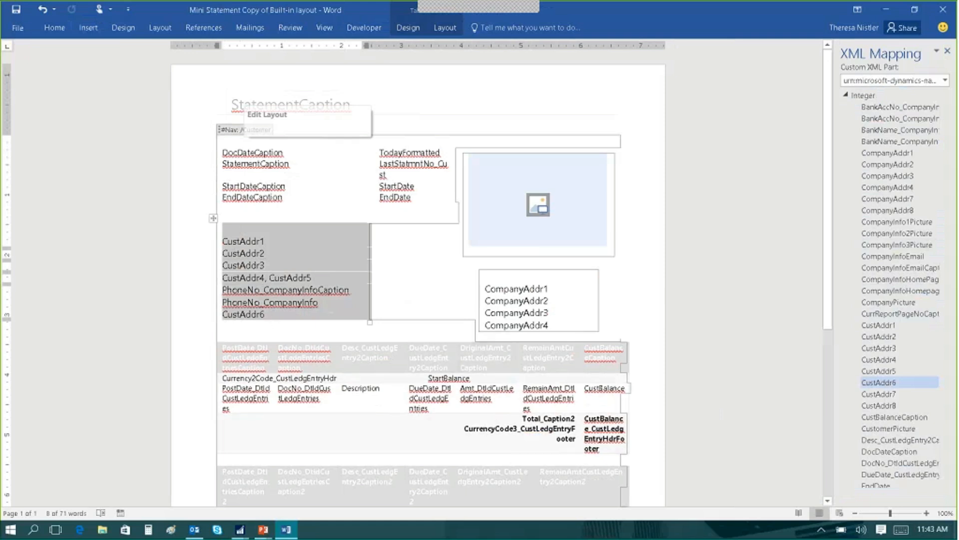
pyautogui.click(392, 329)
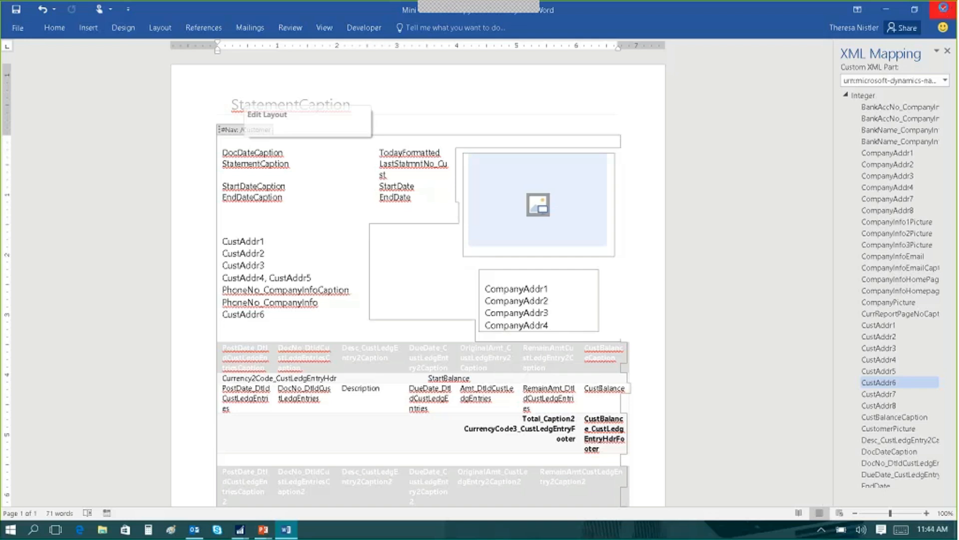
# Close the Word document and set the description of the edited Mini Statement layout to "Grayscale" in Dynamics NAV.
pyautogui.click(944, 7)
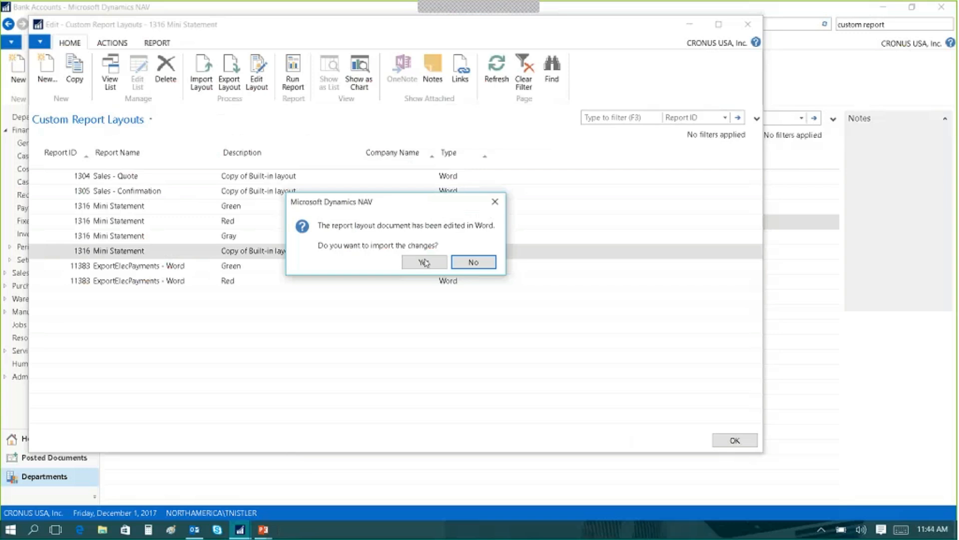
pyautogui.click(424, 261)
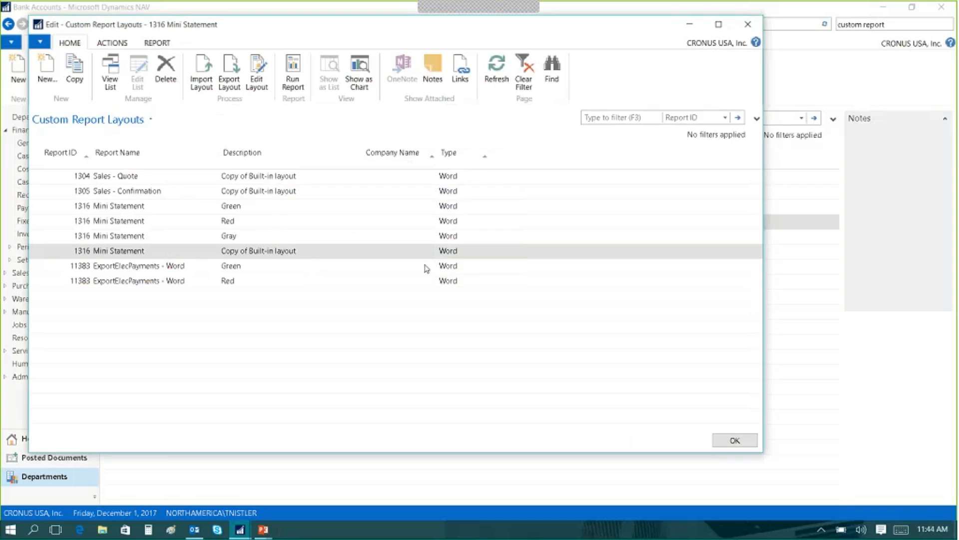
pyautogui.click(289, 252)
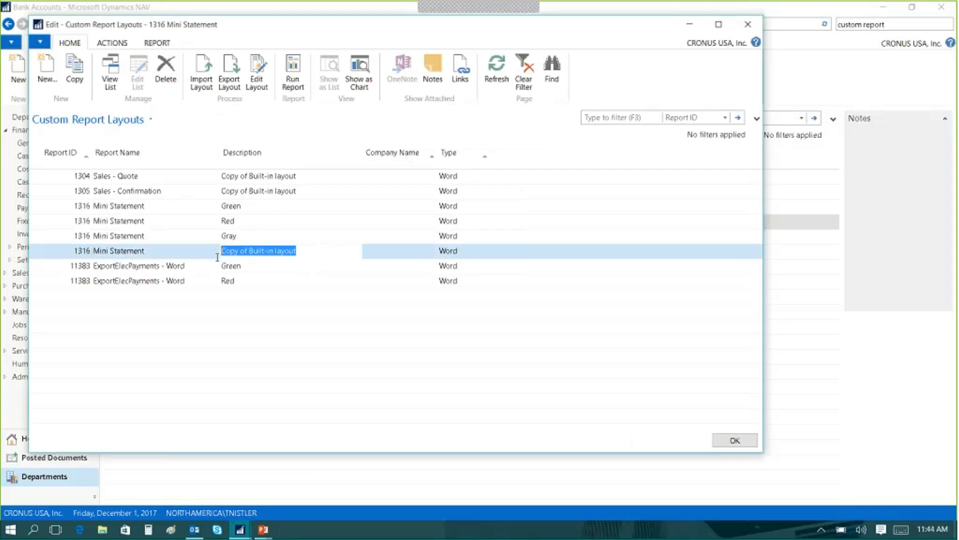
pyautogui.write('Grayscale')
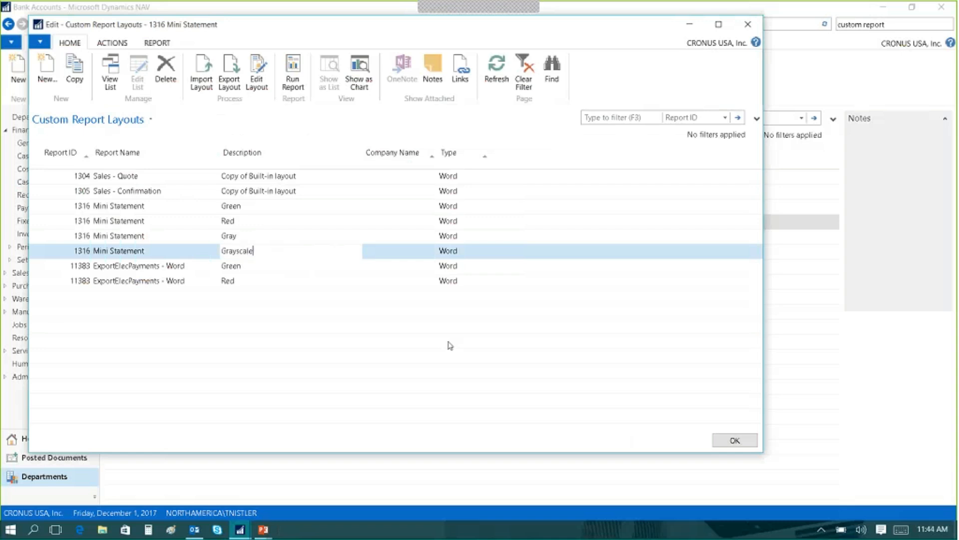
pyautogui.press('Tab')
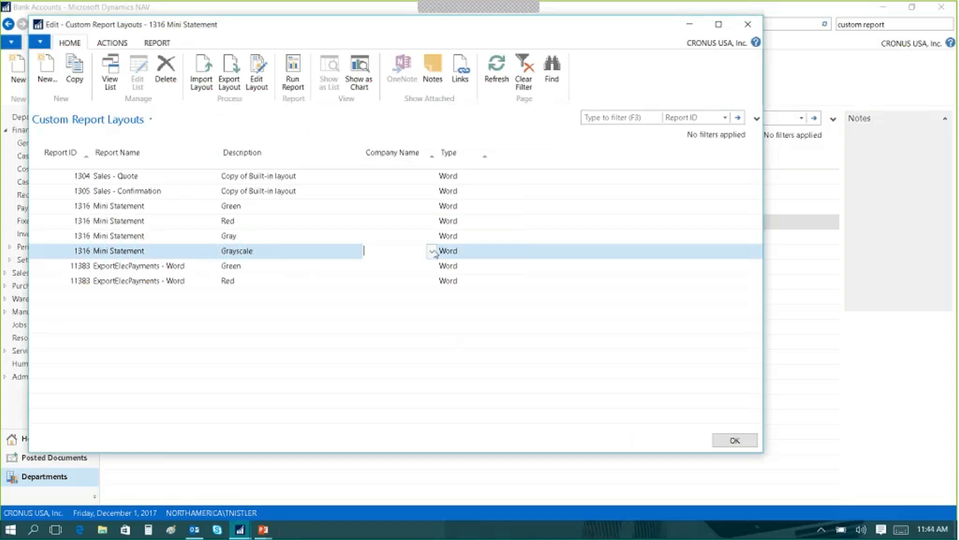
pyautogui.click(484, 256)
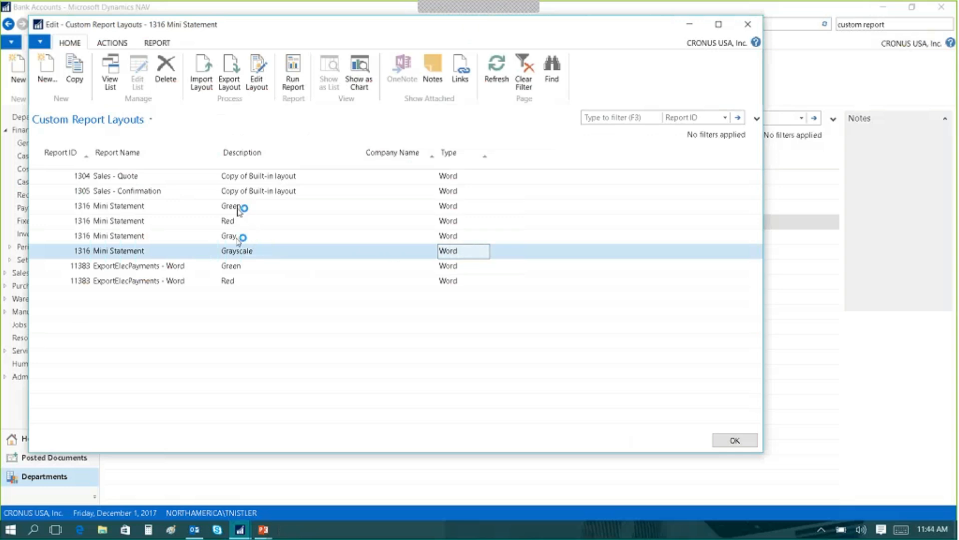
# Close the custom report layouts, search for "customer" and open the Customers list from Home.
pyautogui.click(734, 440)
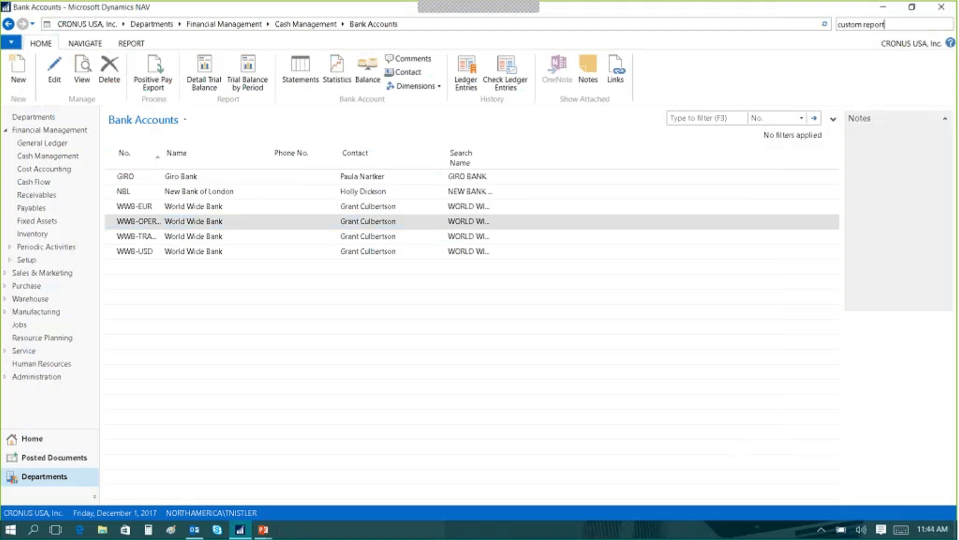
pyautogui.tripleClick(840, 25)
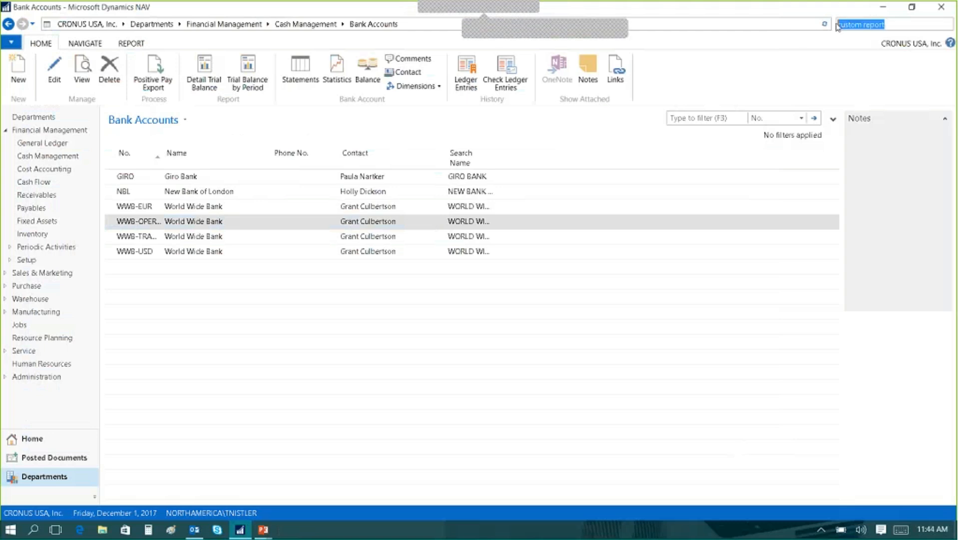
pyautogui.write('custo')
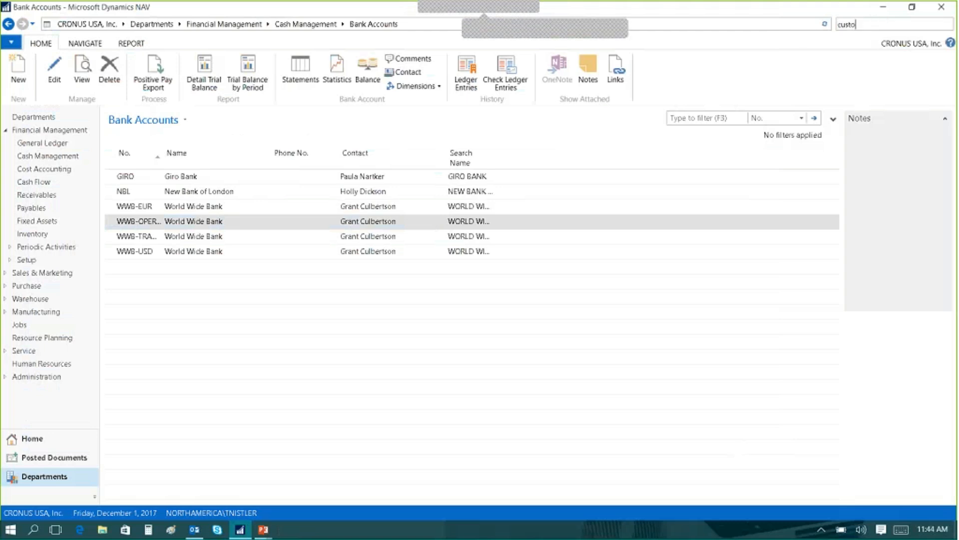
pyautogui.write('mer')
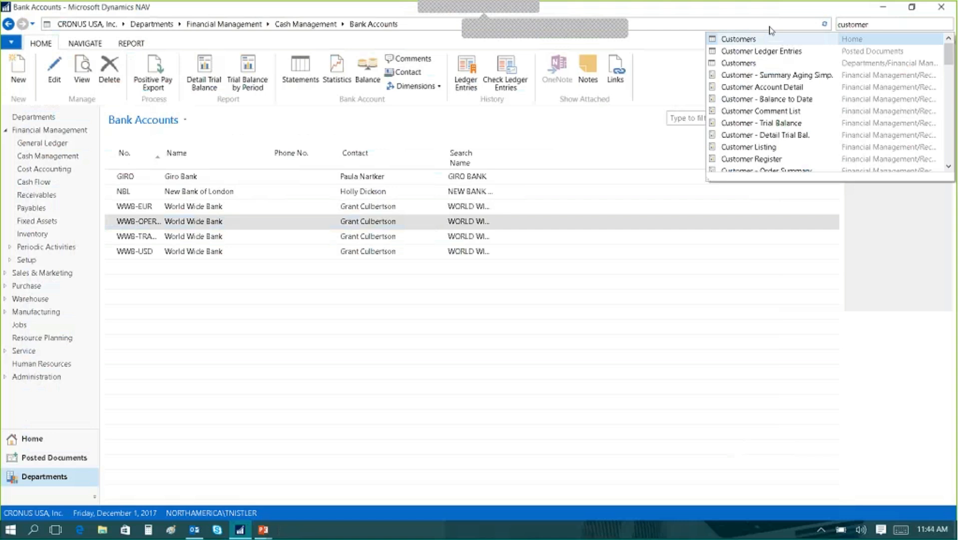
pyautogui.click(745, 40)
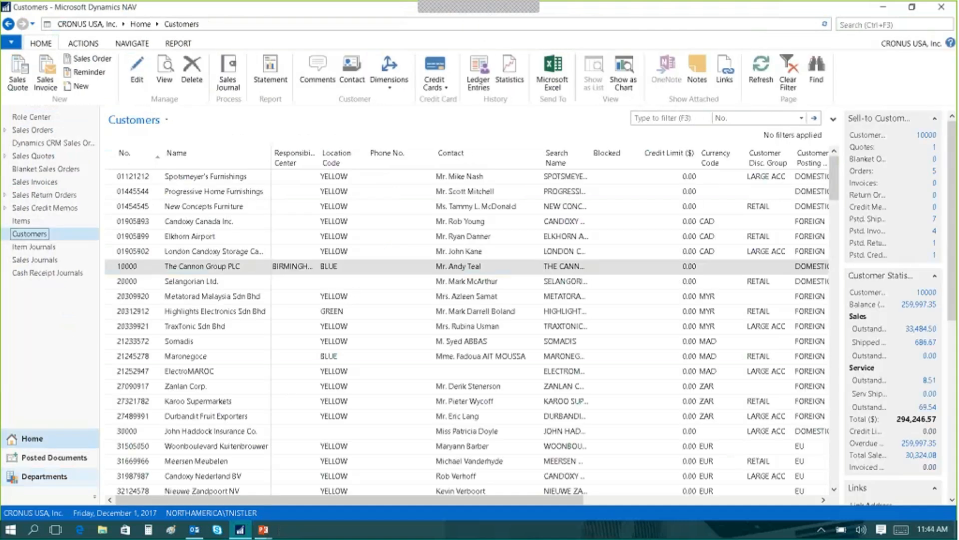
# Open the customer card of The Cannon Group PLC and show its document layouts.
pyautogui.click(130, 268)
pyautogui.doubleClick(130, 268)
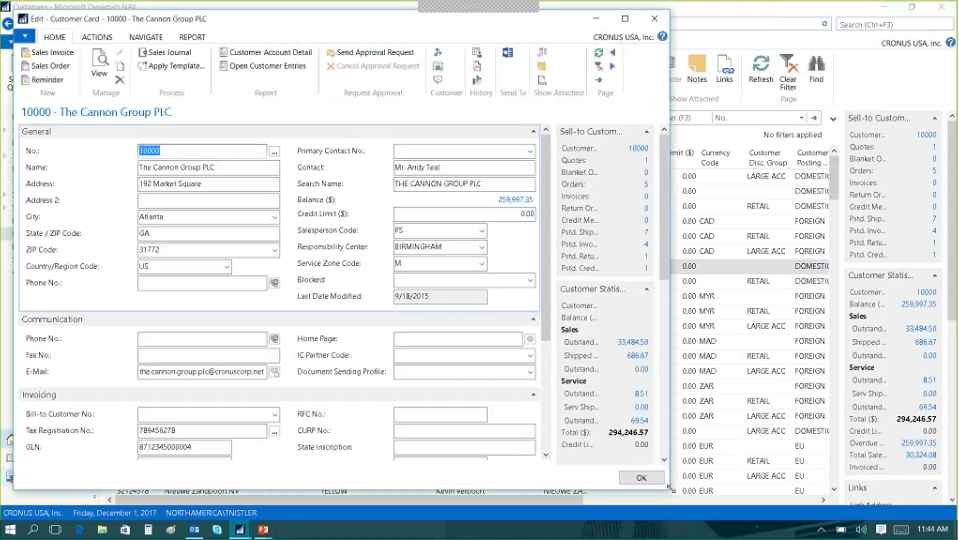
pyautogui.click(98, 38)
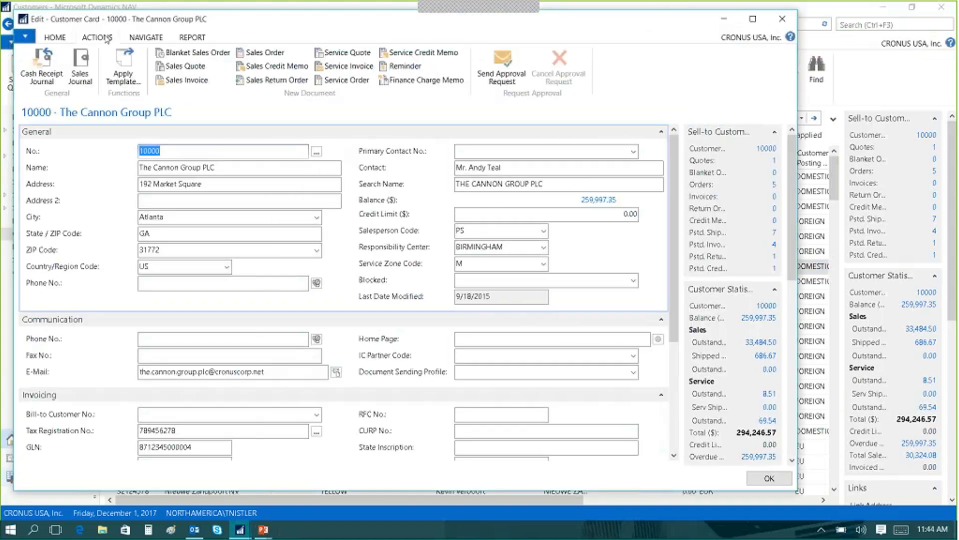
pyautogui.click(138, 38)
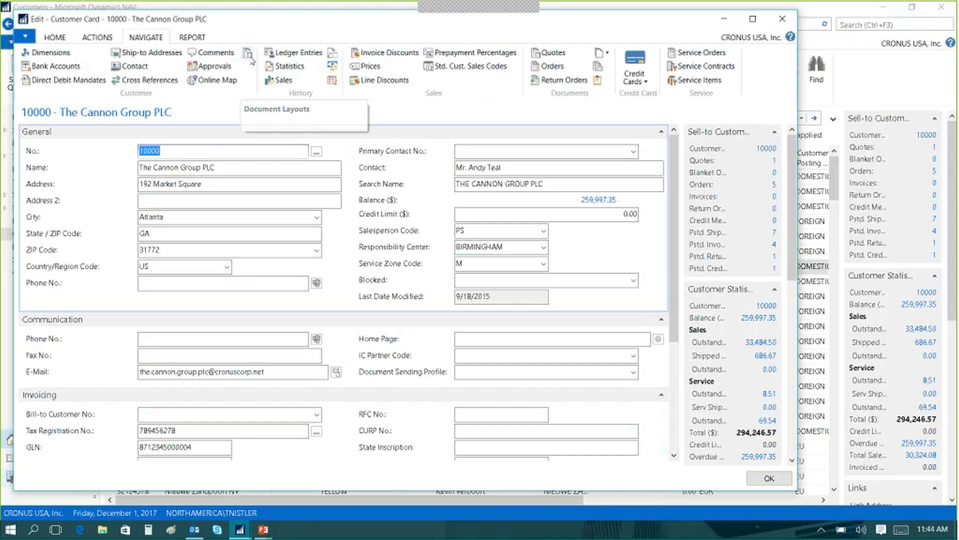
pyautogui.click(249, 53)
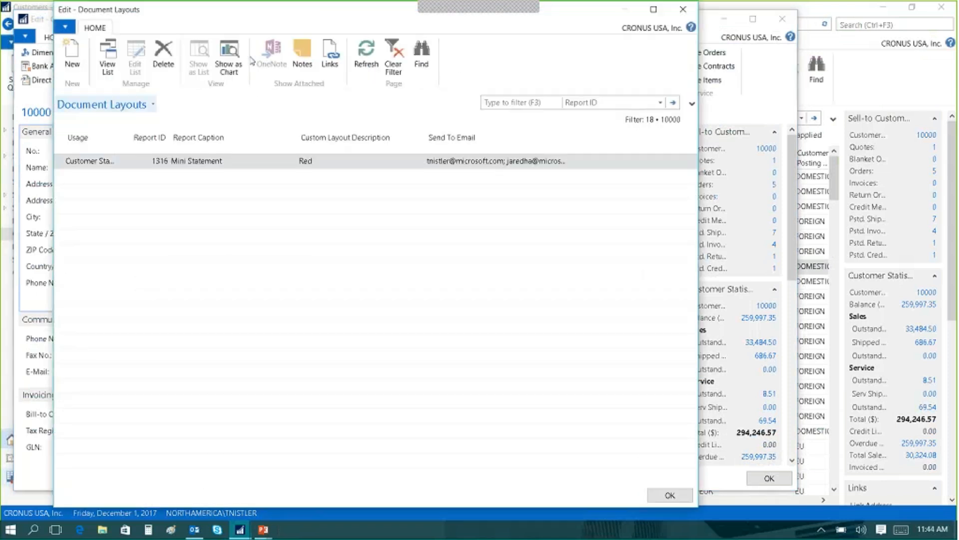
# Examine the available usage and report ID choices for the Mini Statement line in the document layouts.
pyautogui.click(98, 162)
pyautogui.click(111, 163)
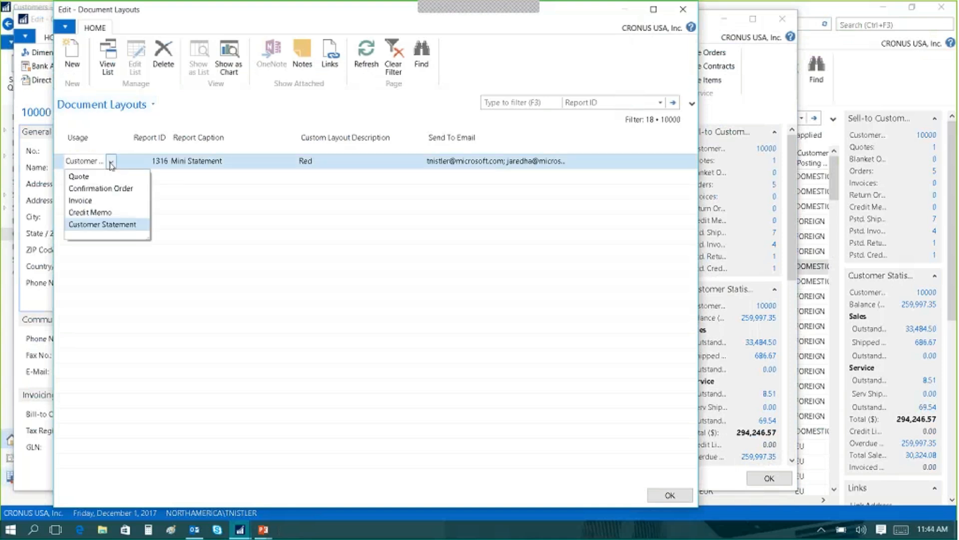
pyautogui.click(111, 165)
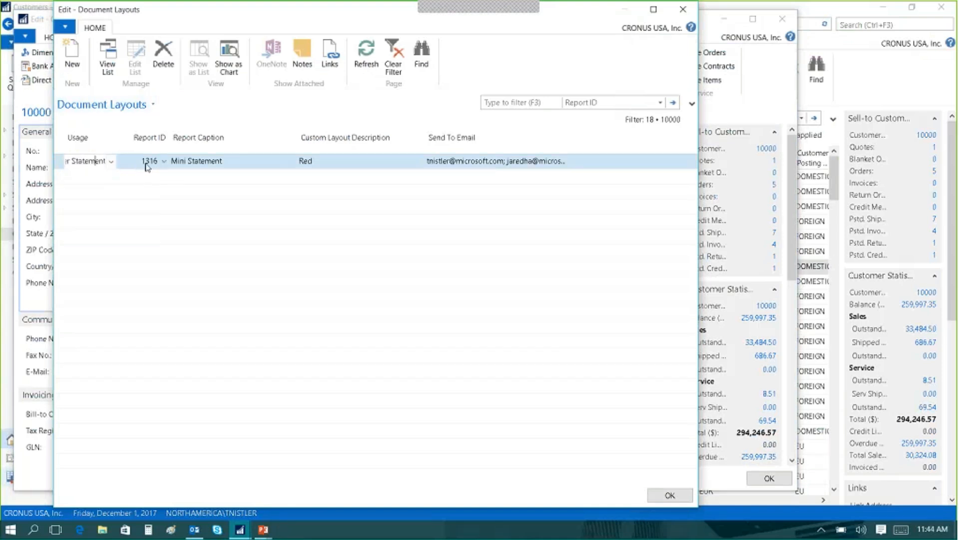
pyautogui.click(146, 165)
pyautogui.click(164, 162)
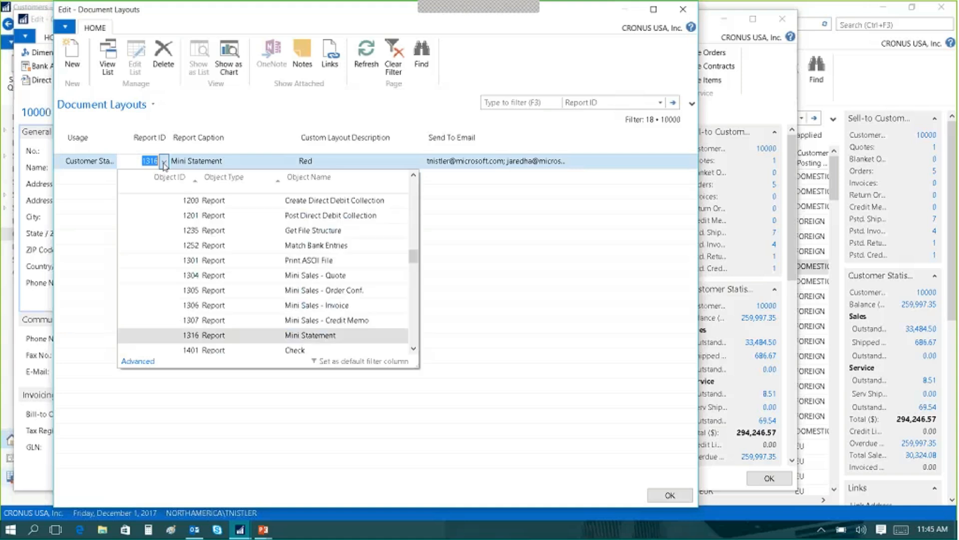
pyautogui.click(164, 163)
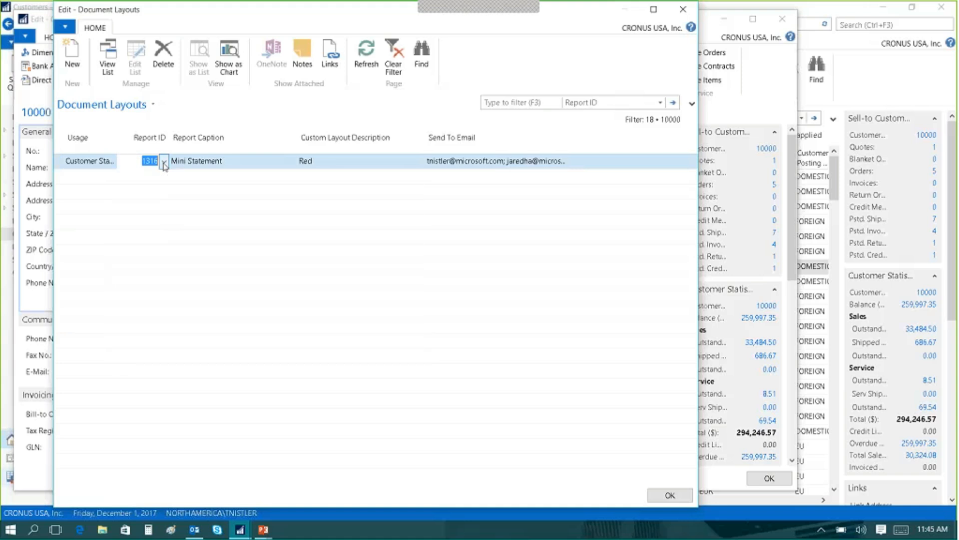
pyautogui.click(210, 165)
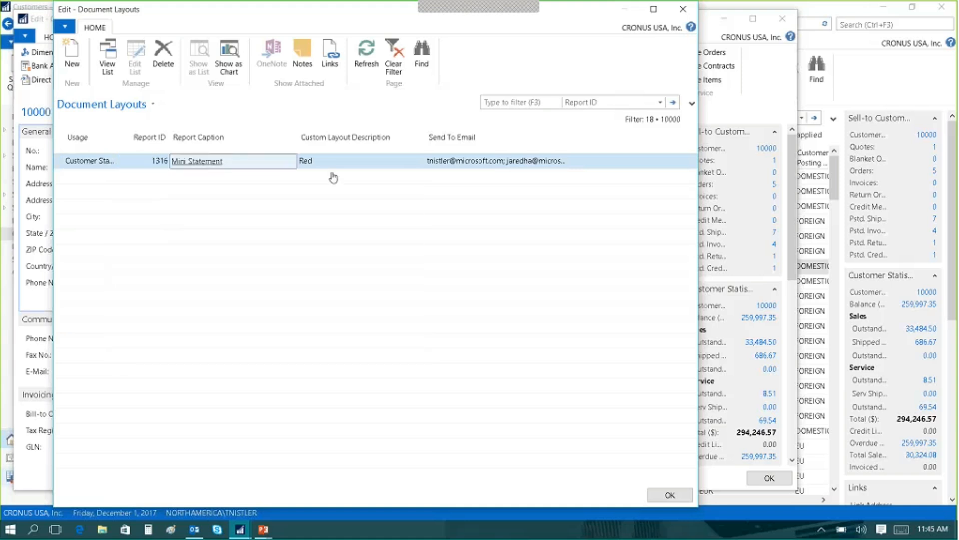
# Assign the Grayscale custom layout to the Mini Statement line, and close the document layouts and the customer card.
pyautogui.click(302, 163)
pyautogui.click(309, 165)
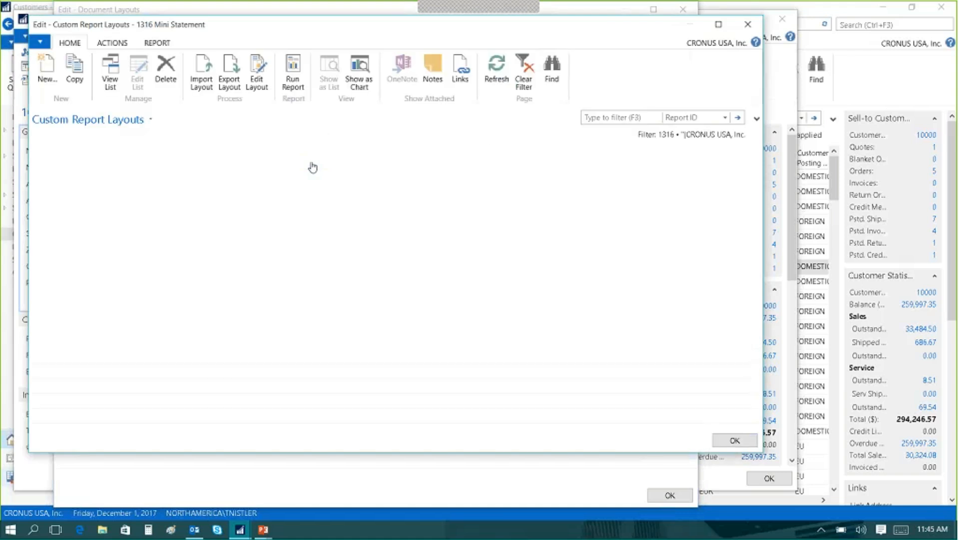
pyautogui.click(128, 221)
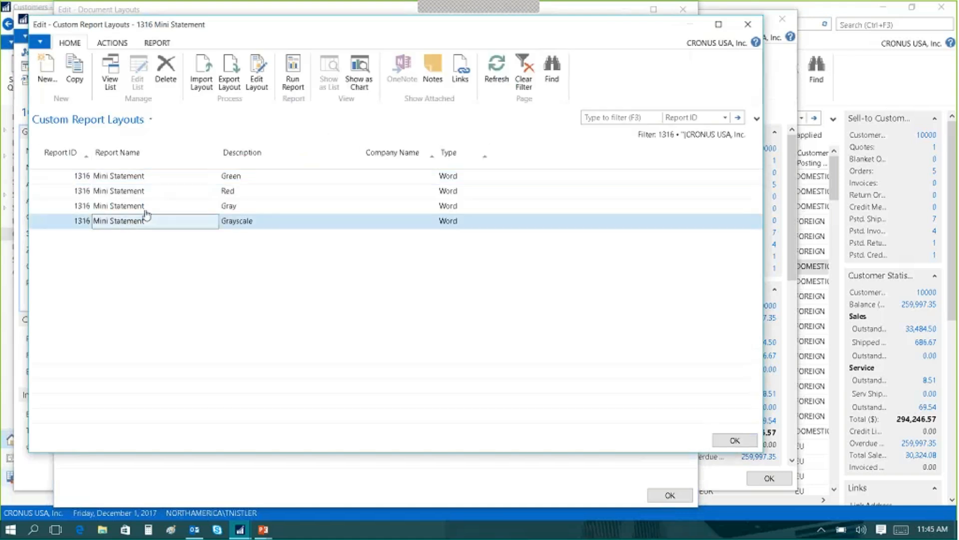
pyautogui.click(735, 441)
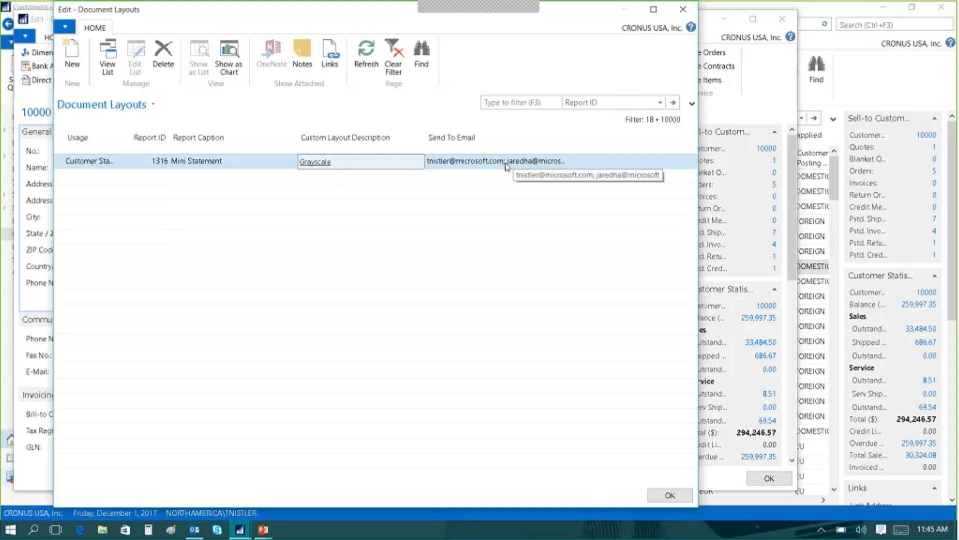
pyautogui.click(669, 496)
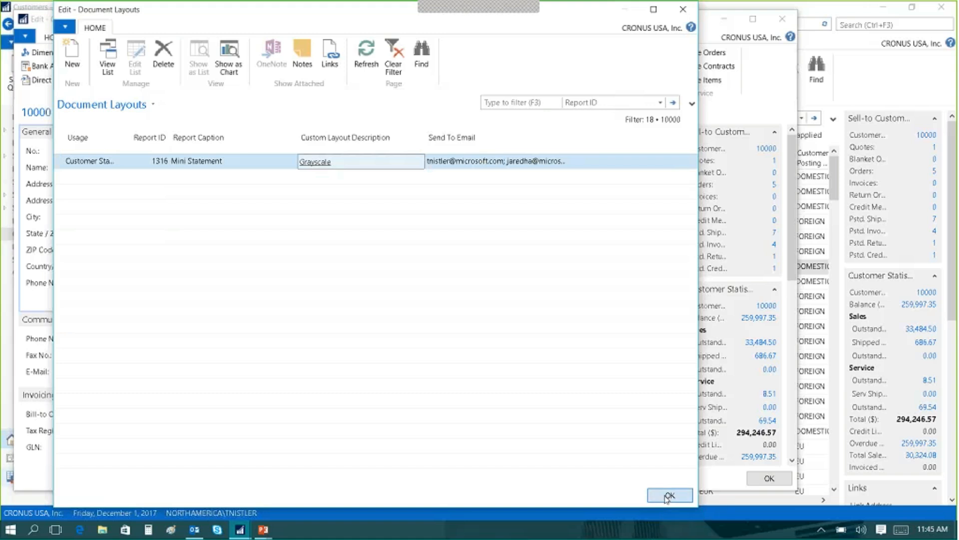
pyautogui.click(765, 478)
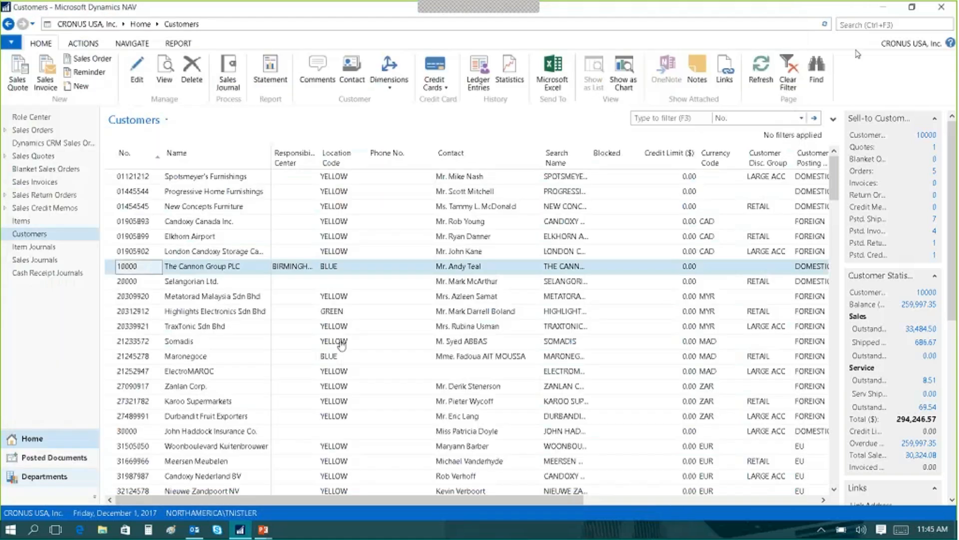
# Search for "sale report" and open Report Selection - Sales from the order processing setup.
pyautogui.click(856, 25)
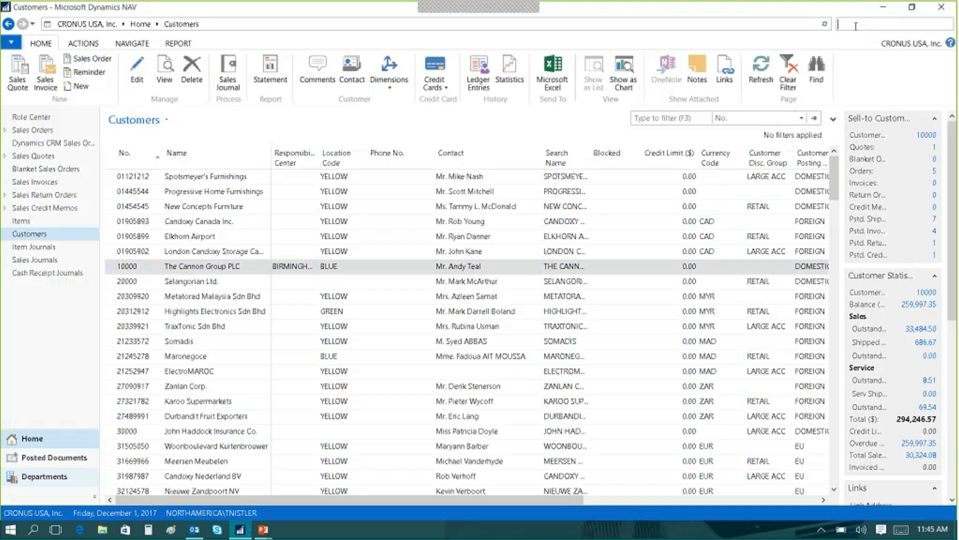
pyautogui.write('a')
pyautogui.write('ale')
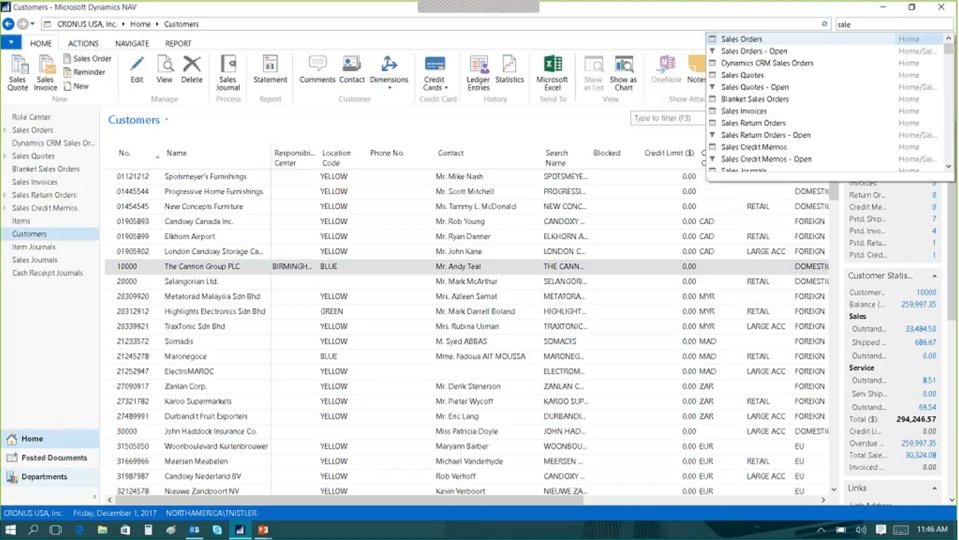
pyautogui.write(' report')
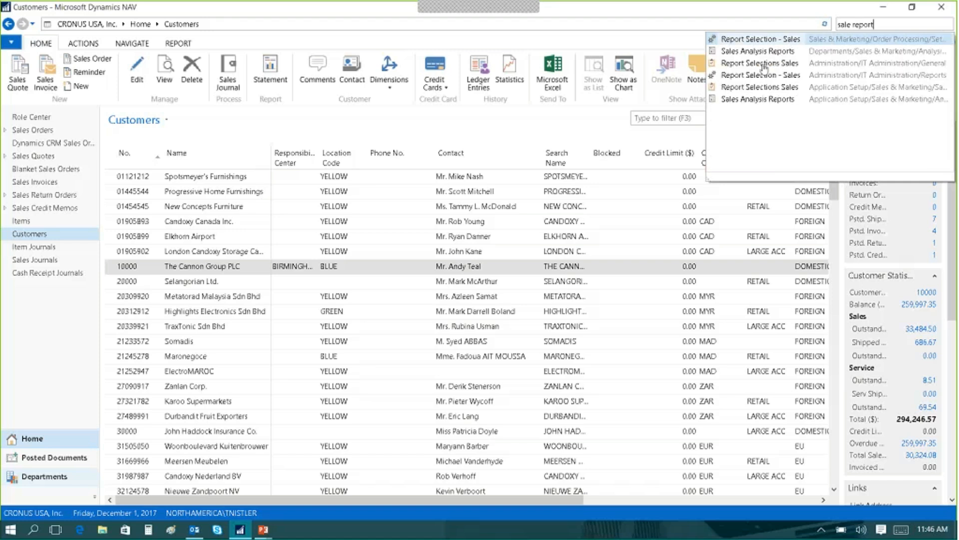
pyautogui.click(754, 39)
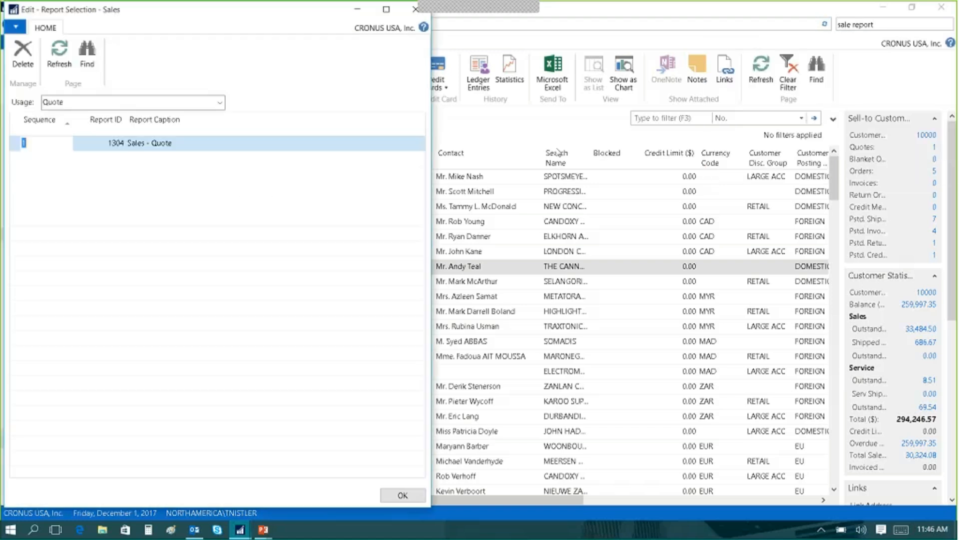
# Set the report selection usage to Customer Statement, check which report is assigned and close the window.
pyautogui.click(220, 102)
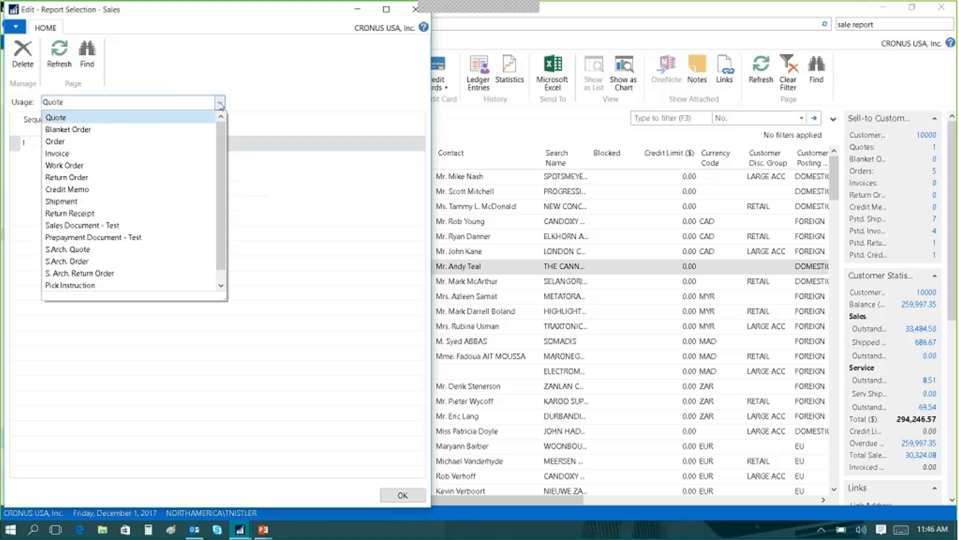
pyautogui.scroll(-2, 229, 203)
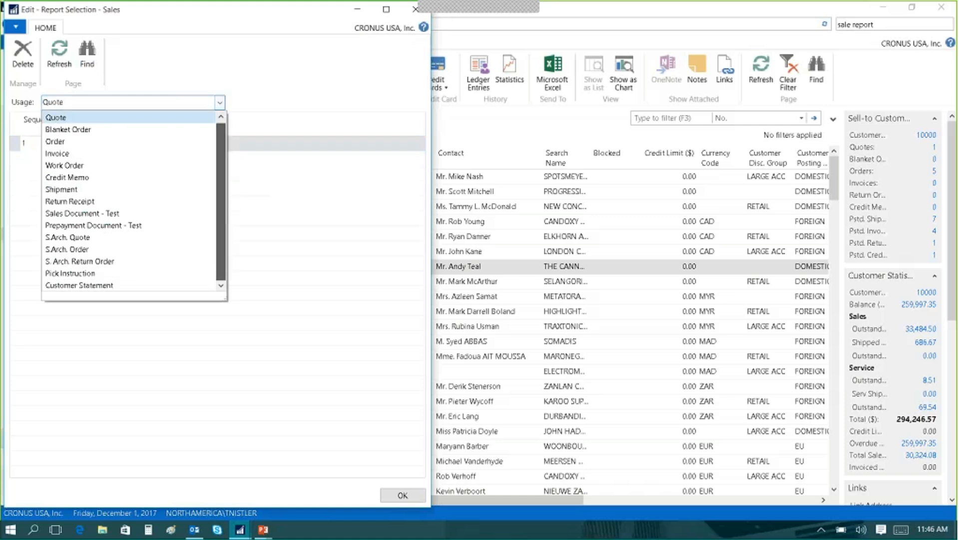
pyautogui.click(87, 288)
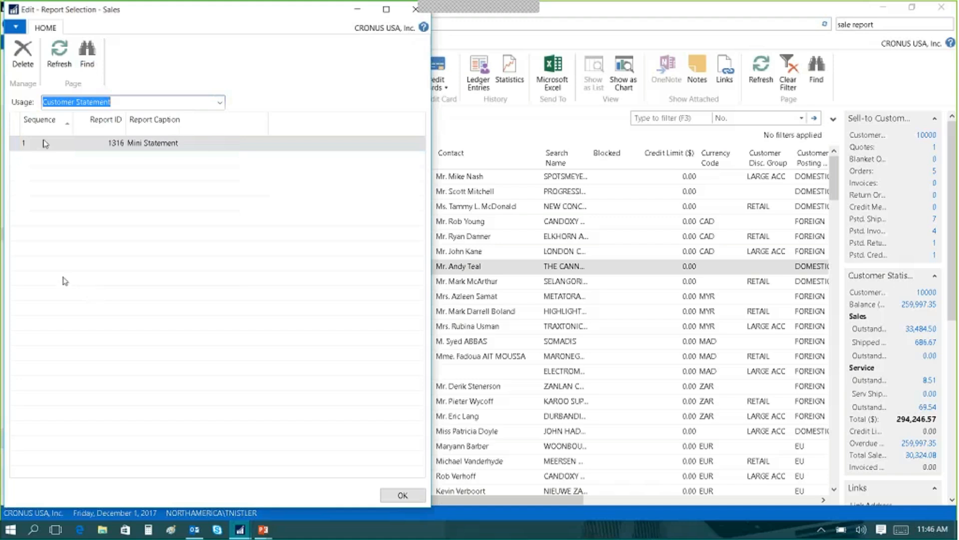
pyautogui.click(116, 145)
pyautogui.click(398, 495)
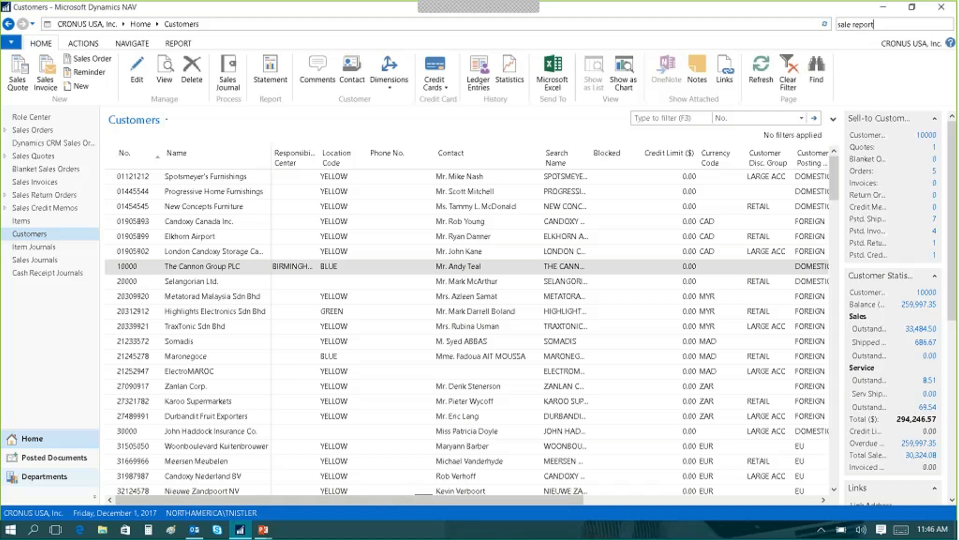
# Open the Mini Statement request from the Customers list and set its report output to Email.
pyautogui.click(276, 78)
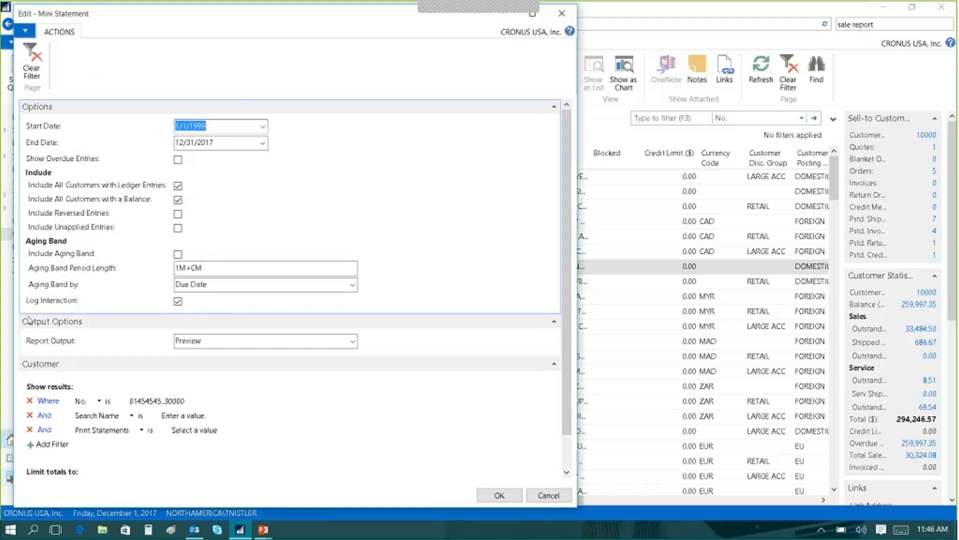
pyautogui.click(352, 342)
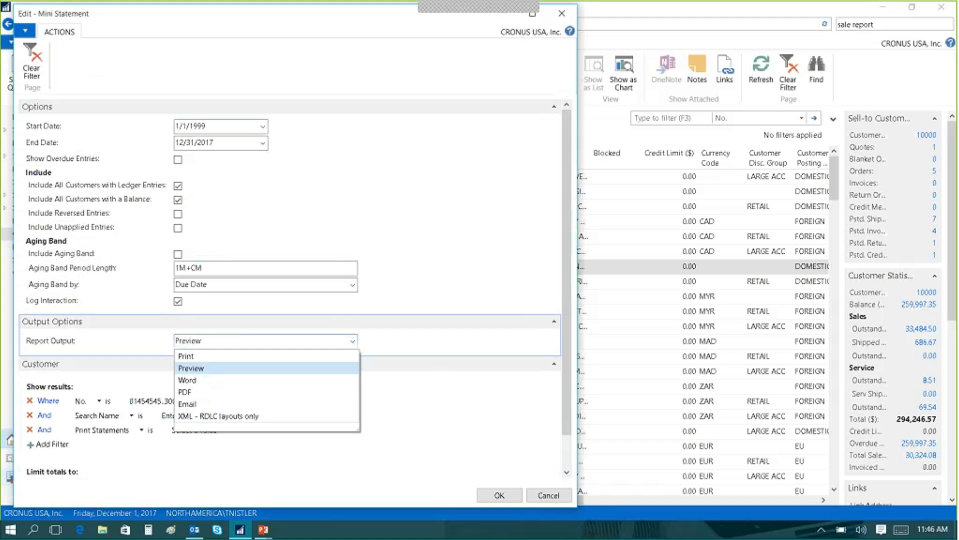
pyautogui.click(189, 404)
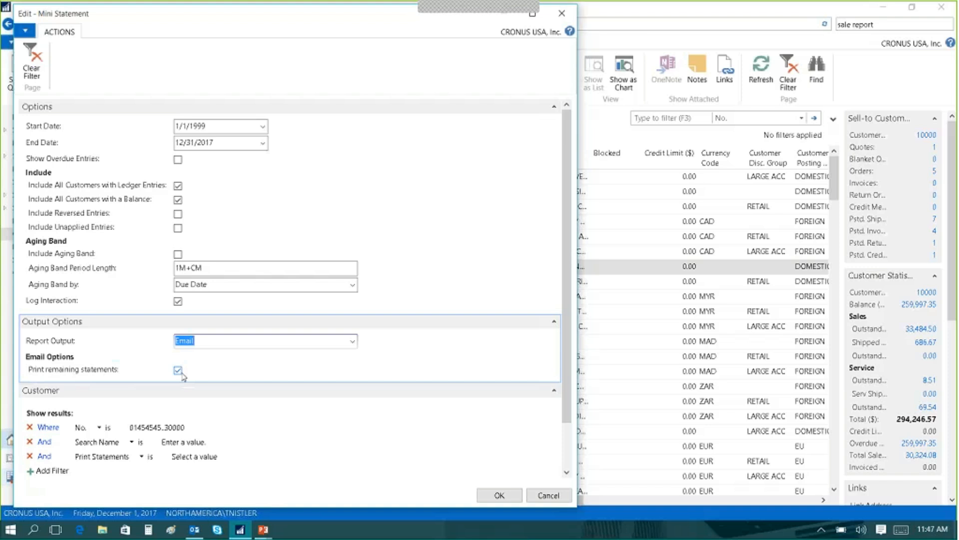
# Set the Mini Statement's report output to Preview and run the report.
pyautogui.click(352, 343)
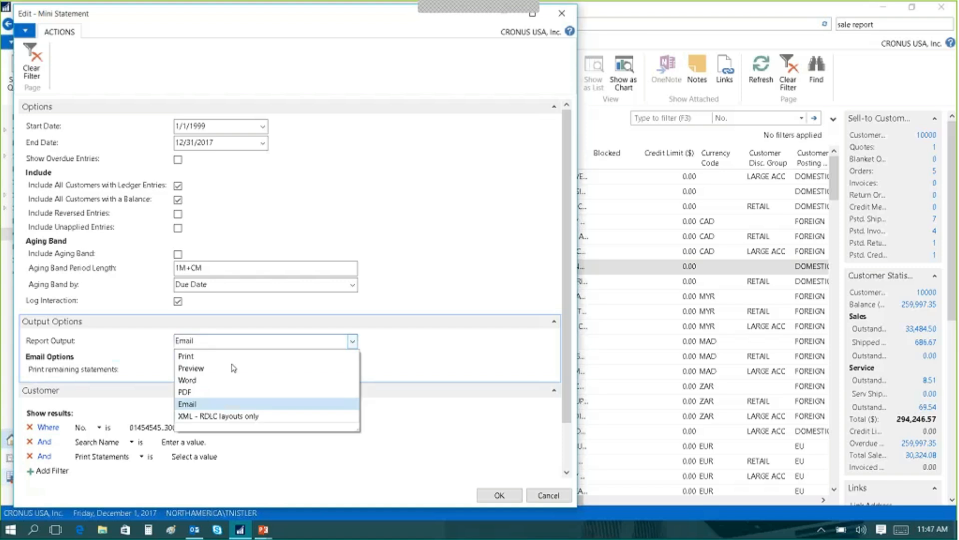
pyautogui.click(197, 369)
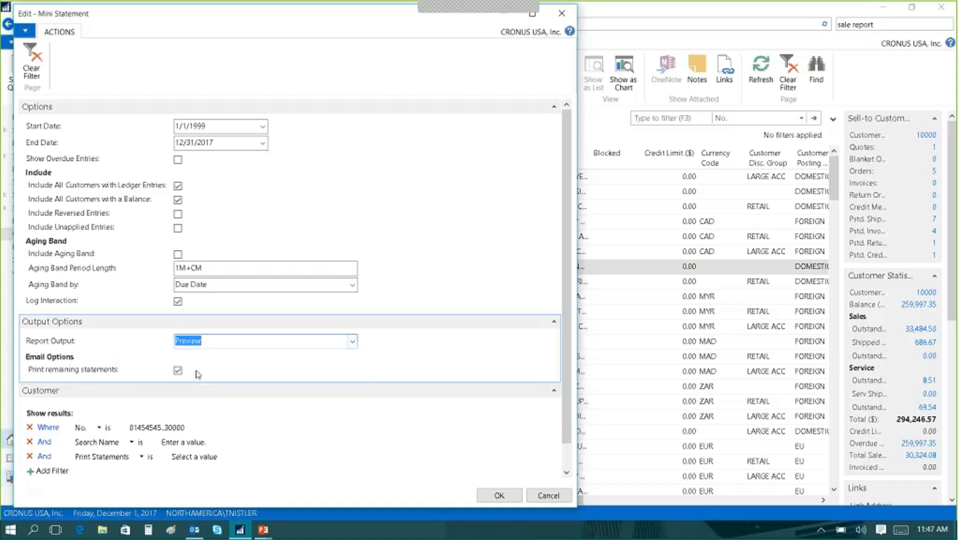
pyautogui.click(497, 501)
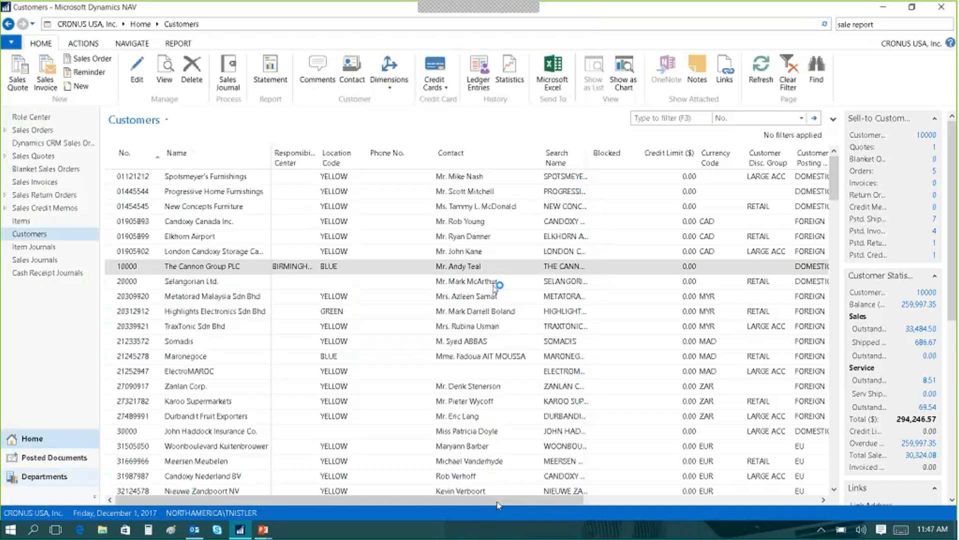
# Bring up the generated statement for New Concepts Furniture in Word.
pyautogui.click(490, 284)
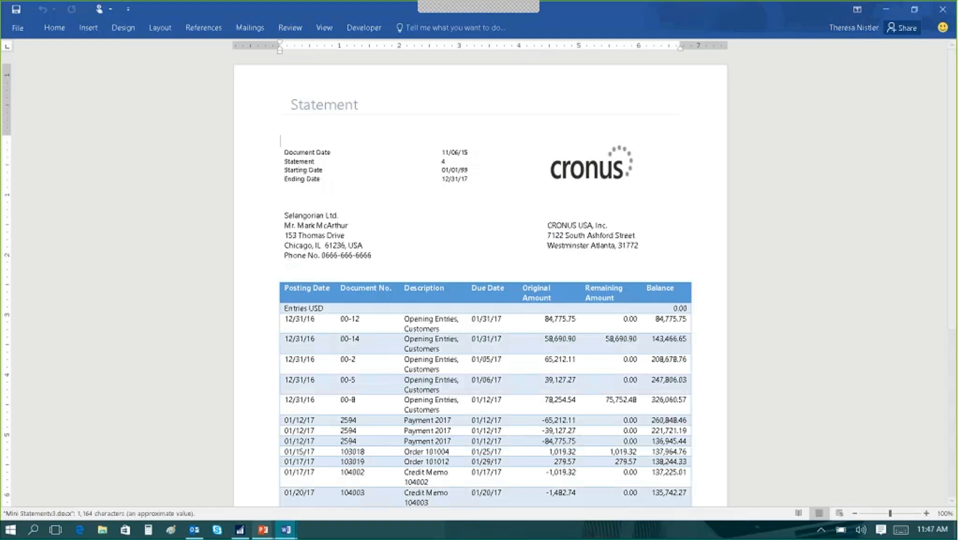
pyautogui.moveTo(286, 530)
pyautogui.click(200, 488)
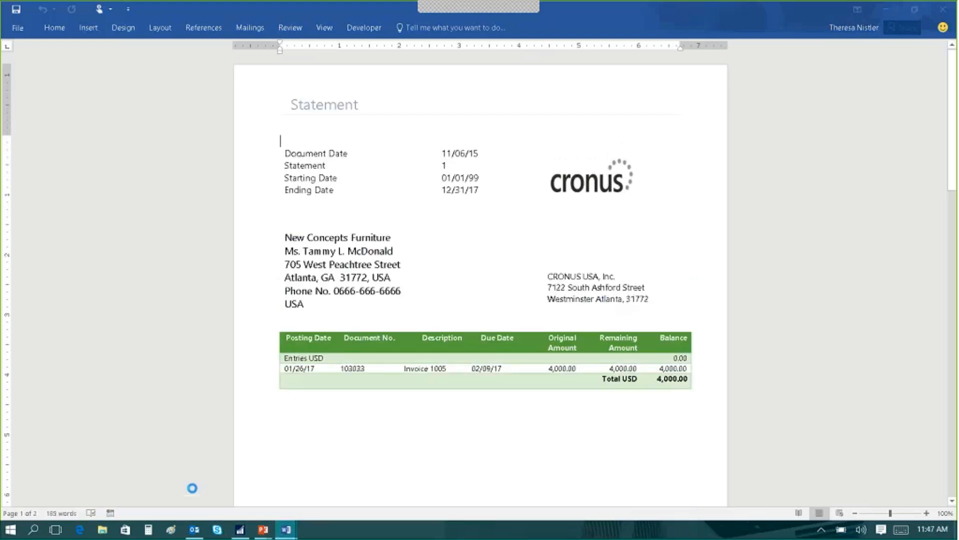
# Bring up the Mini Statementv2 document for The Cannon Group PLC and review its entries through to the total.
pyautogui.moveTo(287, 531)
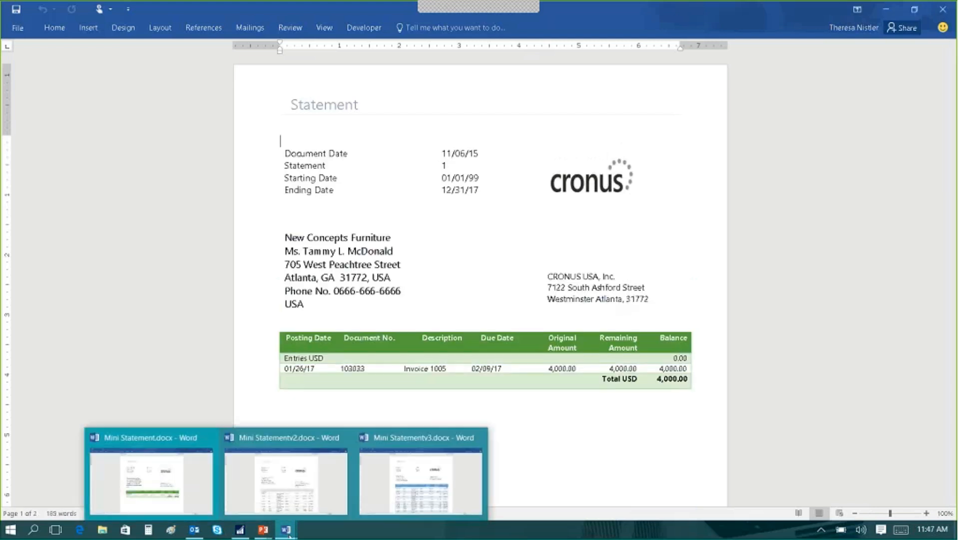
pyautogui.click(297, 481)
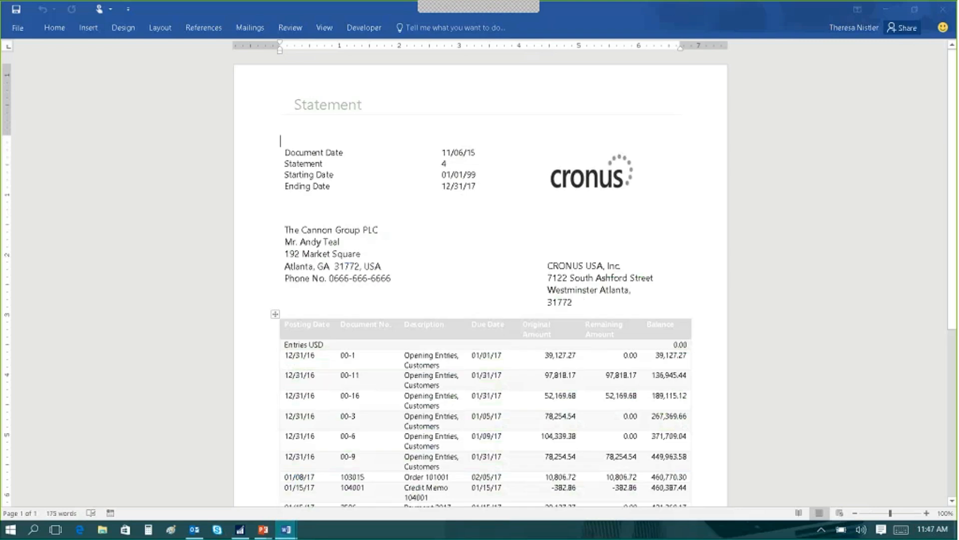
pyautogui.scroll(-5, 641, 329)
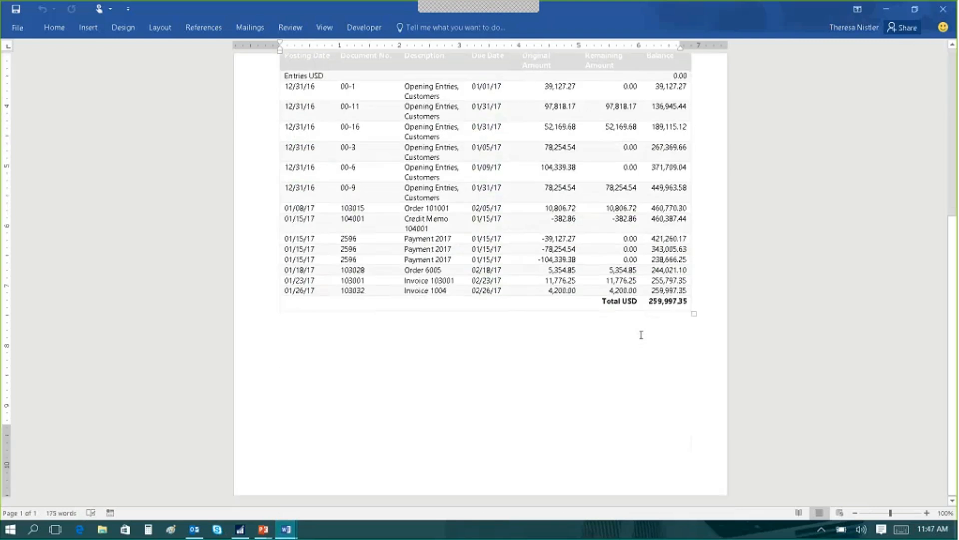
# Close all open statement documents in Word and open the Sales Orders list in Dynamics NAV.
pyautogui.click(937, 10)
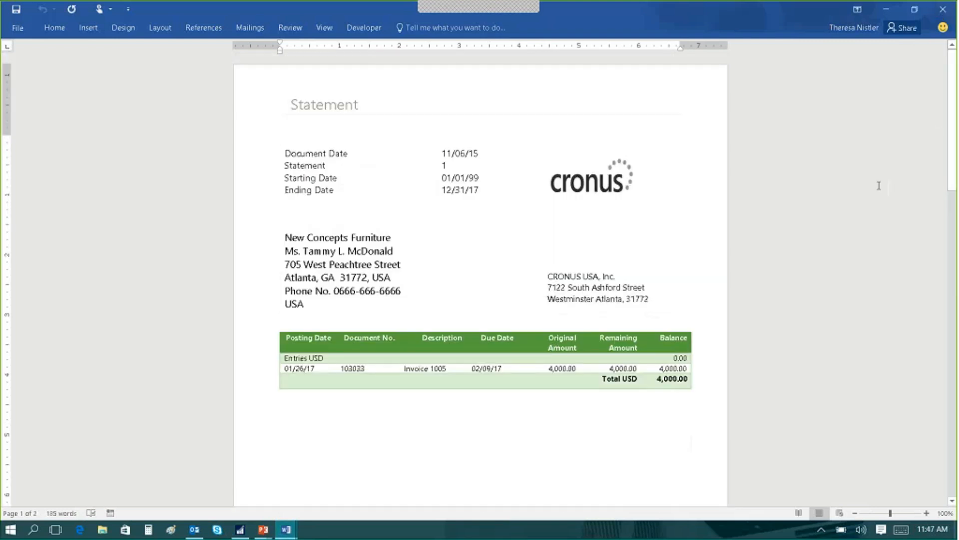
pyautogui.click(942, 11)
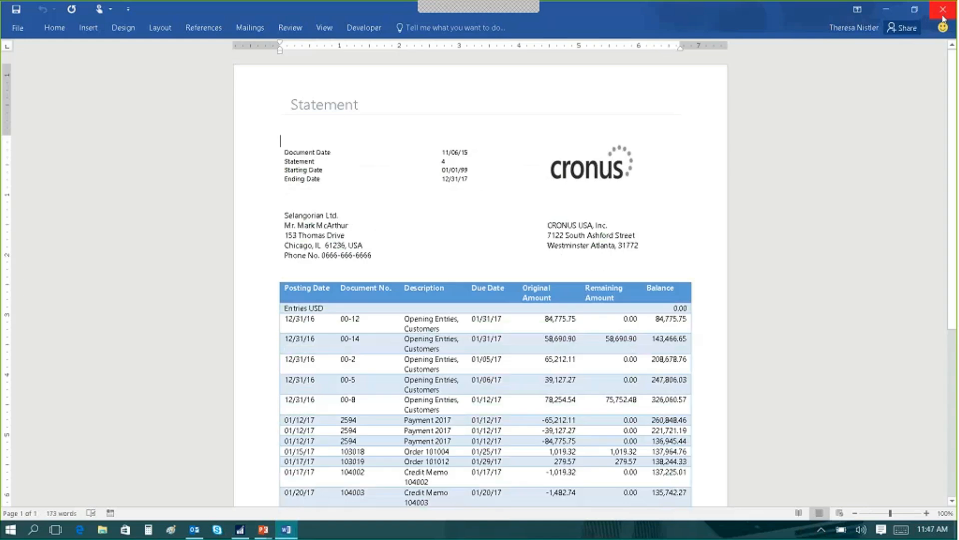
pyautogui.click(942, 11)
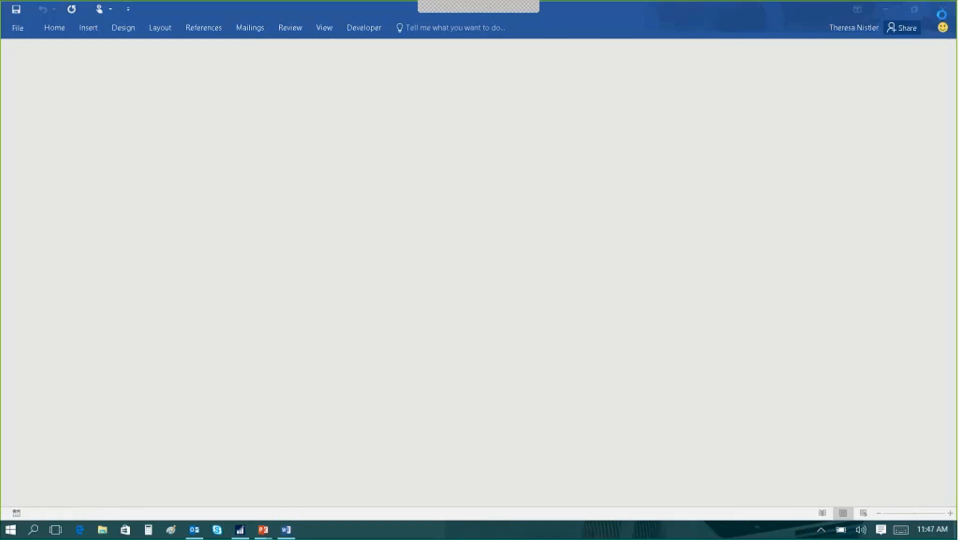
pyautogui.click(942, 11)
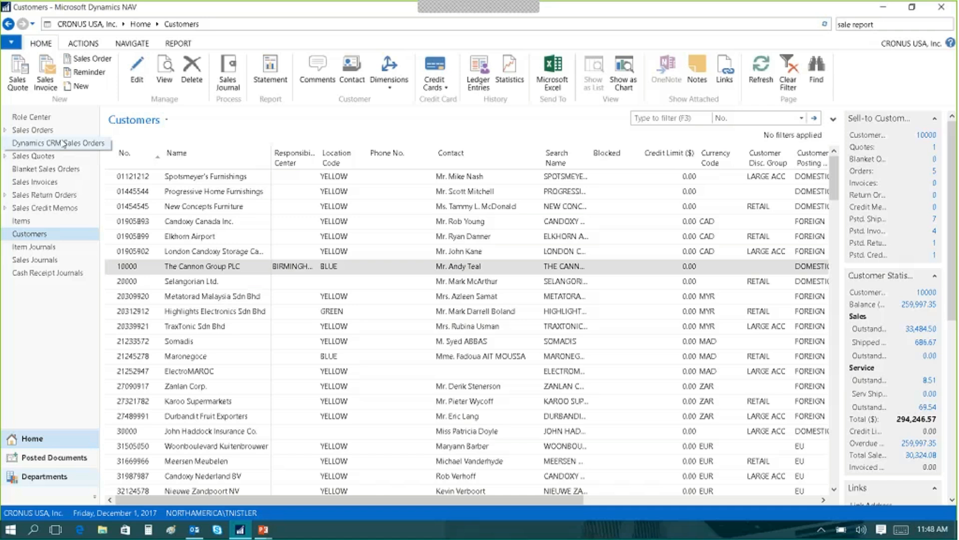
pyautogui.click(40, 131)
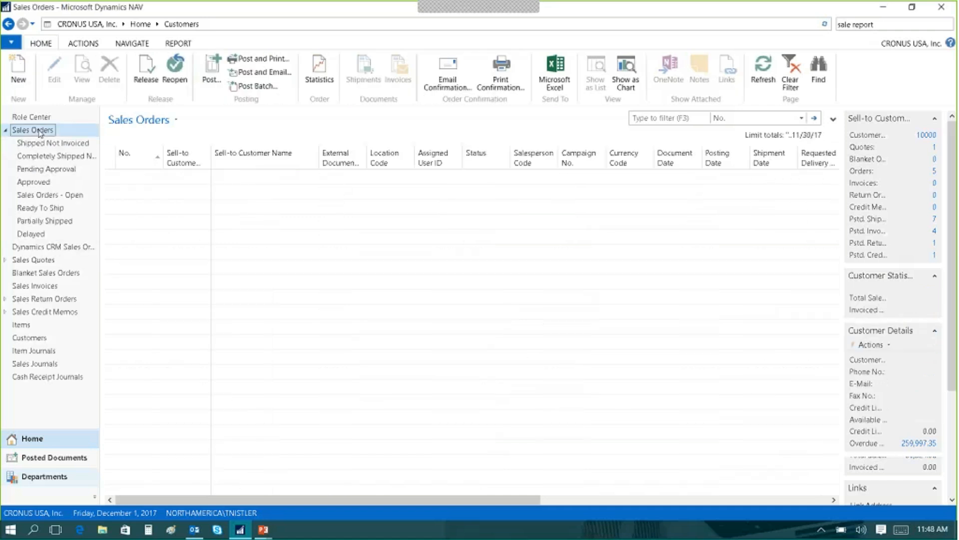
# Try to set the ANTWERP Conference Table quantity to 3 on the released John Haddock Insurance Co. sales order, and close the order.
pyautogui.doubleClick(140, 195)
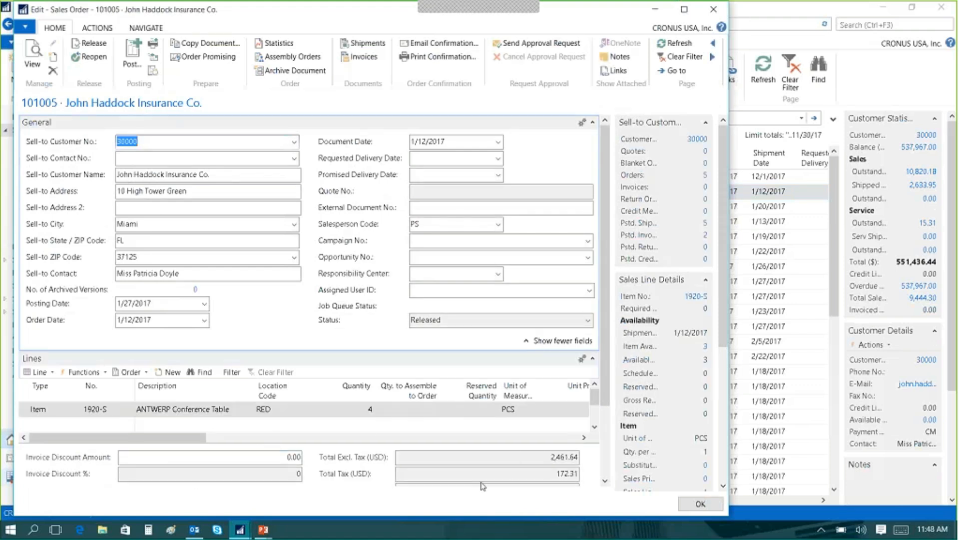
pyautogui.click(370, 409)
pyautogui.write('3')
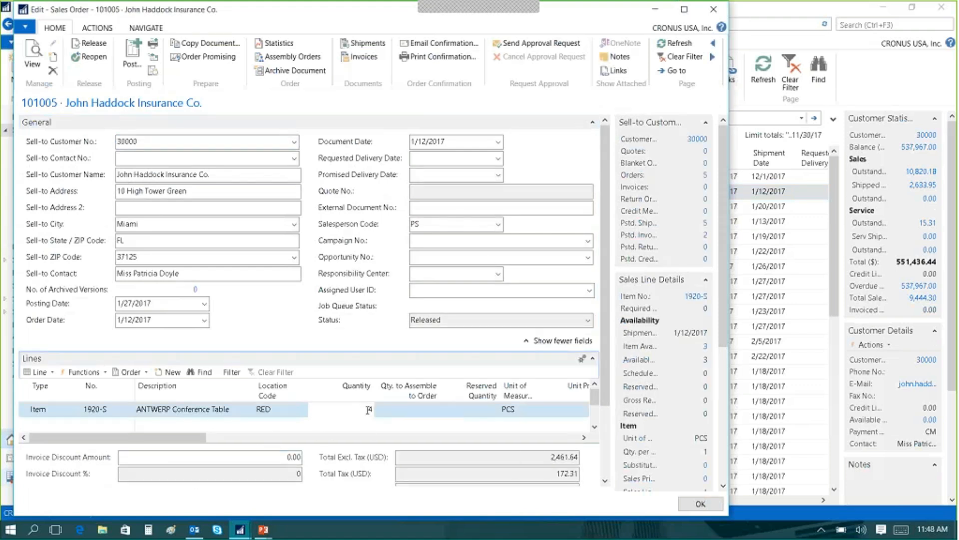
pyautogui.press('Tab')
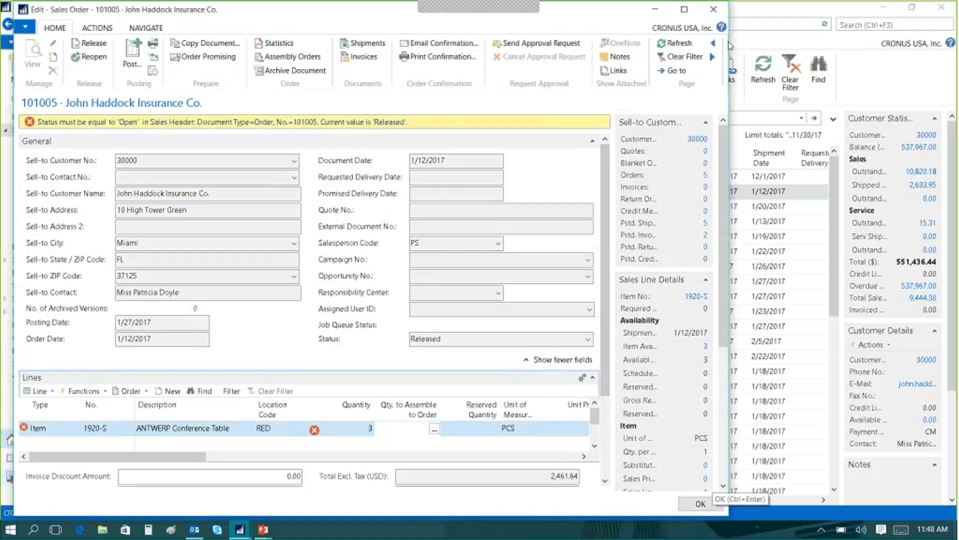
pyautogui.click(713, 9)
pyautogui.click(464, 280)
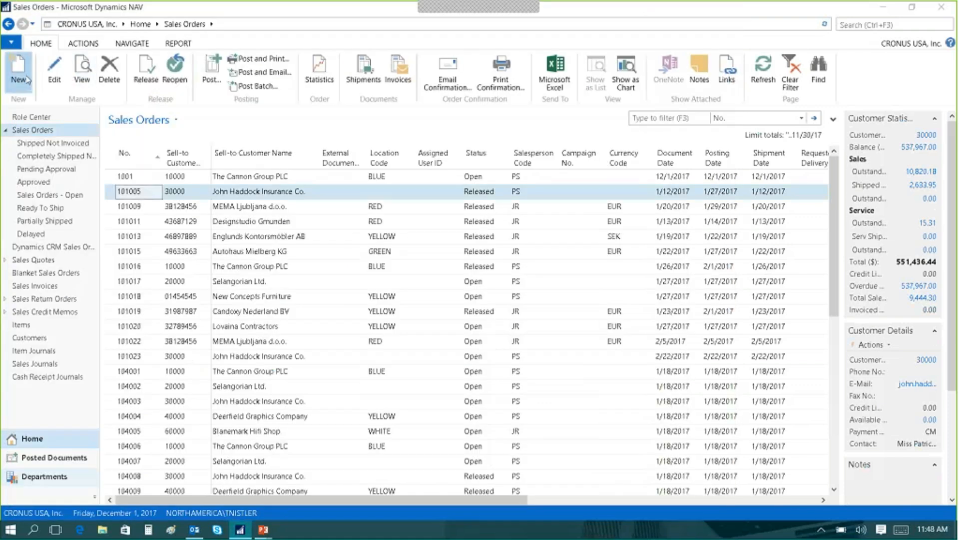
# Create a new sales order and assign its number from the S-ORD-1 number series.
pyautogui.click(19, 67)
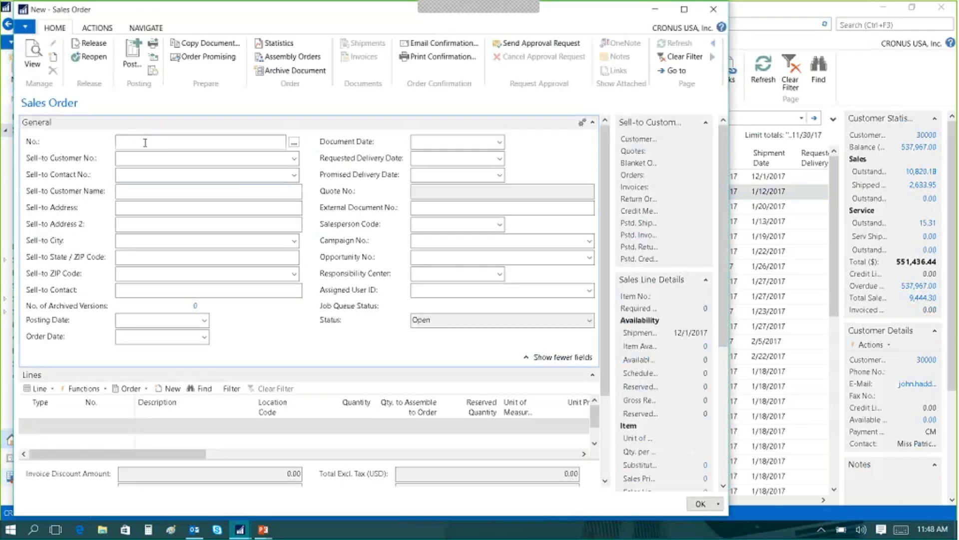
pyautogui.click(145, 142)
pyautogui.write('10000')
pyautogui.press('Tab')
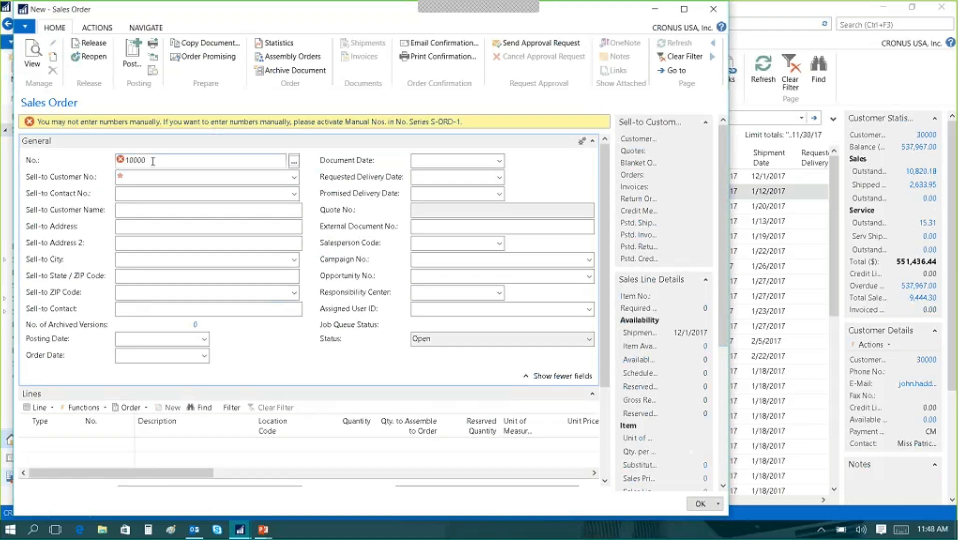
pyautogui.moveTo(152, 160); pyautogui.dragTo(92, 160)
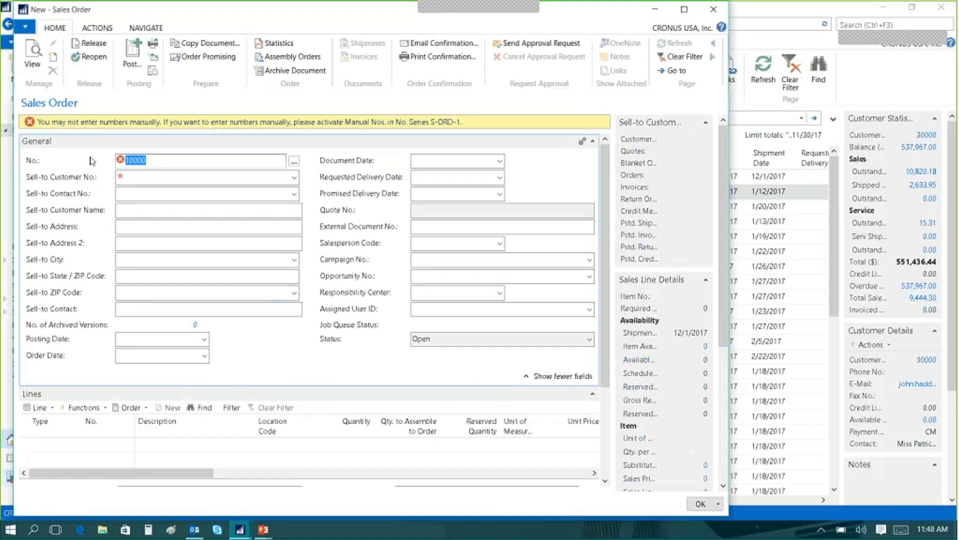
pyautogui.click(294, 163)
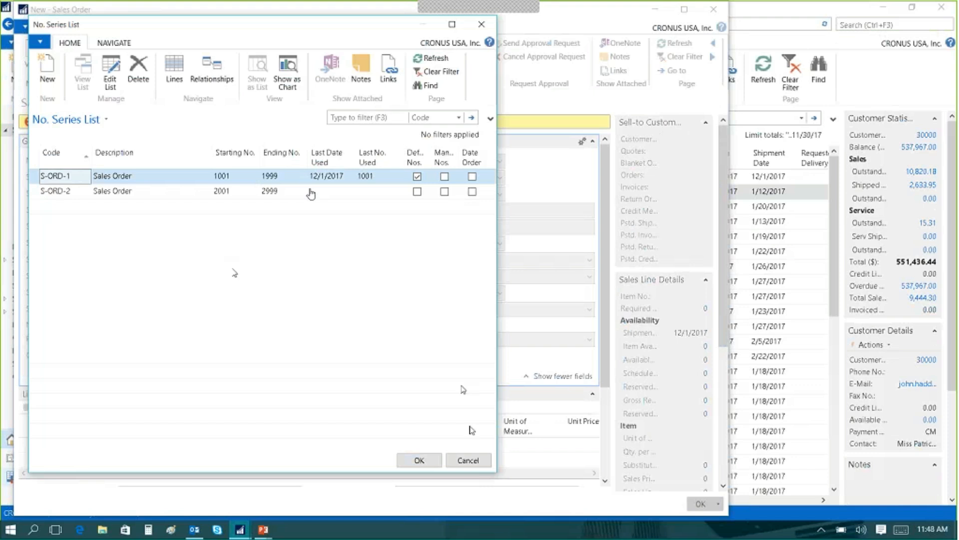
pyautogui.click(420, 459)
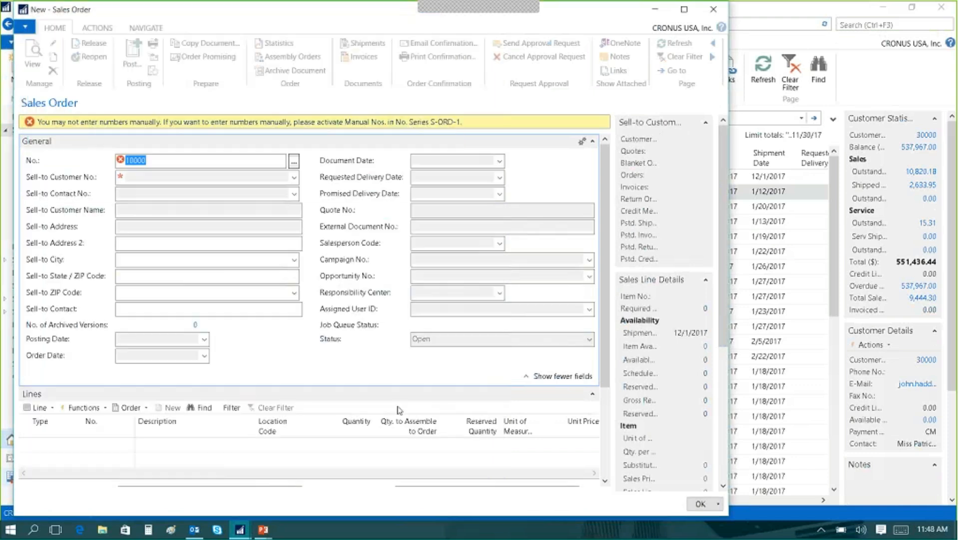
# Set The Cannon Group PLC as the sell-to customer and accept the credit limit check.
pyautogui.click(143, 157)
pyautogui.write('10000')
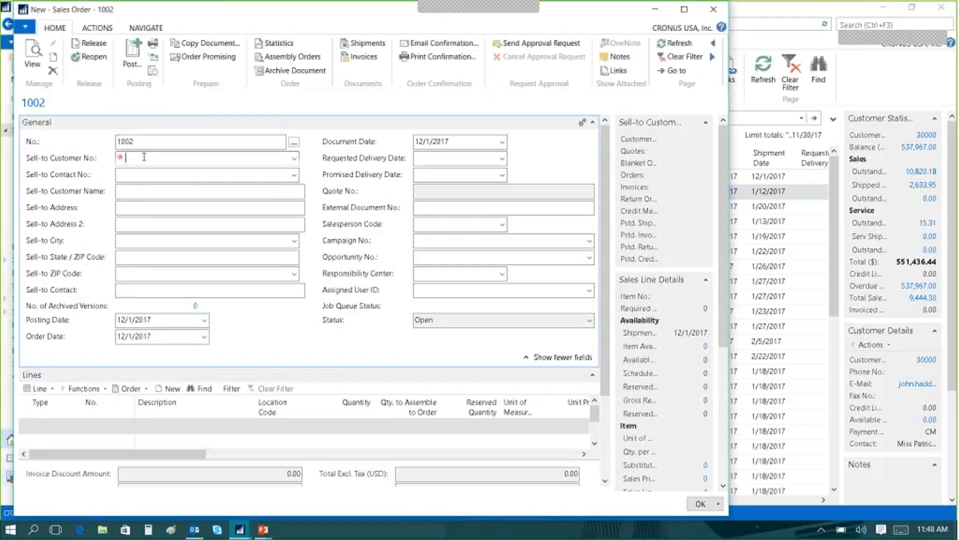
pyautogui.press('Tab')
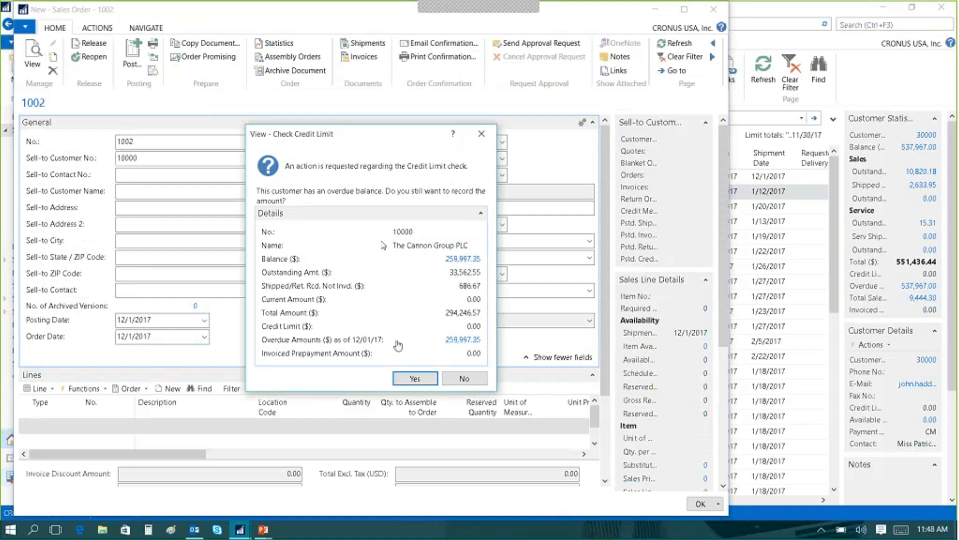
pyautogui.click(425, 377)
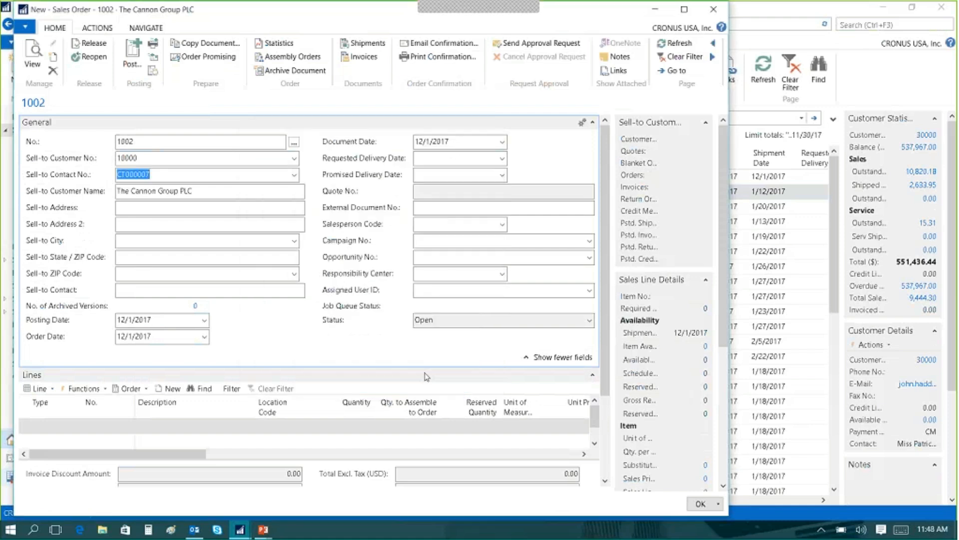
# Add an order line of type Item for item 1000, Bicycle.
pyautogui.click(64, 426)
pyautogui.click(76, 426)
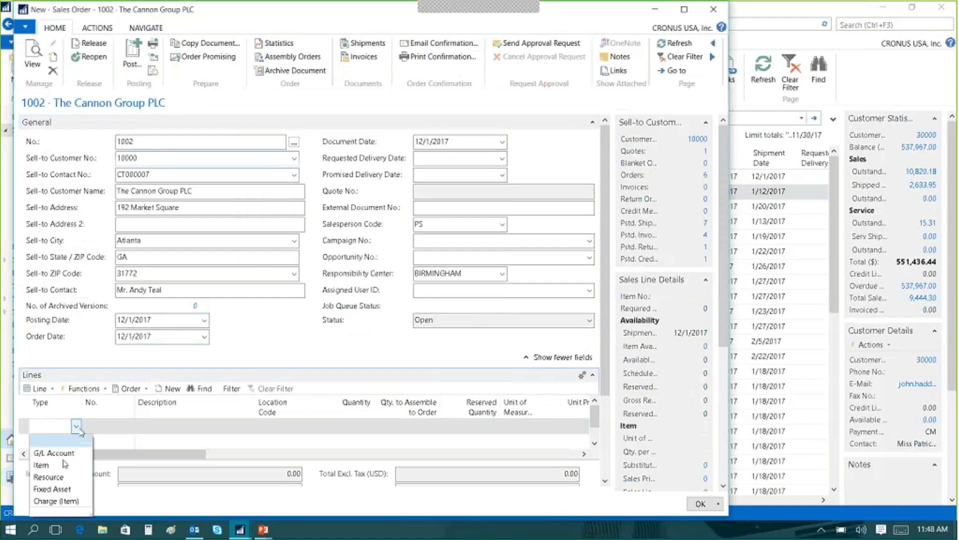
pyautogui.click(66, 464)
pyautogui.click(128, 427)
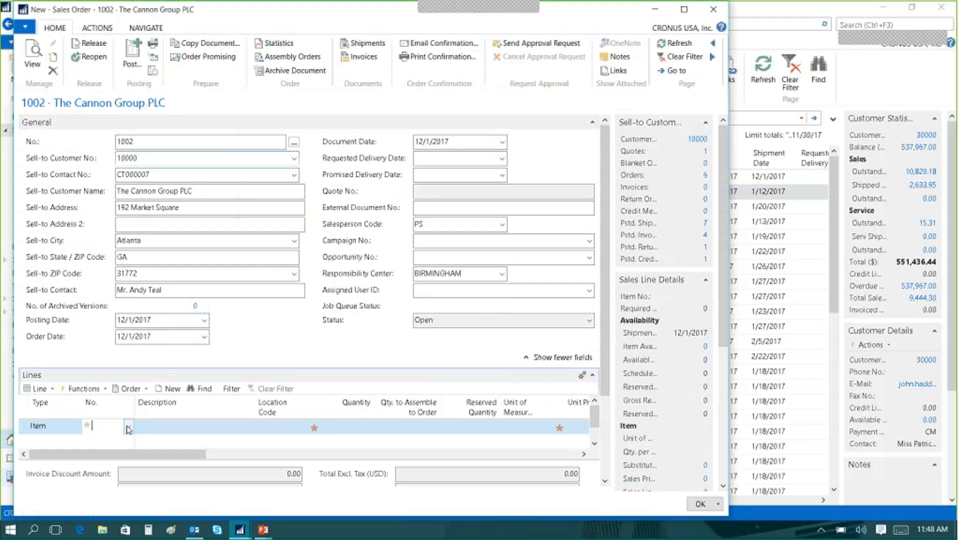
pyautogui.click(128, 428)
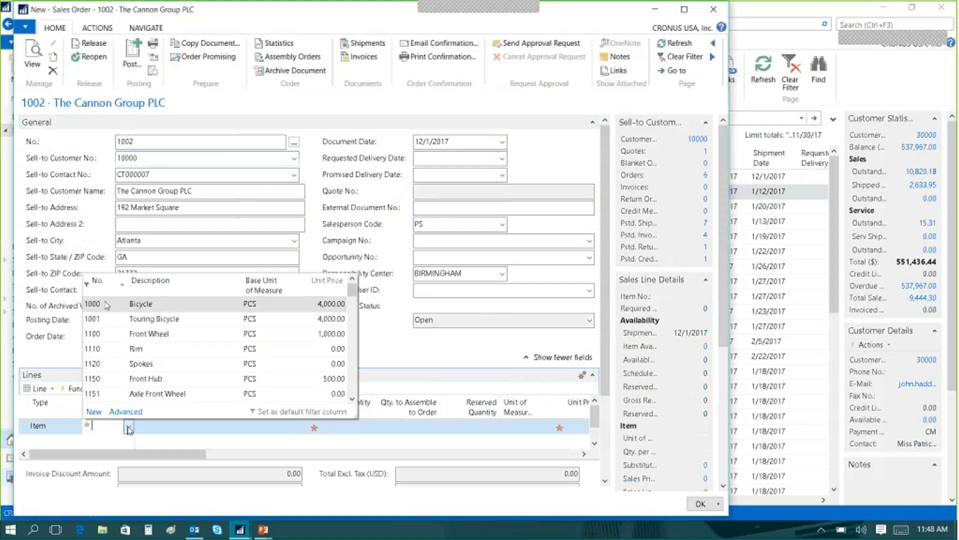
pyautogui.click(185, 426)
pyautogui.click(280, 428)
# Set the Bicycle line's quantity to 1 and accept the availability check.
pyautogui.click(341, 429)
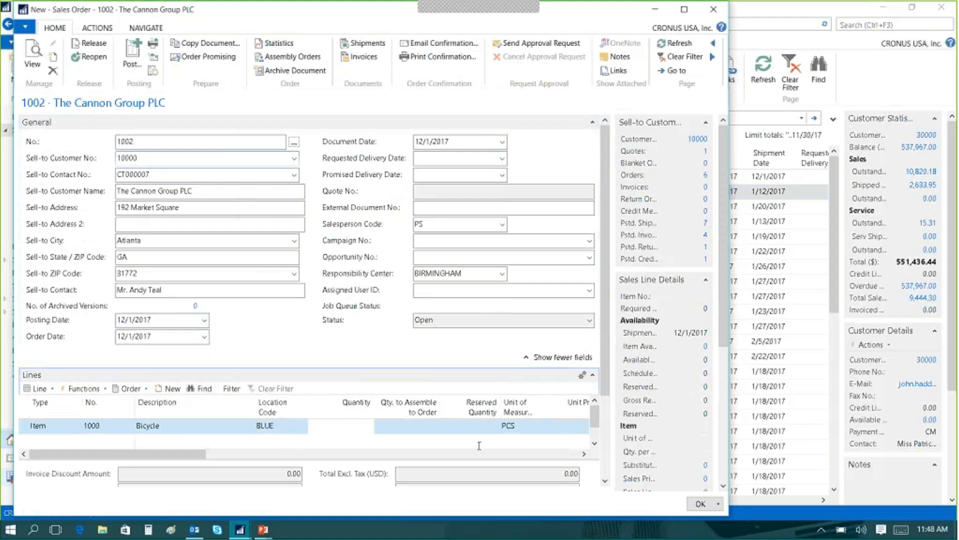
pyautogui.write('1')
pyautogui.press('Tab')
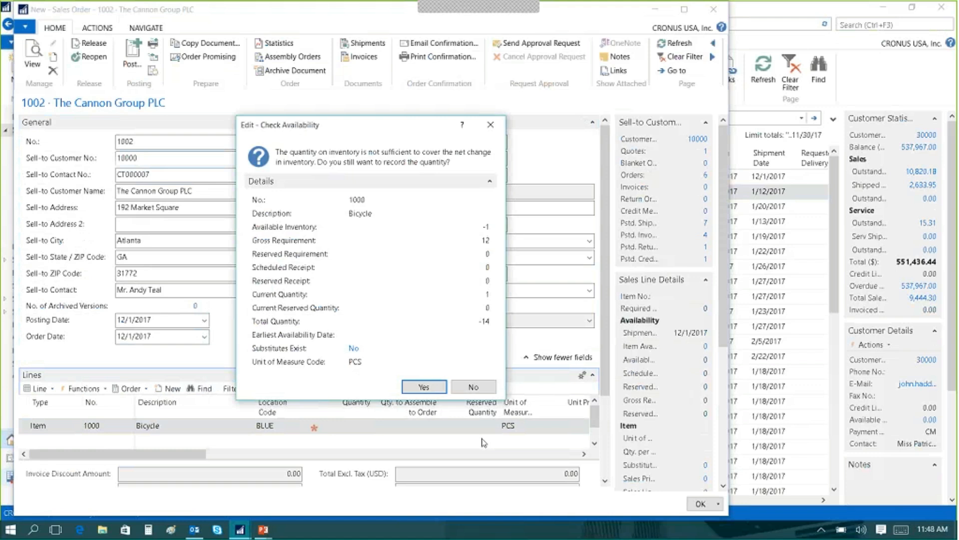
pyautogui.click(425, 386)
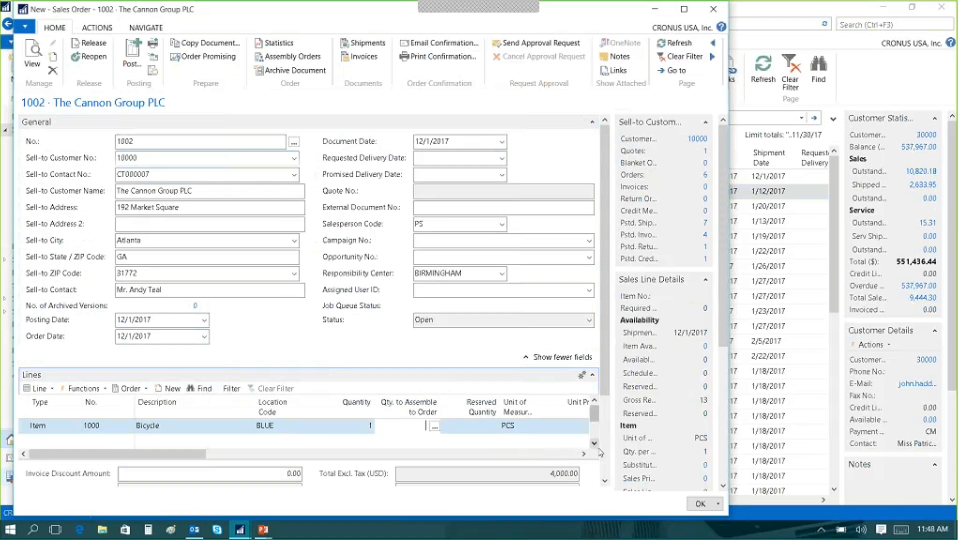
# Assign the SUPPLIES tax group code to the Bicycle line.
pyautogui.click(606, 481)
pyautogui.click(605, 481)
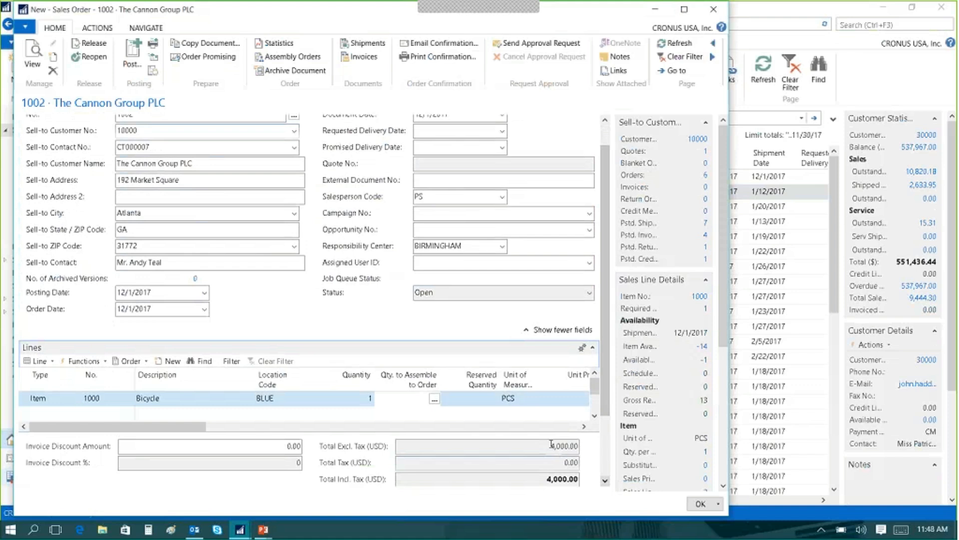
pyautogui.press('Tab')
pyautogui.press('Tab')
pyautogui.press('Tab')
pyautogui.press('Tab')
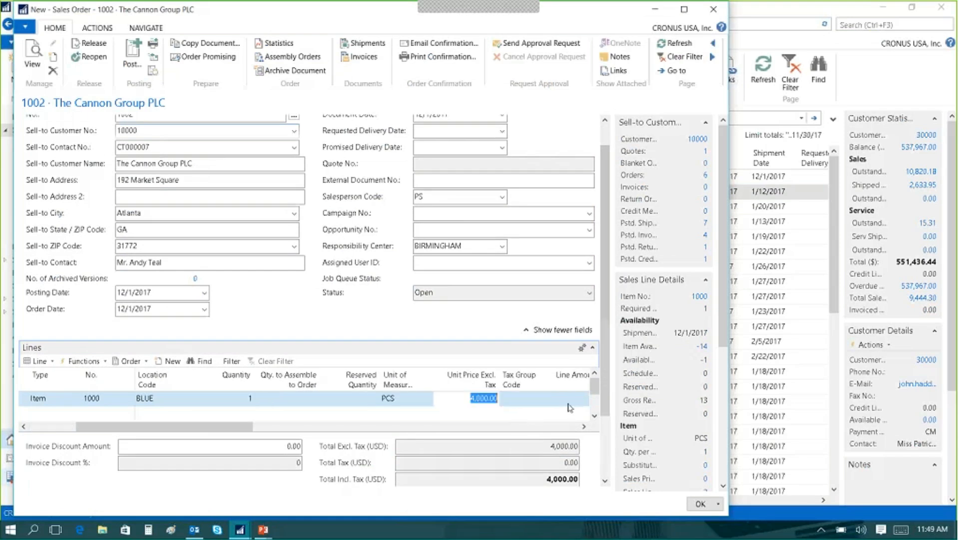
pyautogui.click(545, 400)
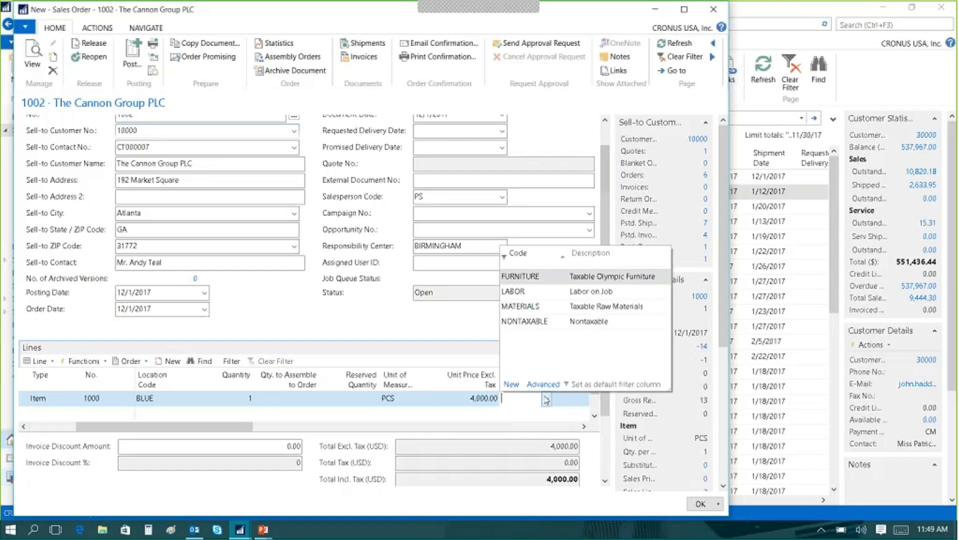
pyautogui.click(517, 336)
pyautogui.press('Tab')
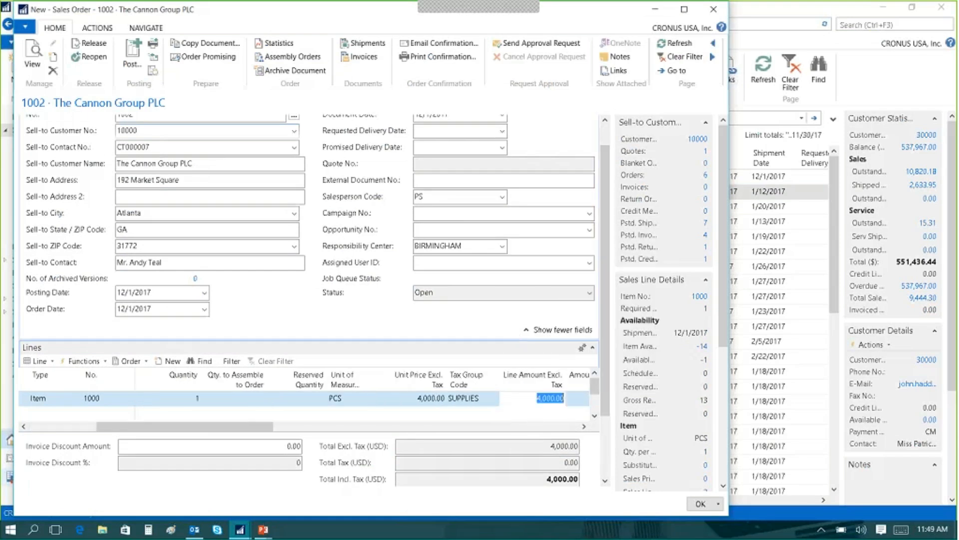
# Set the Bicycle line's unit price excluding tax to 35,000.
pyautogui.click(418, 403)
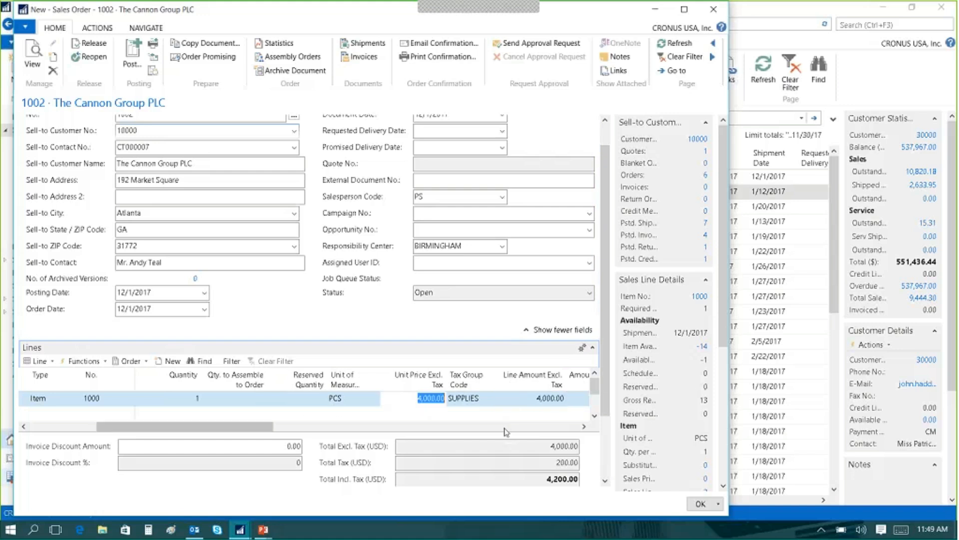
pyautogui.write('35000')
pyautogui.press('Tab')
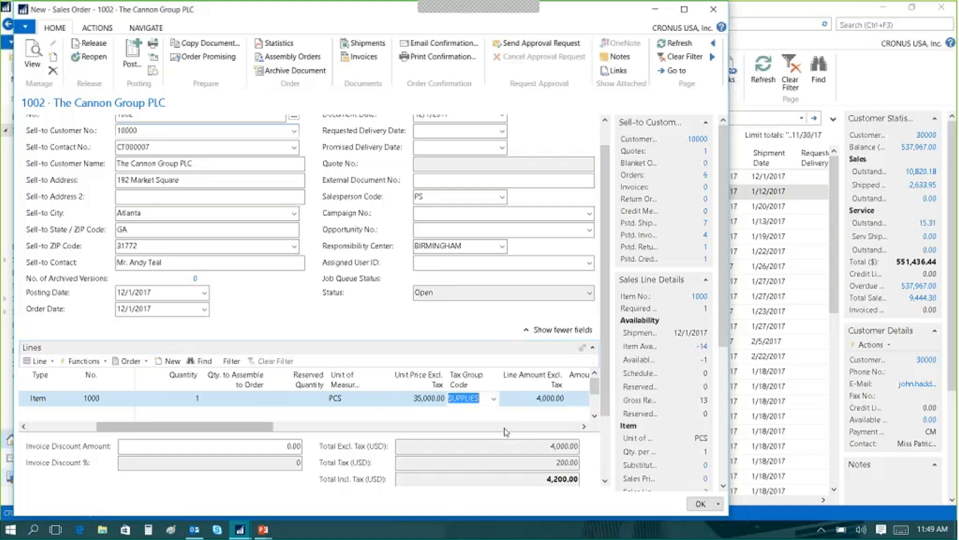
# Set the Bicycle line's unit price excluding tax to 2,500 and close the sales order.
pyautogui.click(418, 398)
pyautogui.click(417, 396)
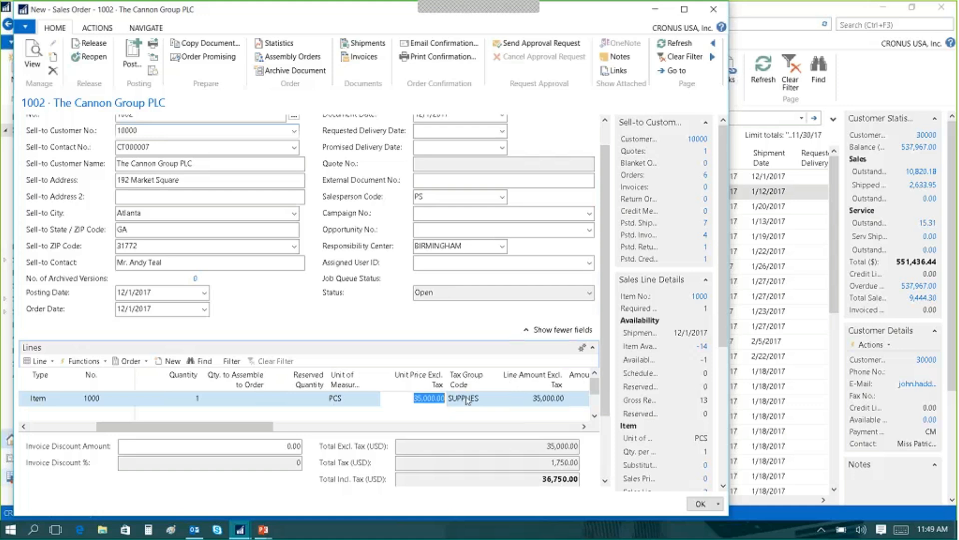
pyautogui.write('2500')
pyautogui.press('Tab')
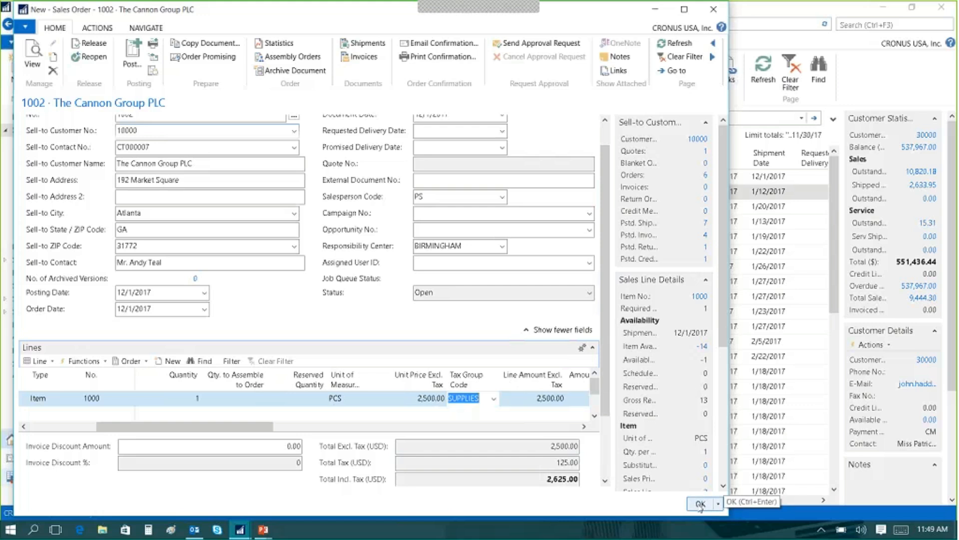
pyautogui.click(701, 504)
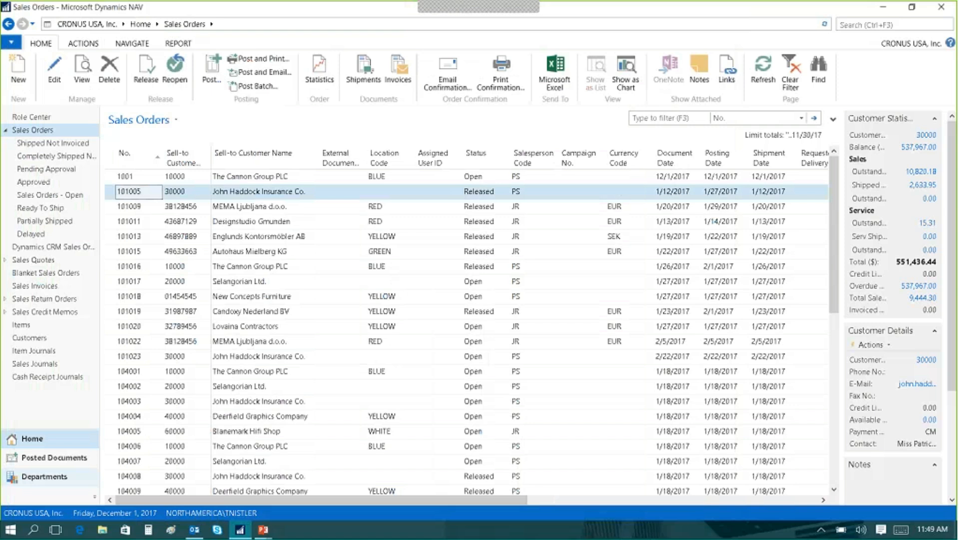
# Open the account schedules list from the General Ledger area of Financial Management.
pyautogui.click(30, 477)
pyautogui.click(29, 148)
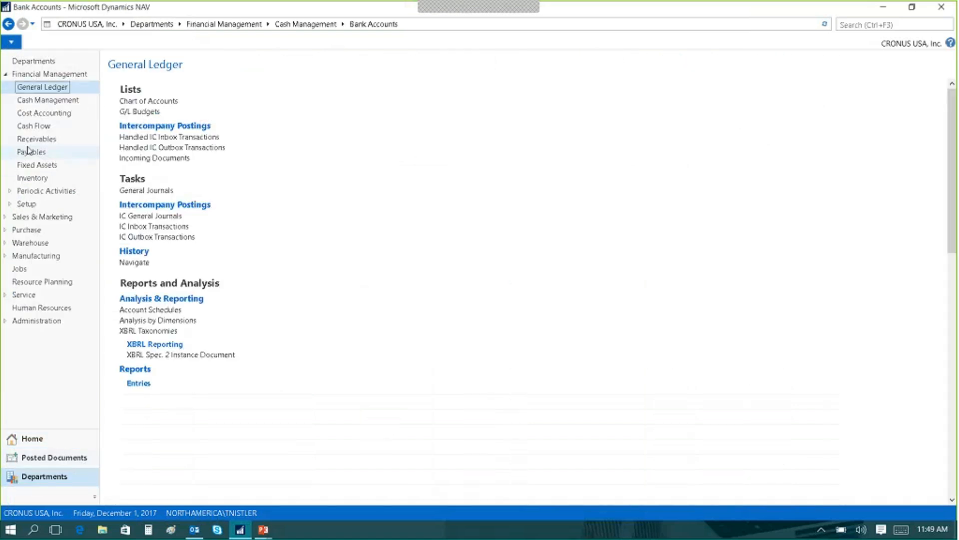
pyautogui.click(151, 310)
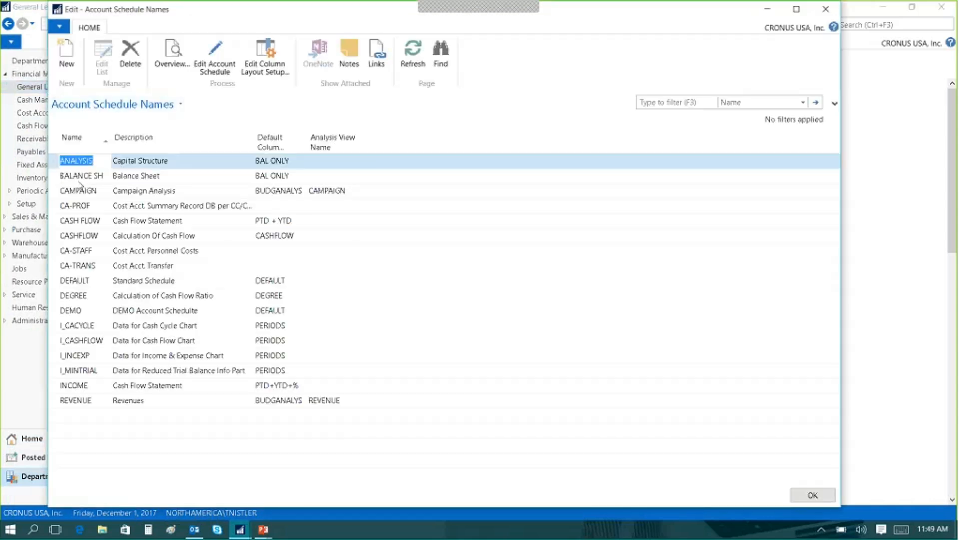
# Examine the Balance Sheet schedule's name, description and default column layout, and close the account schedules list.
pyautogui.click(79, 176)
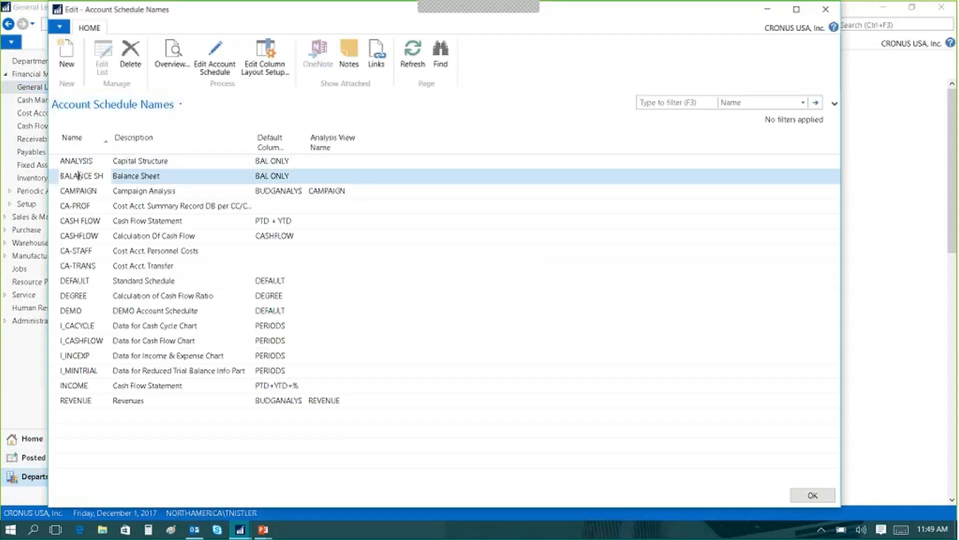
pyautogui.doubleClick(78, 176)
pyautogui.doubleClick(132, 177)
pyautogui.doubleClick(81, 177)
pyautogui.doubleClick(274, 176)
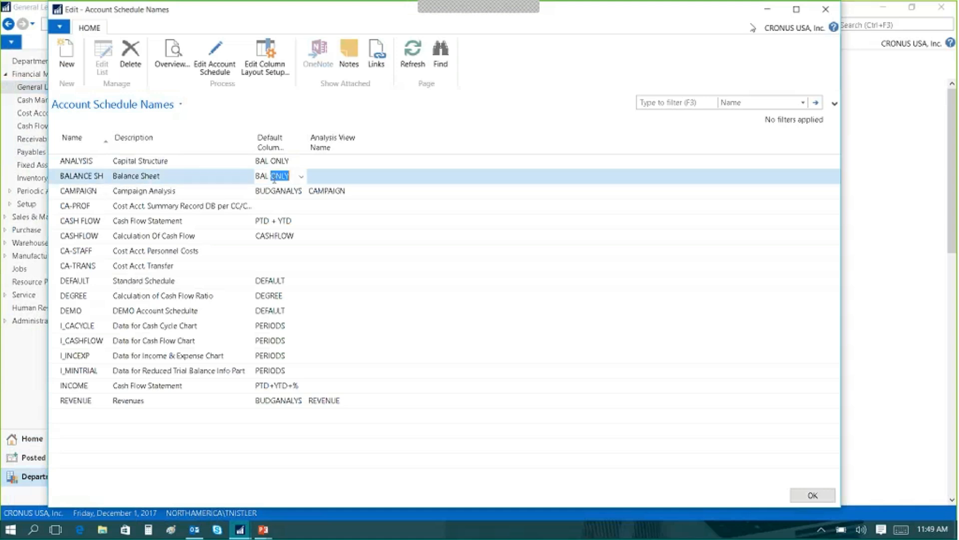
pyautogui.click(825, 9)
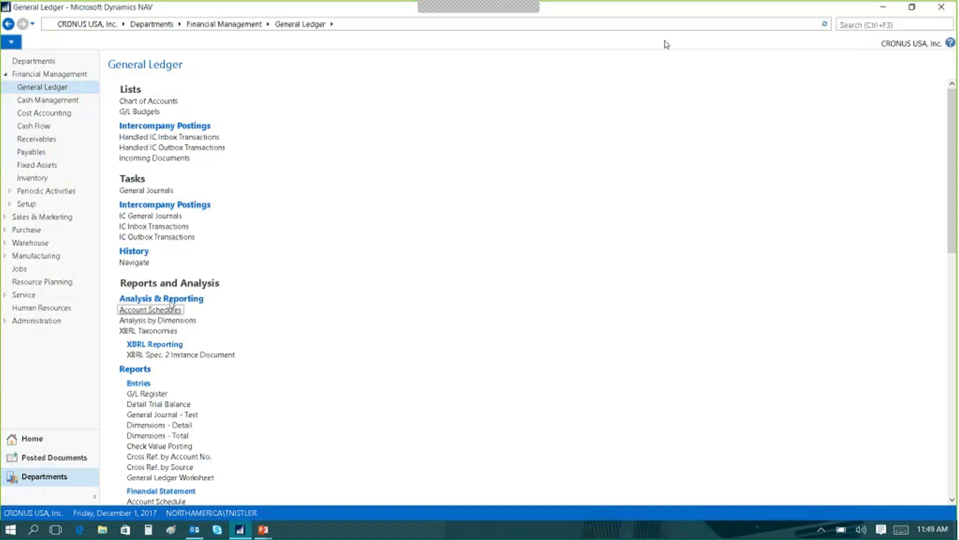
# View the request options of the Account Schedule financial statement report and cancel without running it.
pyautogui.scroll(-2, 169, 309)
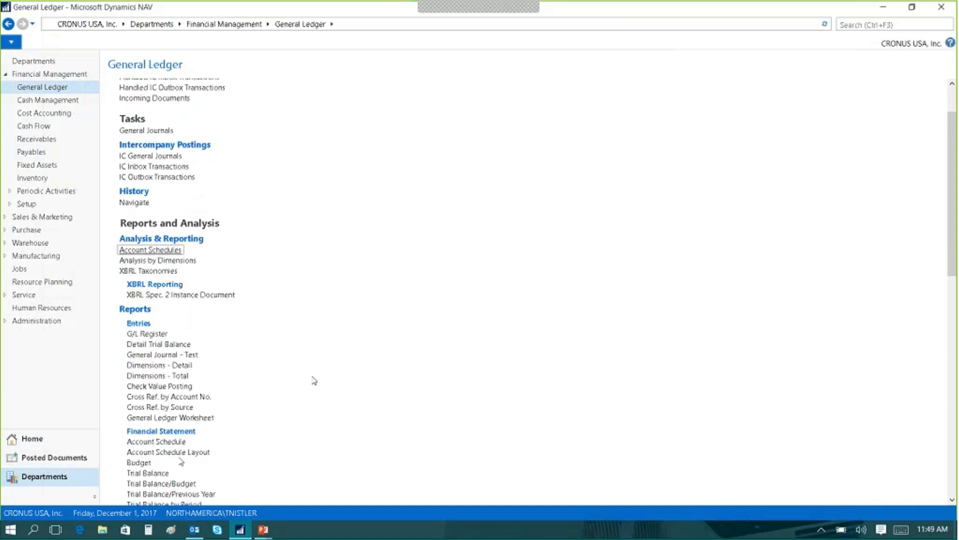
pyautogui.click(159, 442)
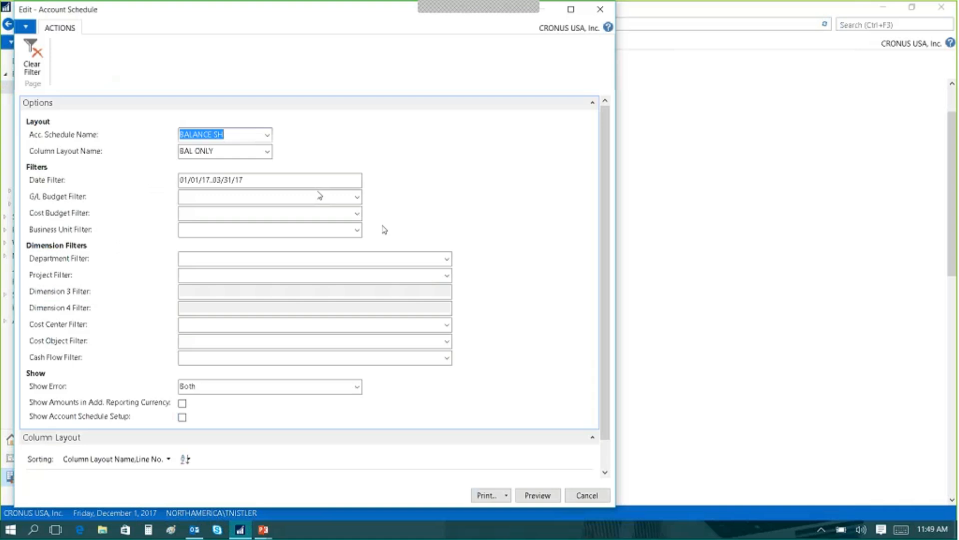
pyautogui.click(587, 495)
pyautogui.scroll(2, 231, 231)
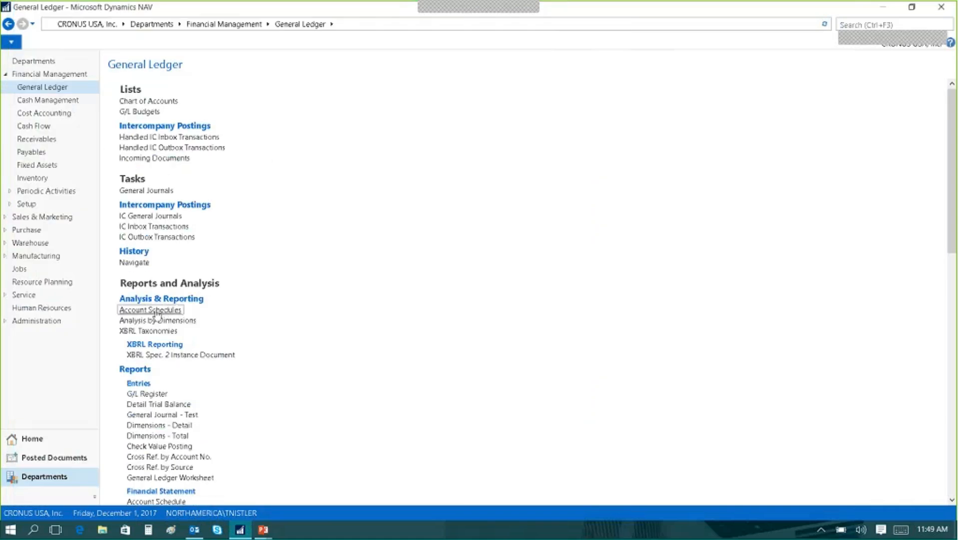
# Review the row definitions and the column layout setup of the BALANCE SH account schedule, closing each without changes.
pyautogui.click(155, 311)
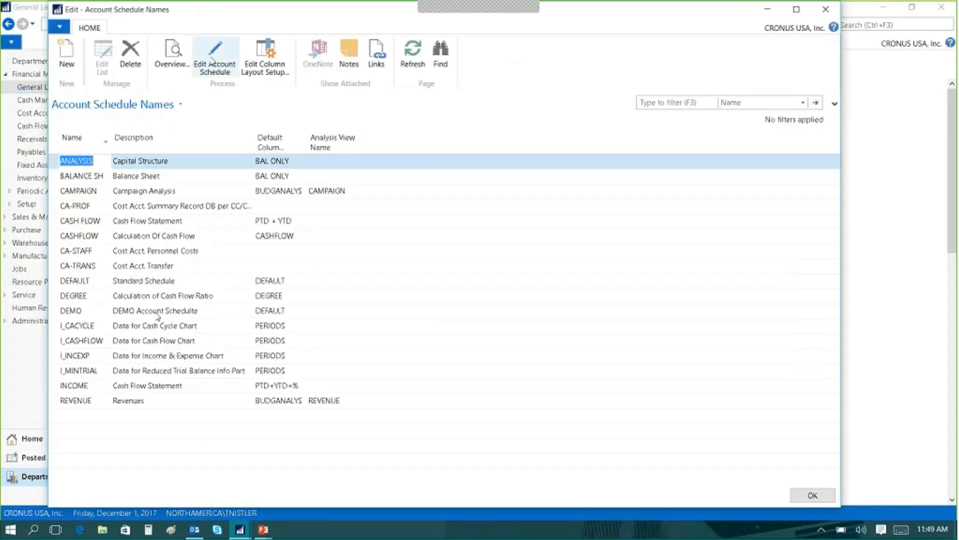
pyautogui.click(91, 178)
pyautogui.click(214, 56)
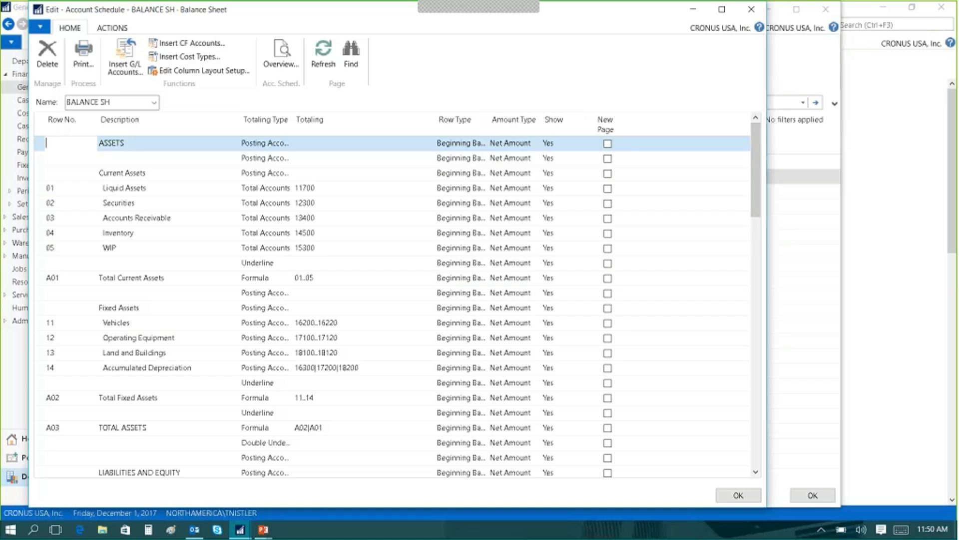
pyautogui.click(752, 9)
pyautogui.click(269, 69)
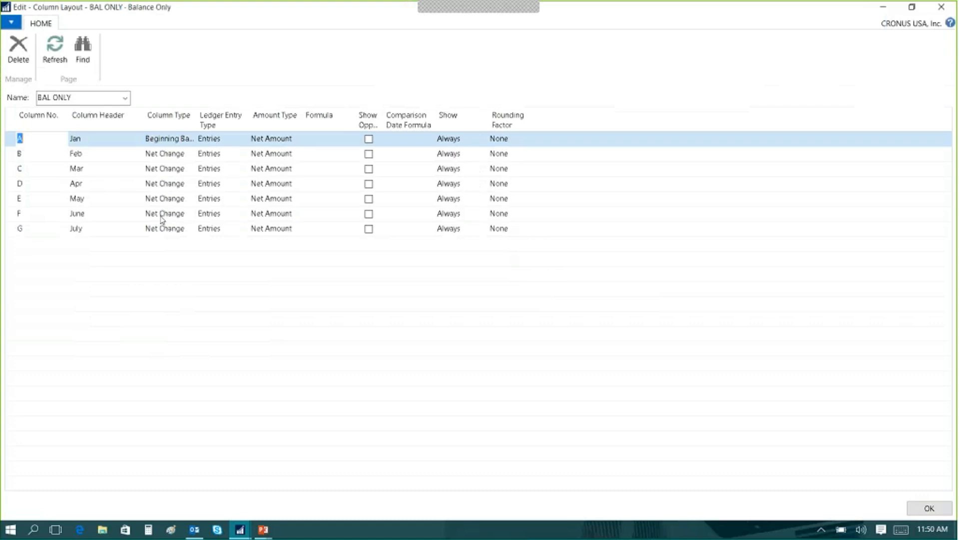
pyautogui.click(929, 507)
# Switch to the running PowerPoint slide show and advance to the next slide.
pyautogui.click(263, 529)
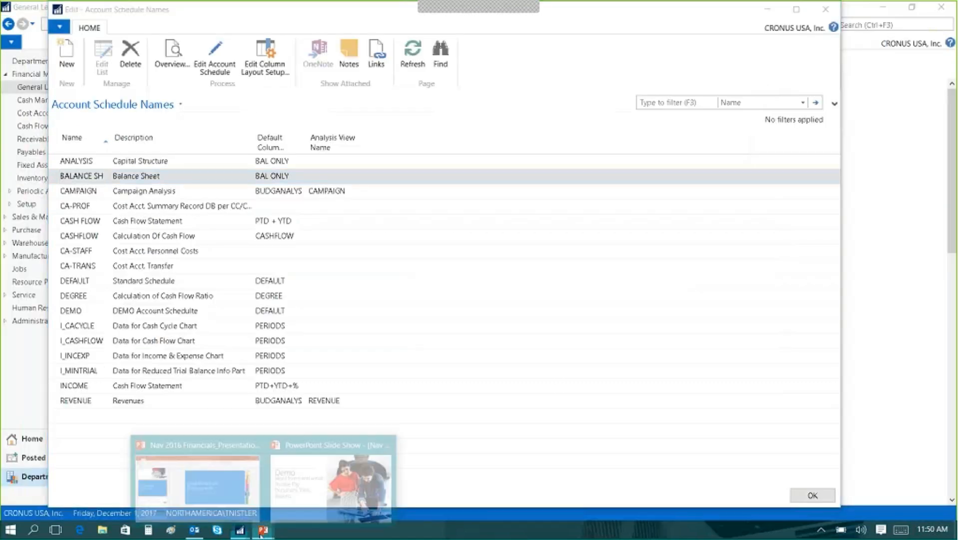
pyautogui.click(323, 477)
pyautogui.press('Right')
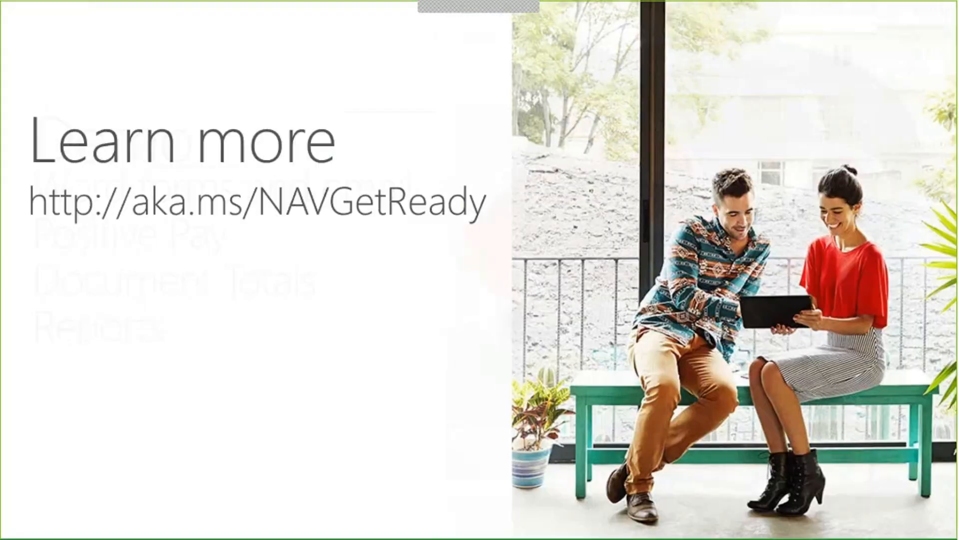